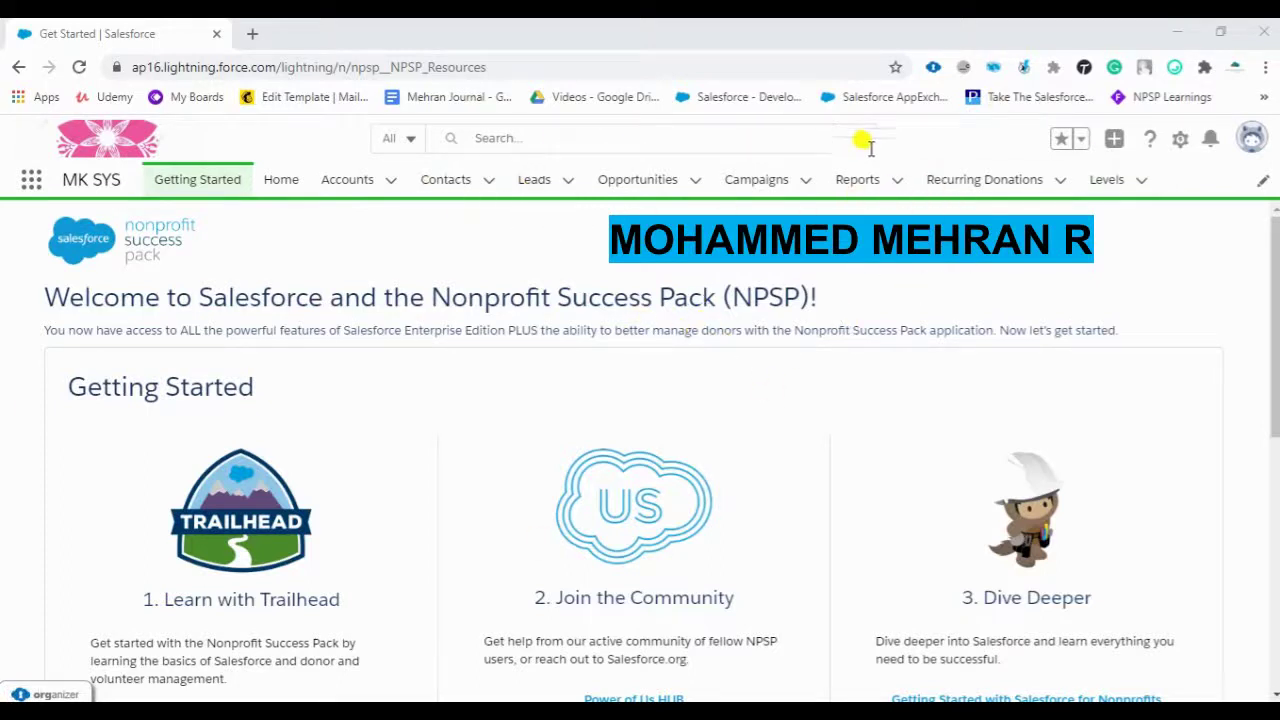
# Open Setup Home in a new browser tab from the gear menu.
pyautogui.click(1179, 141)
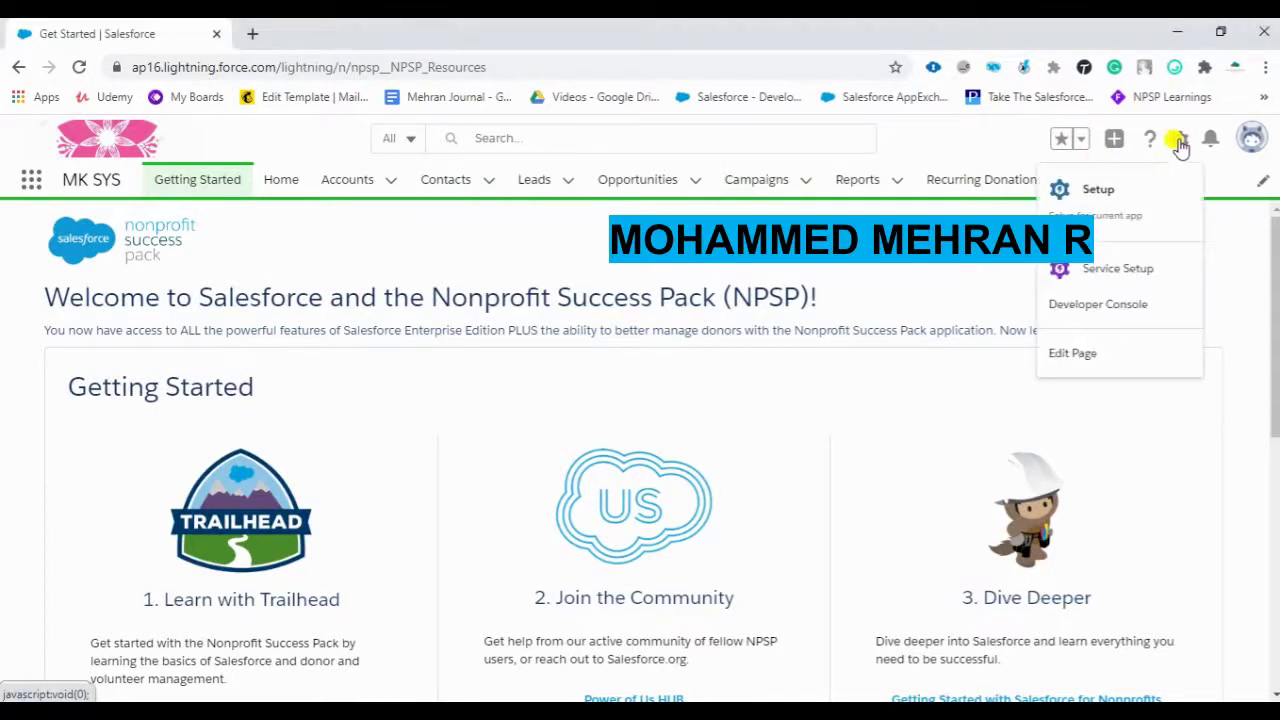
pyautogui.click(1106, 191)
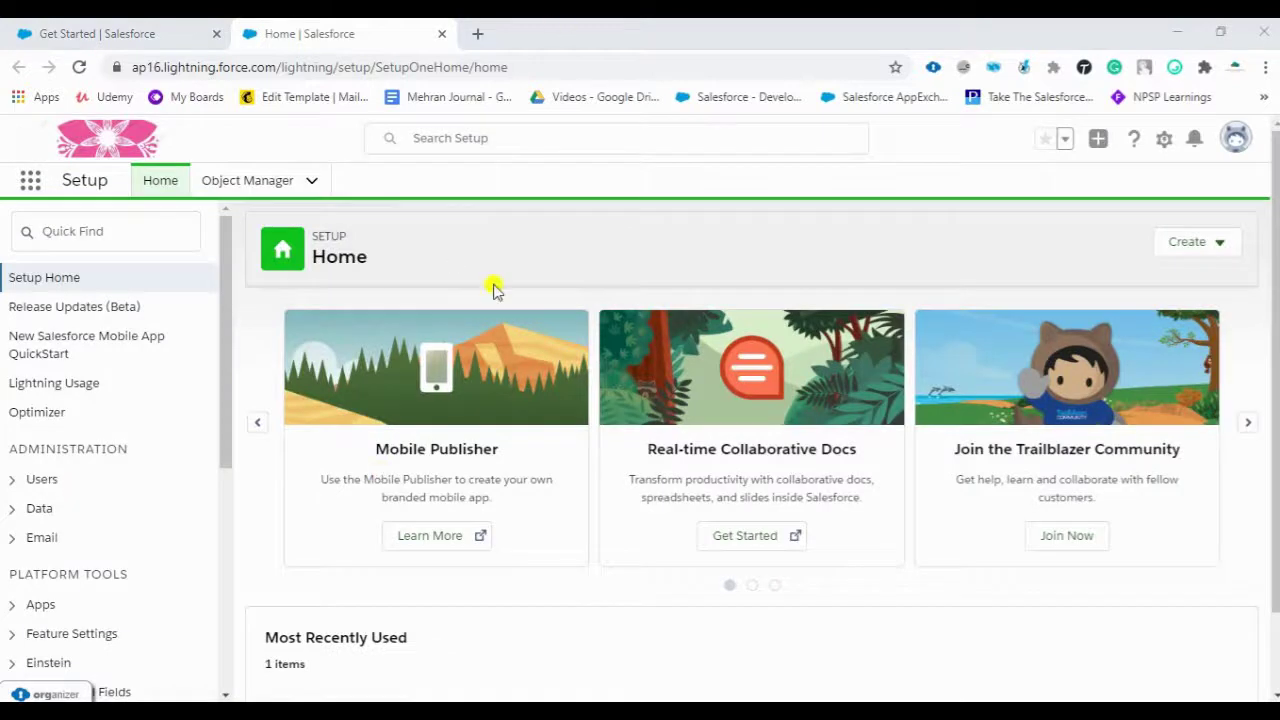
# Open a blank New Custom Object form from Object Manager's Create menu.
pyautogui.click(235, 186)
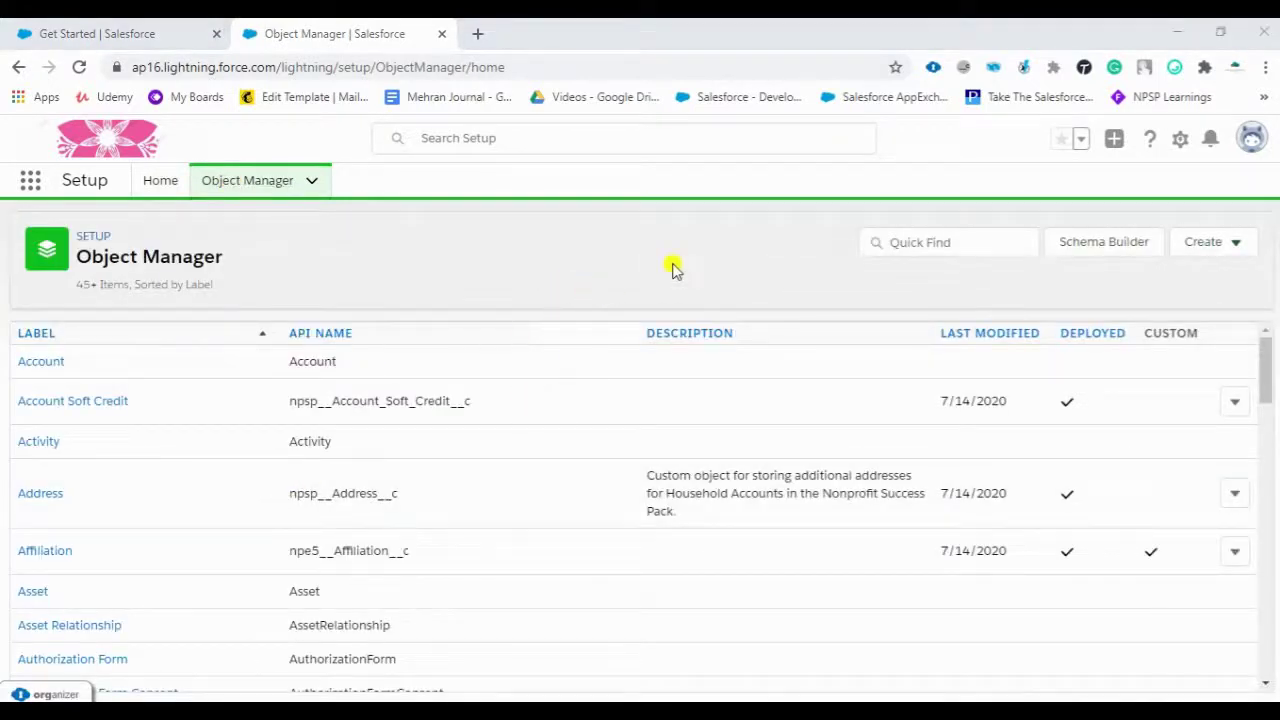
pyautogui.click(1240, 252)
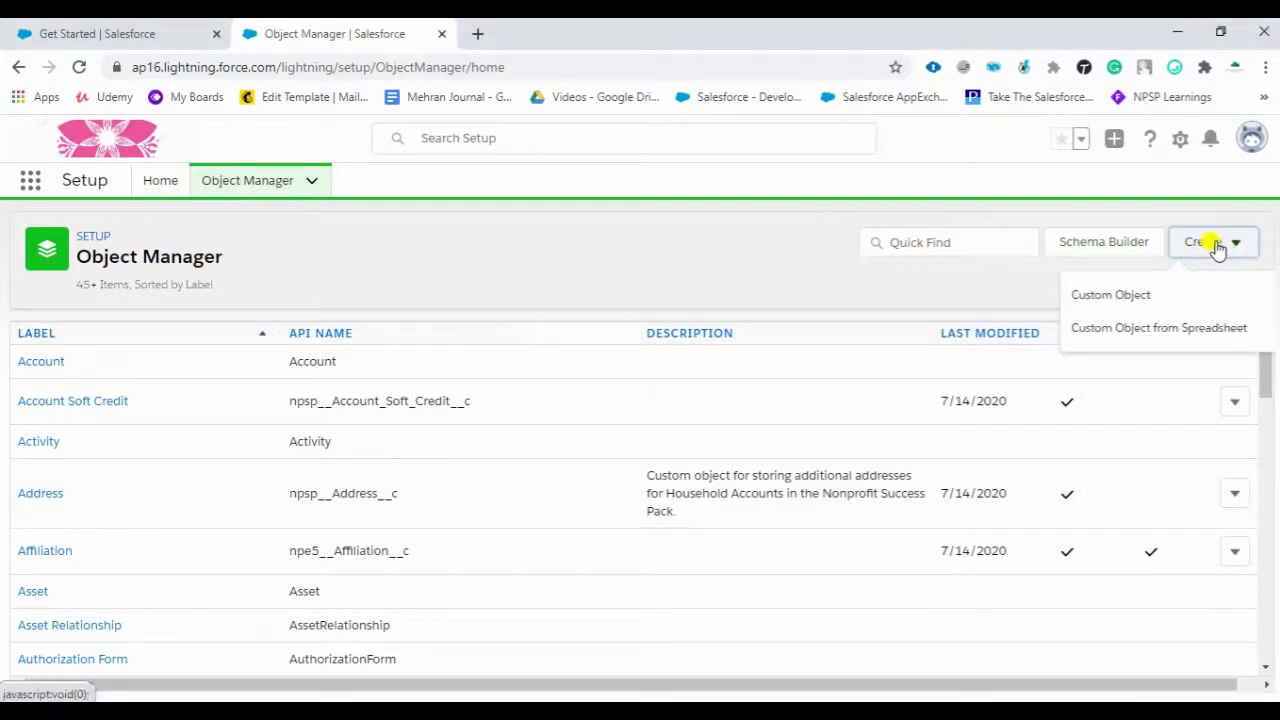
pyautogui.click(1124, 304)
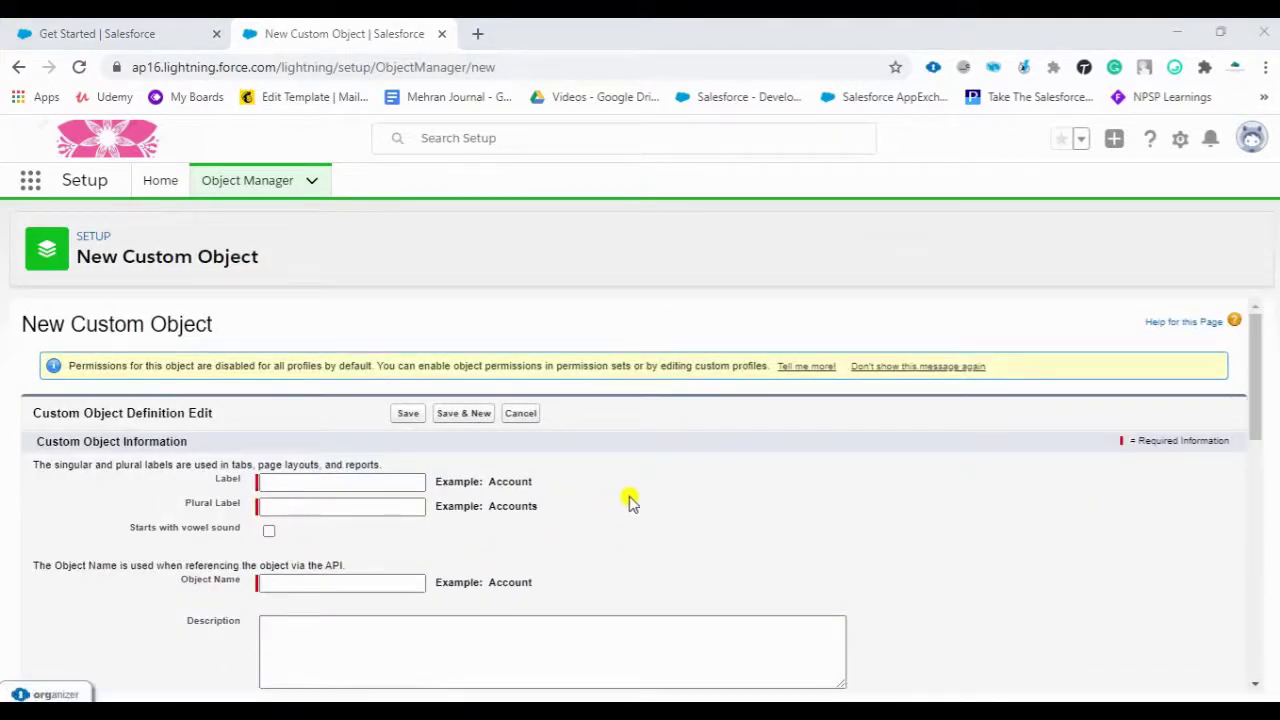
pyautogui.click(292, 482)
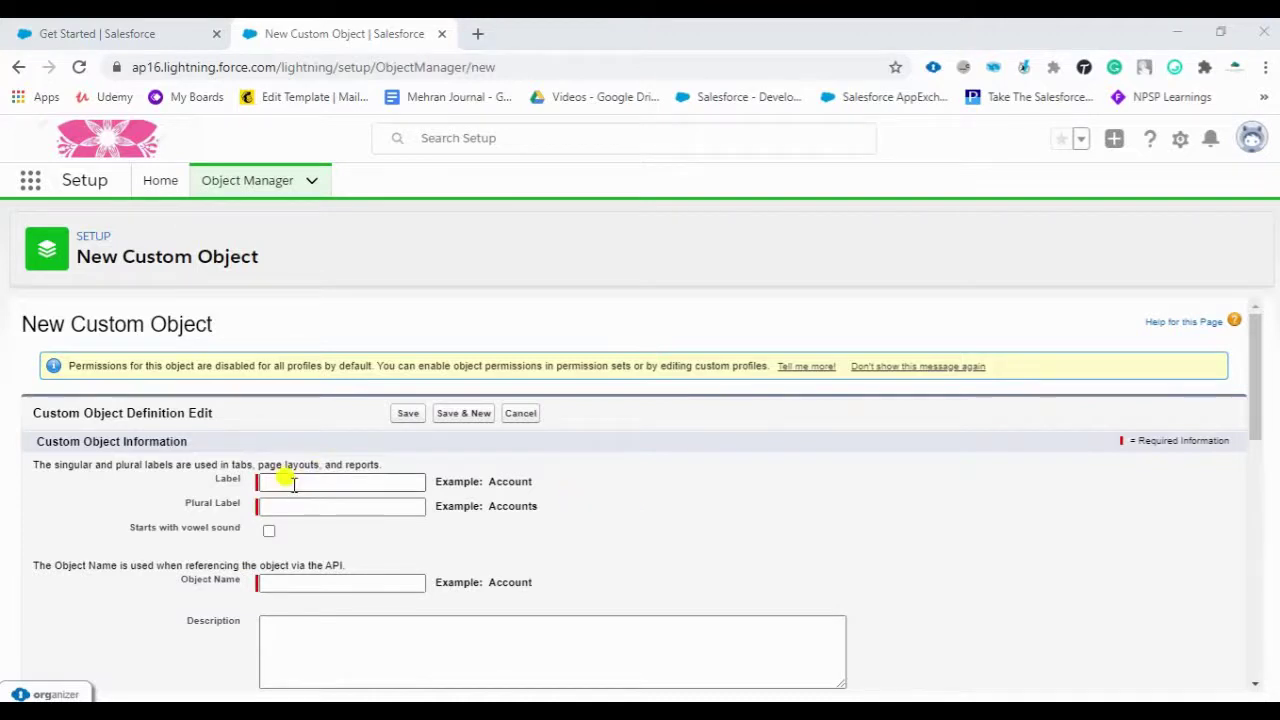
# Enter the label 'One Time Donation' and reuse it for the plural label 'One Time Donations'.
pyautogui.click(292, 482)
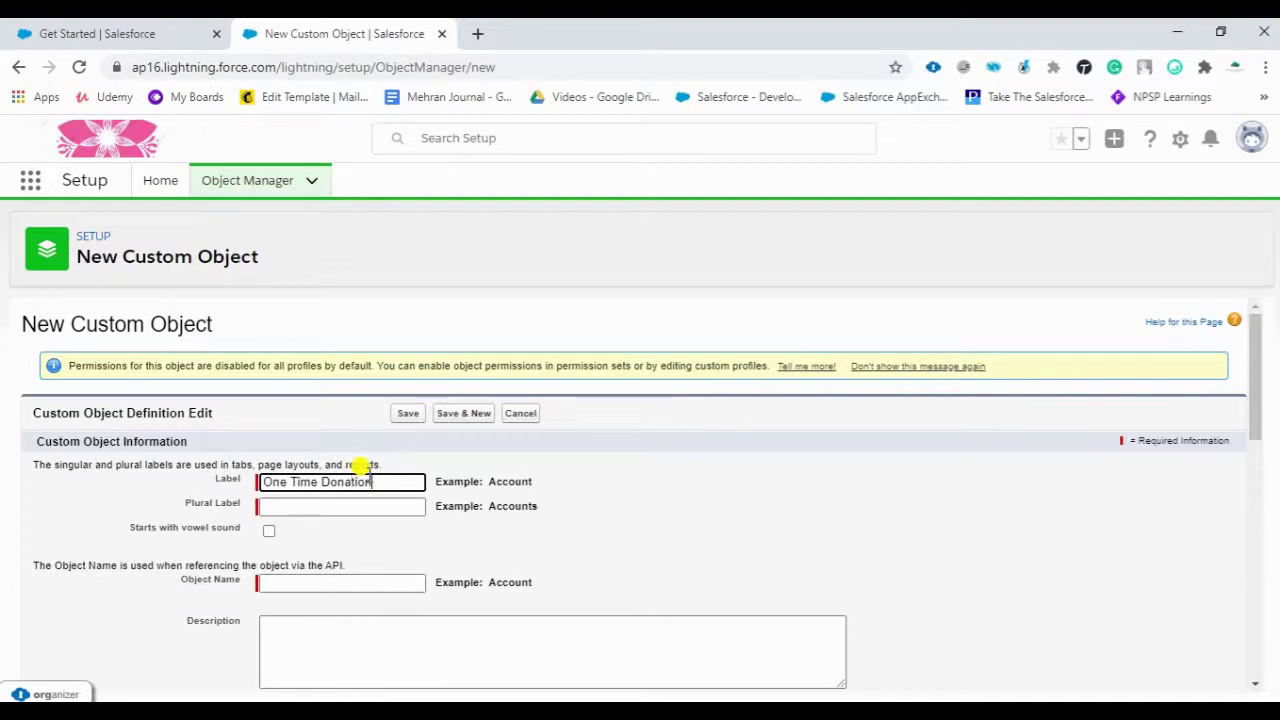
pyautogui.click(368, 505)
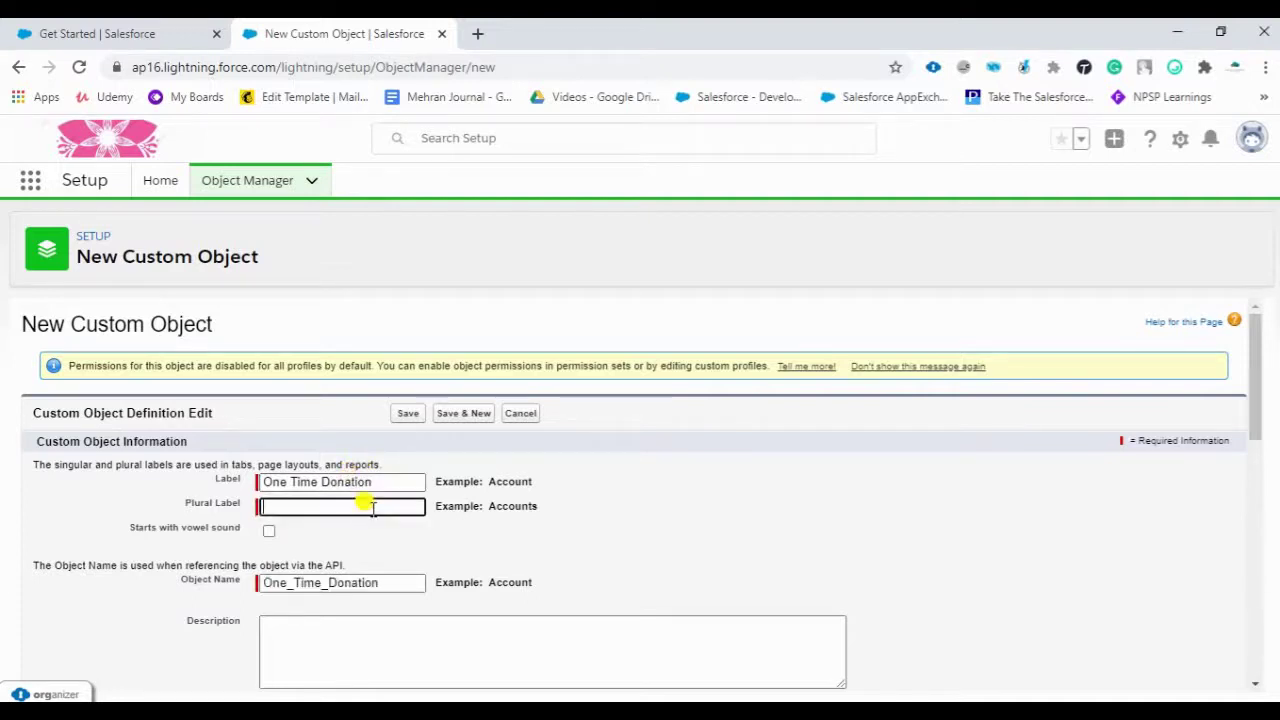
pyautogui.doubleClick(386, 482)
pyautogui.tripleClick(391, 484)
pyautogui.hotkey('ctrl', 'c')
pyautogui.click(373, 505)
pyautogui.hotkey('ctrl', 'v')
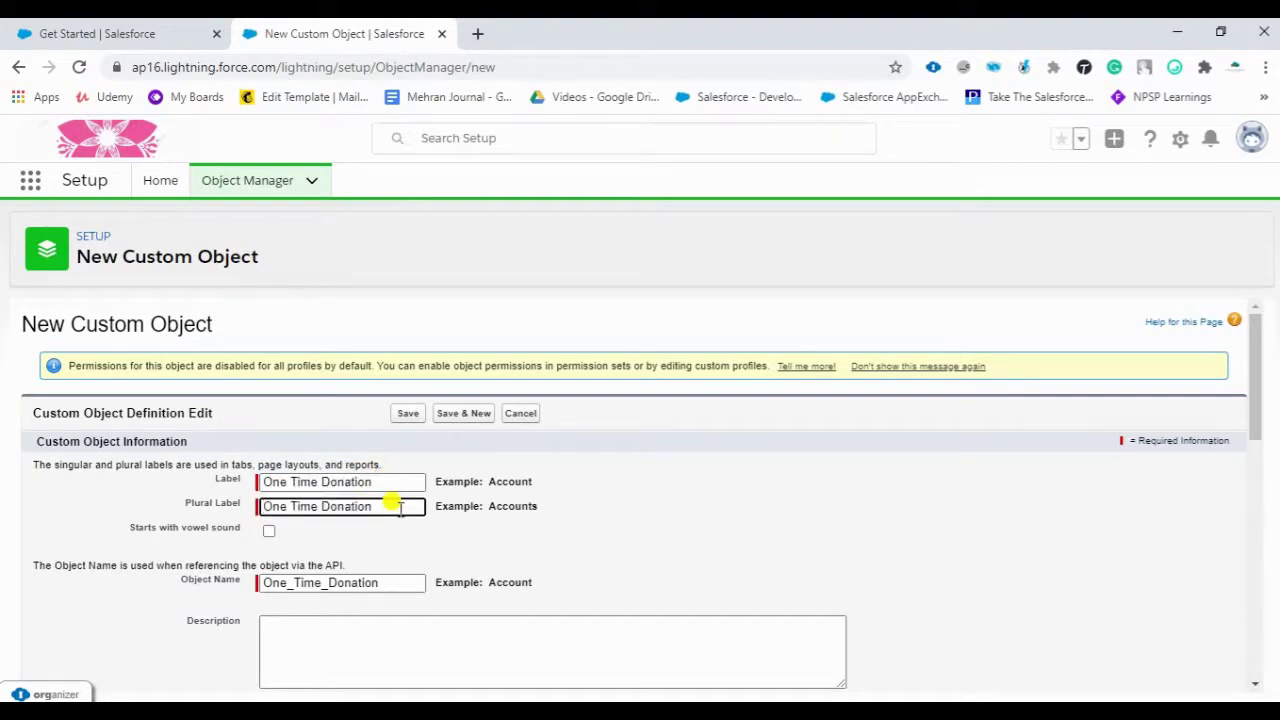
# Write a description saying the object is for members donating once.
pyautogui.scroll(-3, 626, 554)
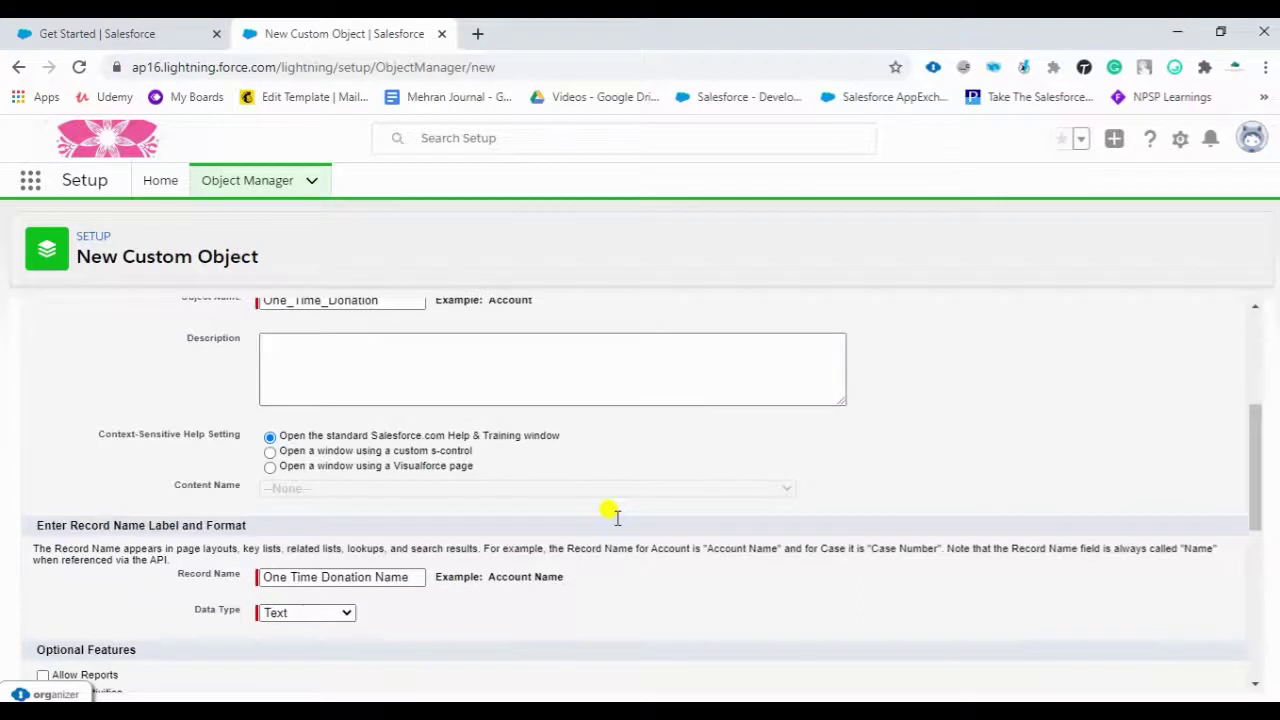
pyautogui.scroll(1, 608, 508)
pyautogui.click(372, 478)
pyautogui.scroll(1, 605, 455)
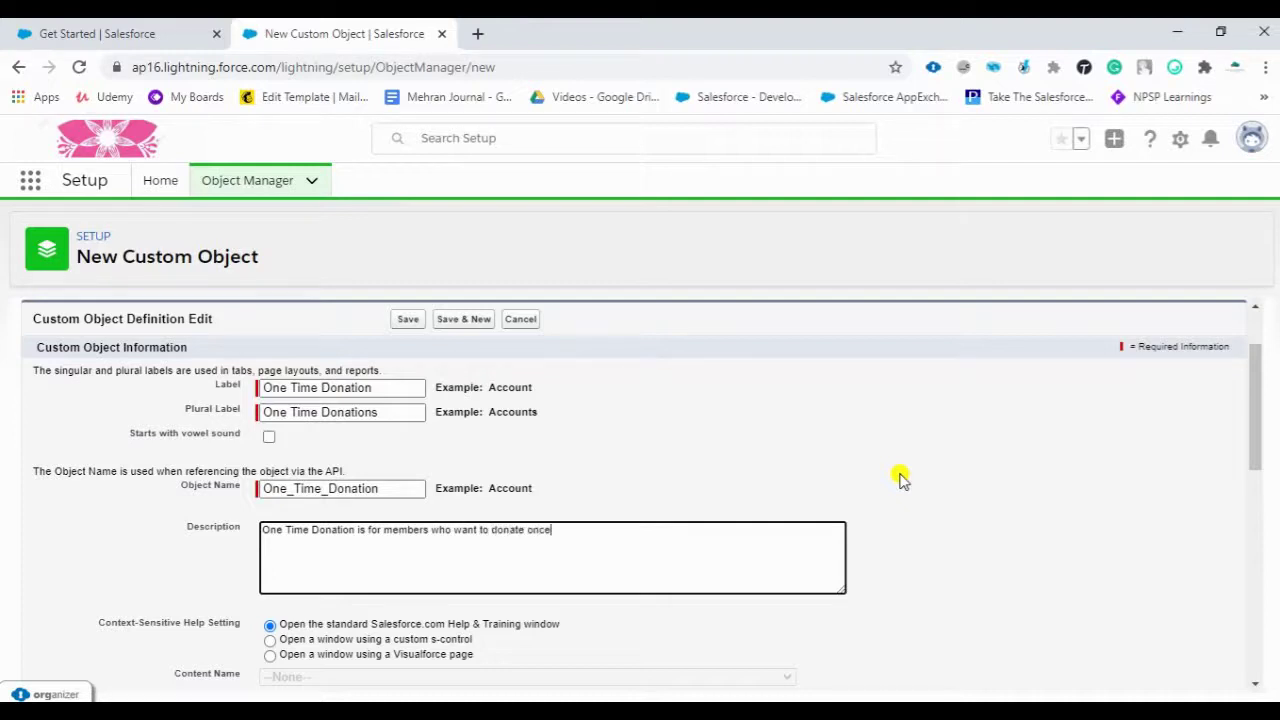
pyautogui.press('BackSpace')
# Enable Allow Reports, Allow Activities, Track Field History and Allow in Chatter Groups.
pyautogui.scroll(-2, 358, 620)
pyautogui.scroll(-2, 337, 610)
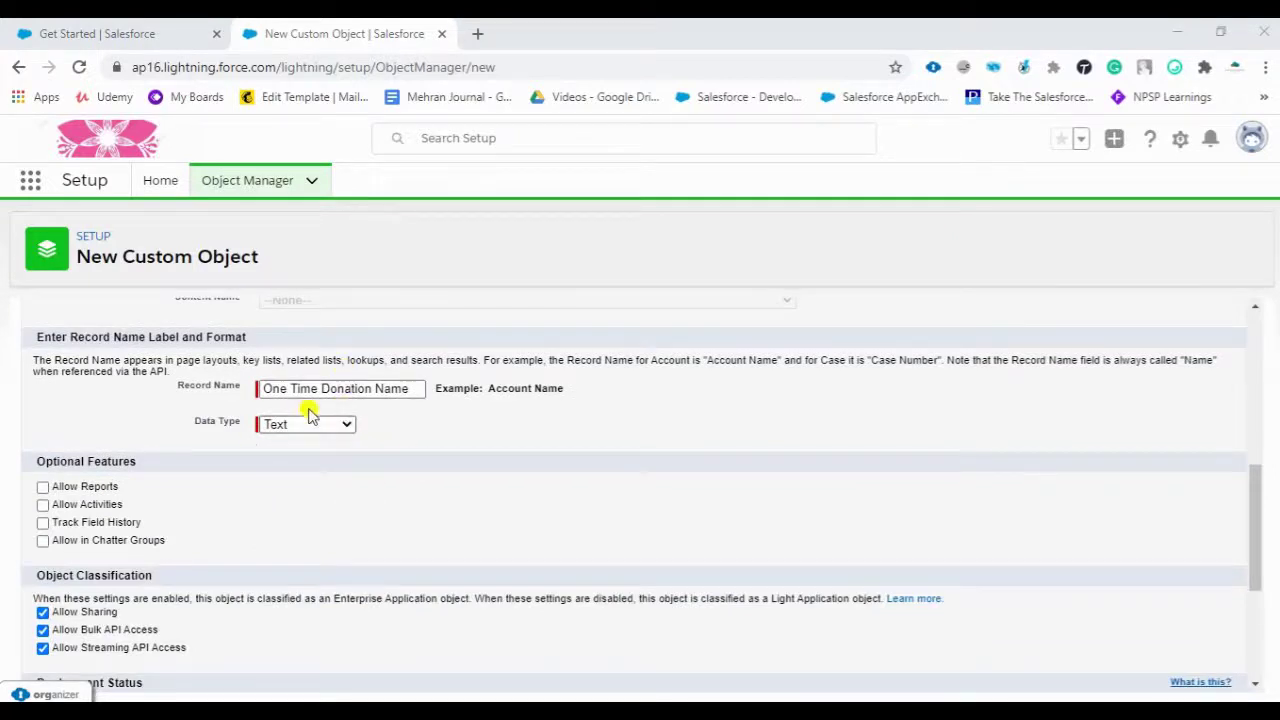
pyautogui.scroll(-2, 358, 452)
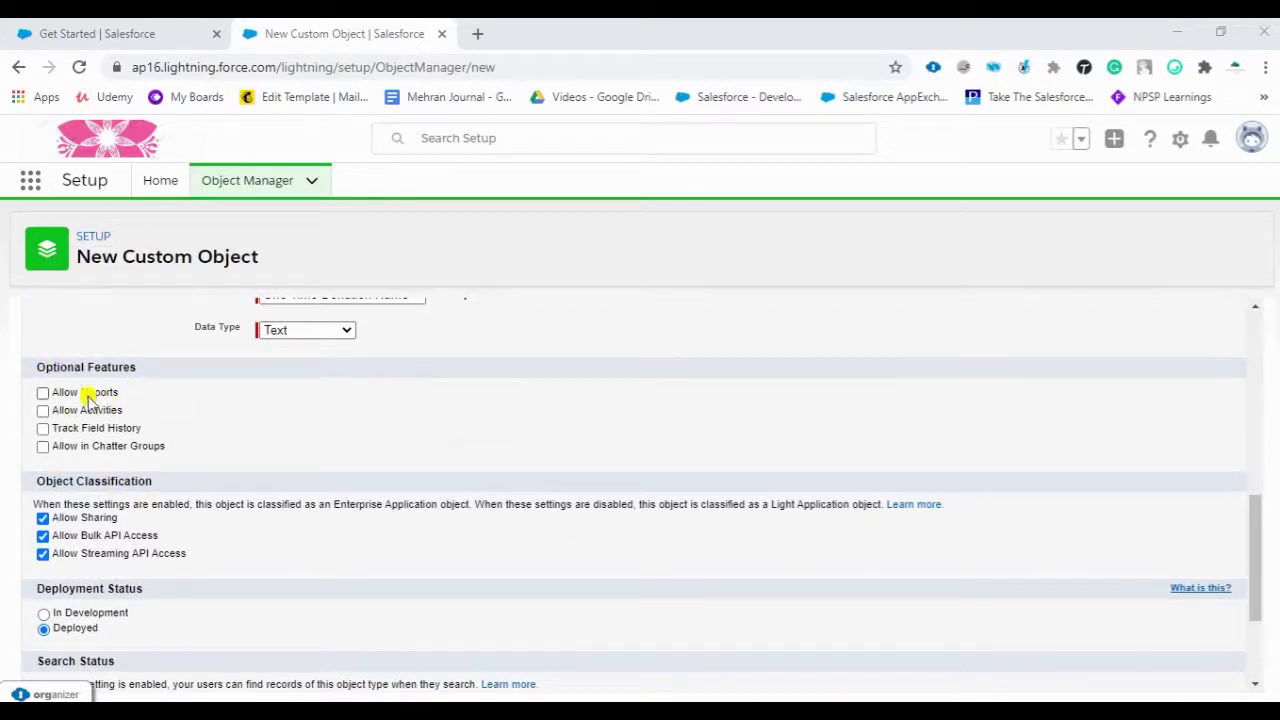
pyautogui.click(43, 393)
pyautogui.click(43, 411)
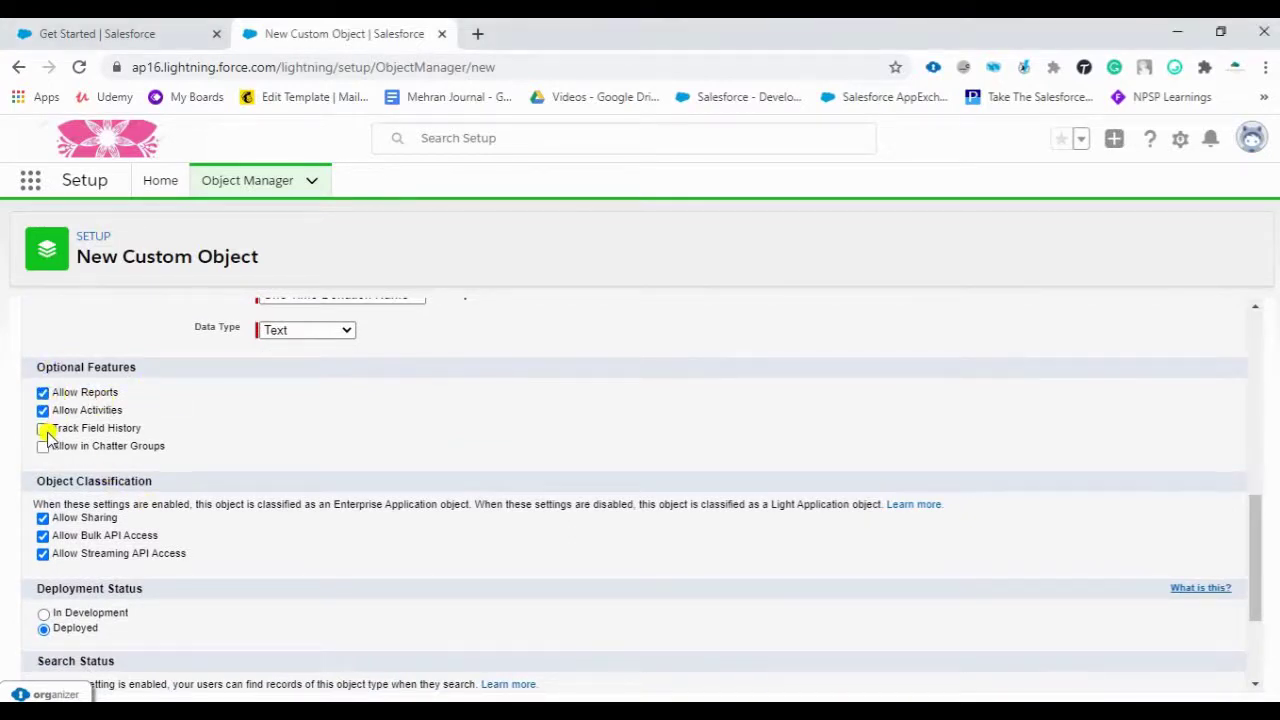
pyautogui.click(43, 429)
pyautogui.click(43, 447)
# Enable Allow Search and Launch New Custom Tab Wizard, then save the object.
pyautogui.scroll(-2, 271, 491)
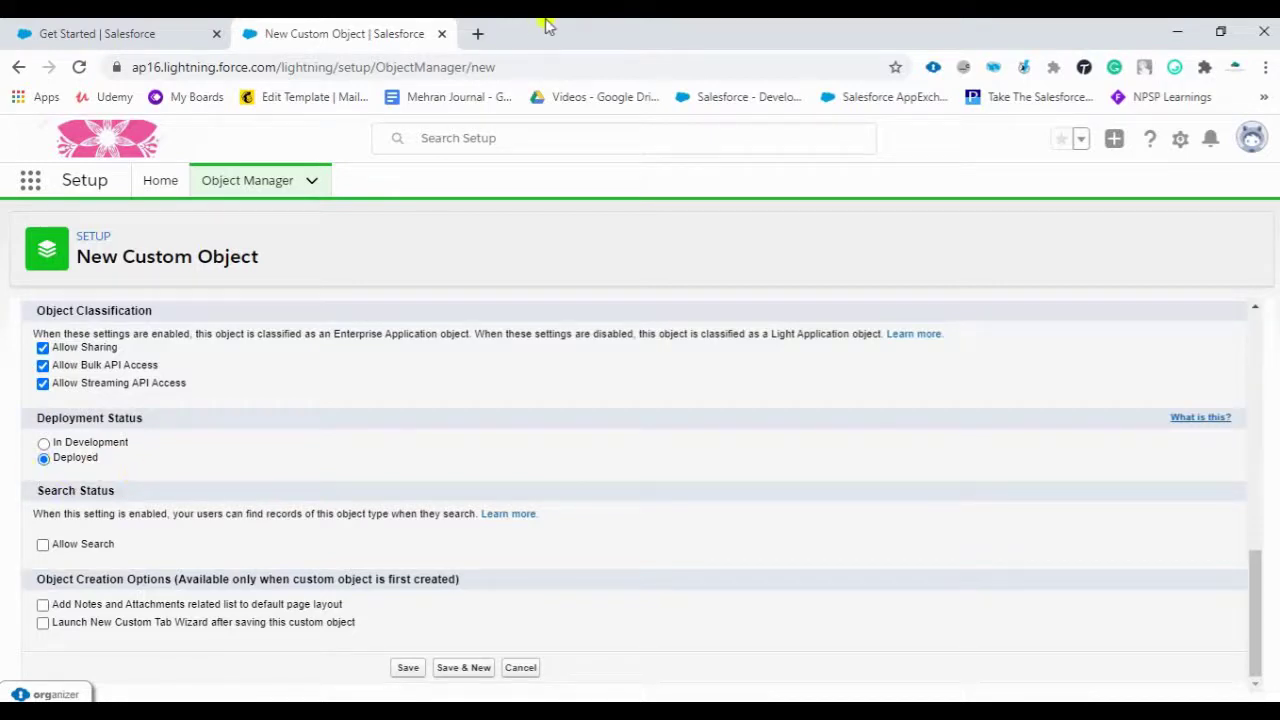
pyautogui.click(44, 545)
pyautogui.click(126, 30)
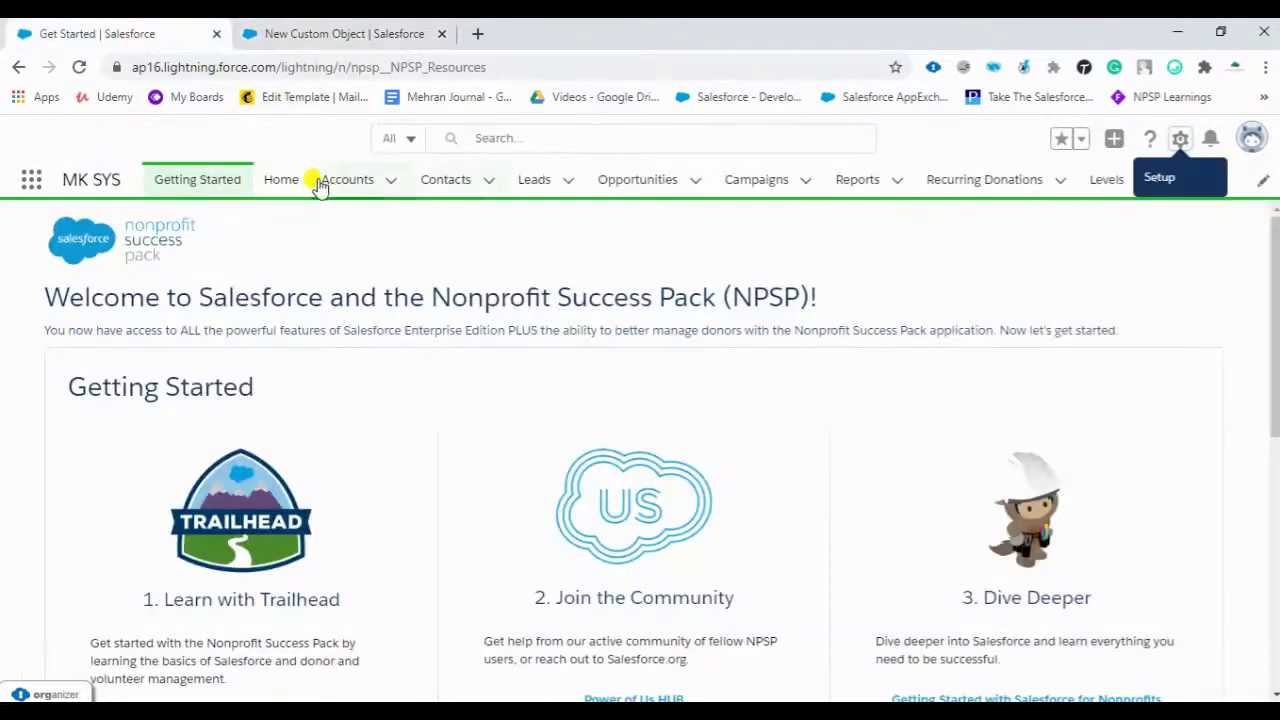
pyautogui.click(337, 33)
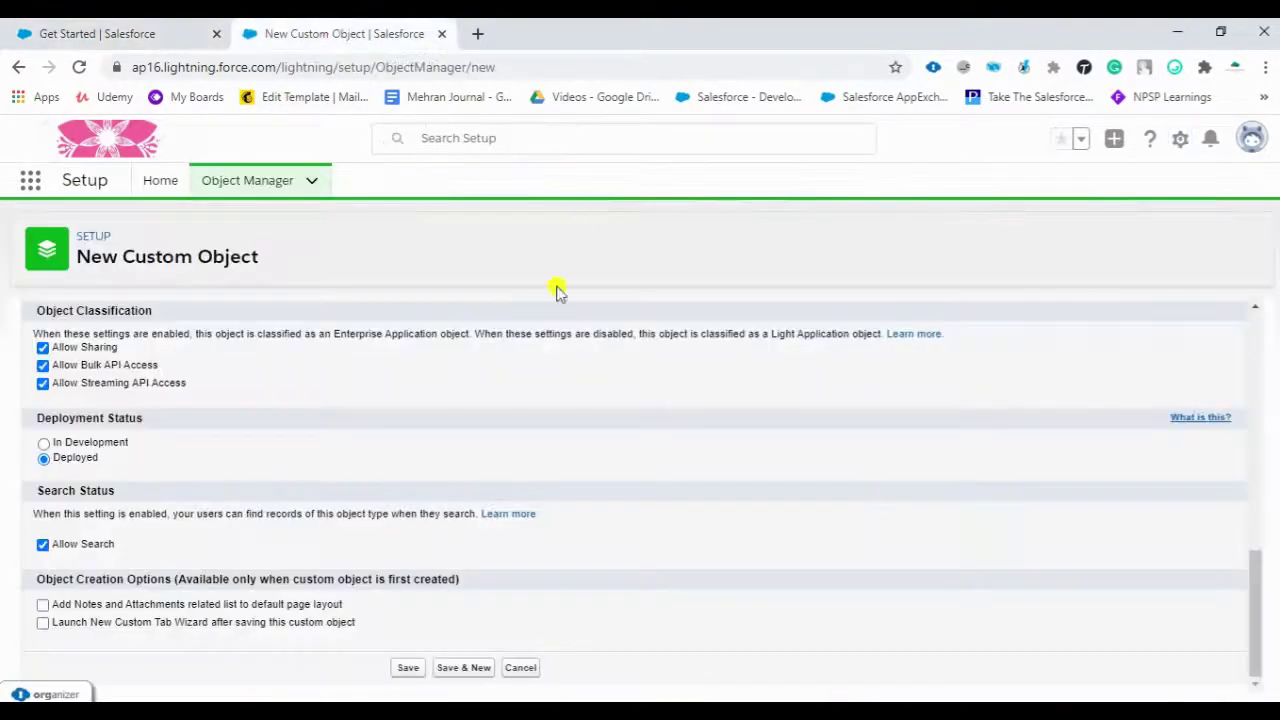
pyautogui.click(43, 622)
pyautogui.click(410, 667)
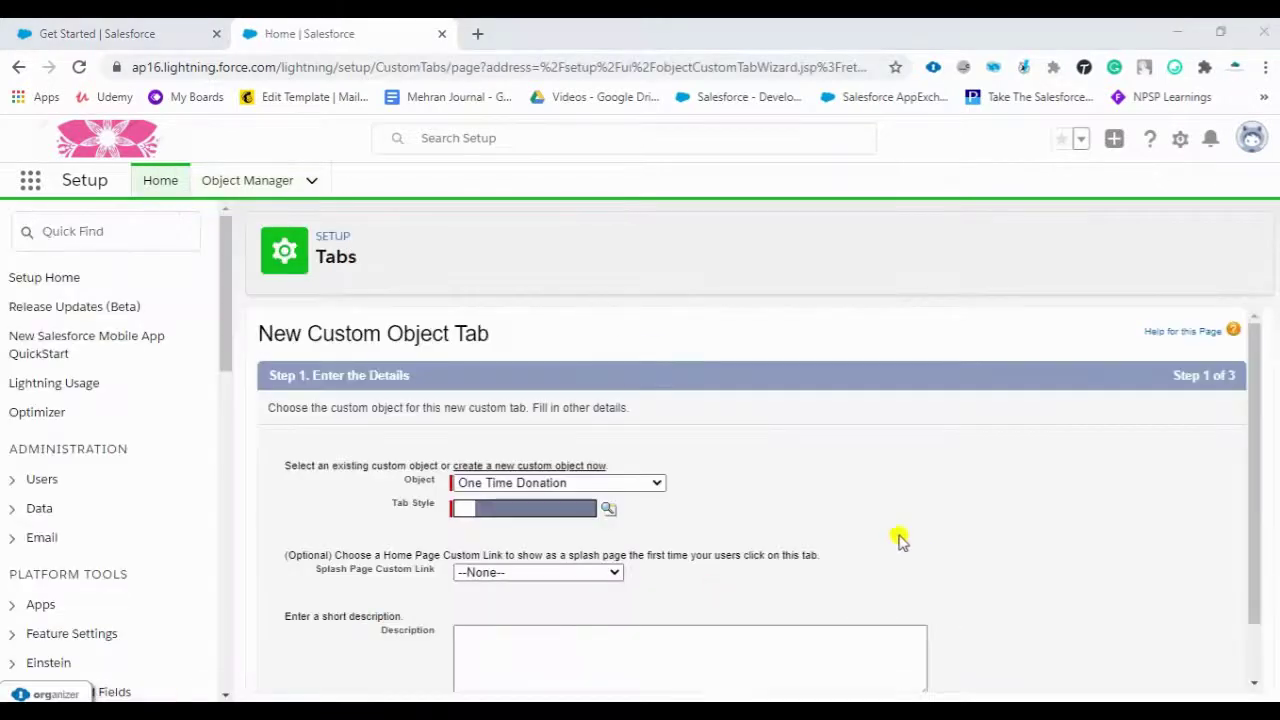
# Choose the People tab style and set the tab description to 'One Time Donation'.
pyautogui.scroll(-1, 880, 505)
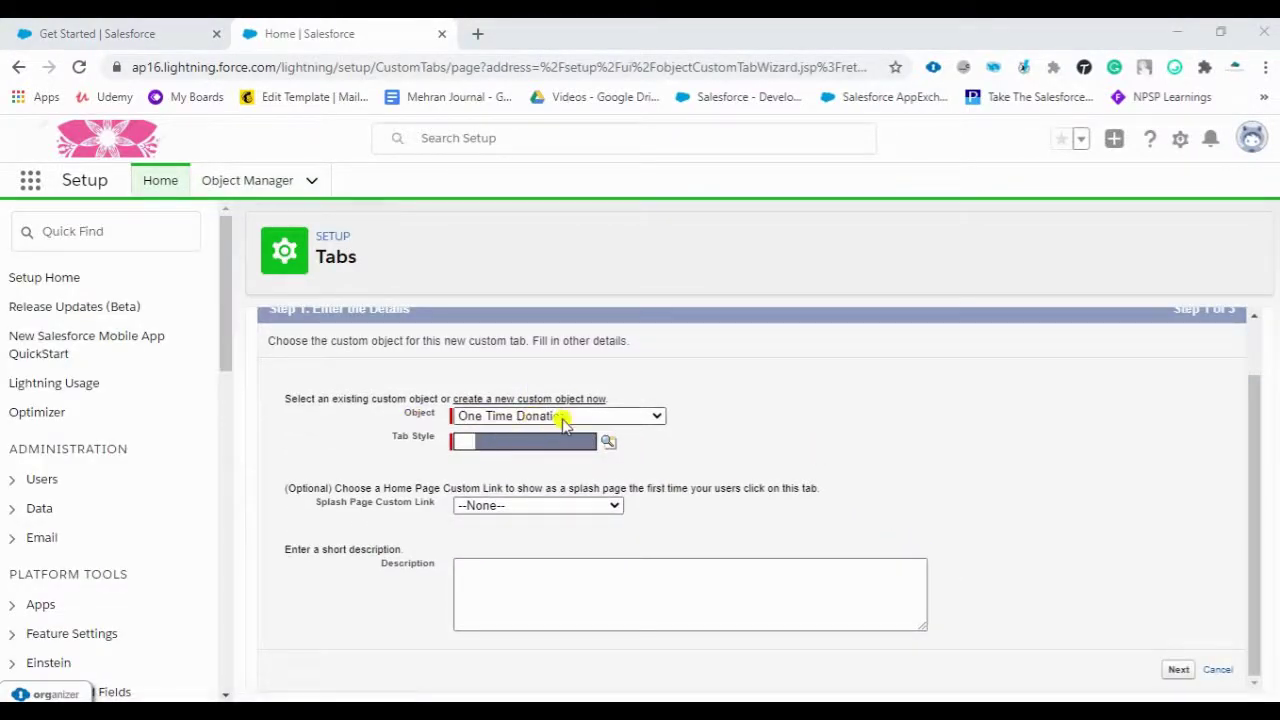
pyautogui.click(603, 446)
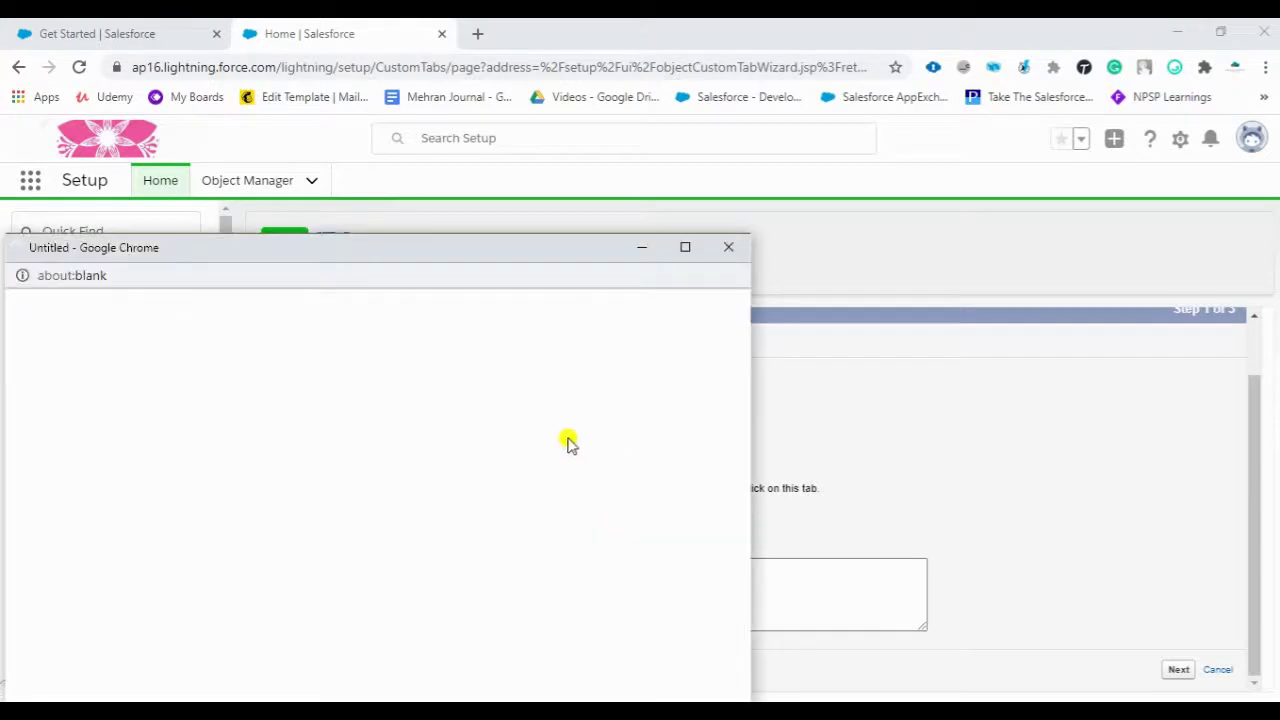
pyautogui.moveTo(495, 253); pyautogui.dragTo(623, 112)
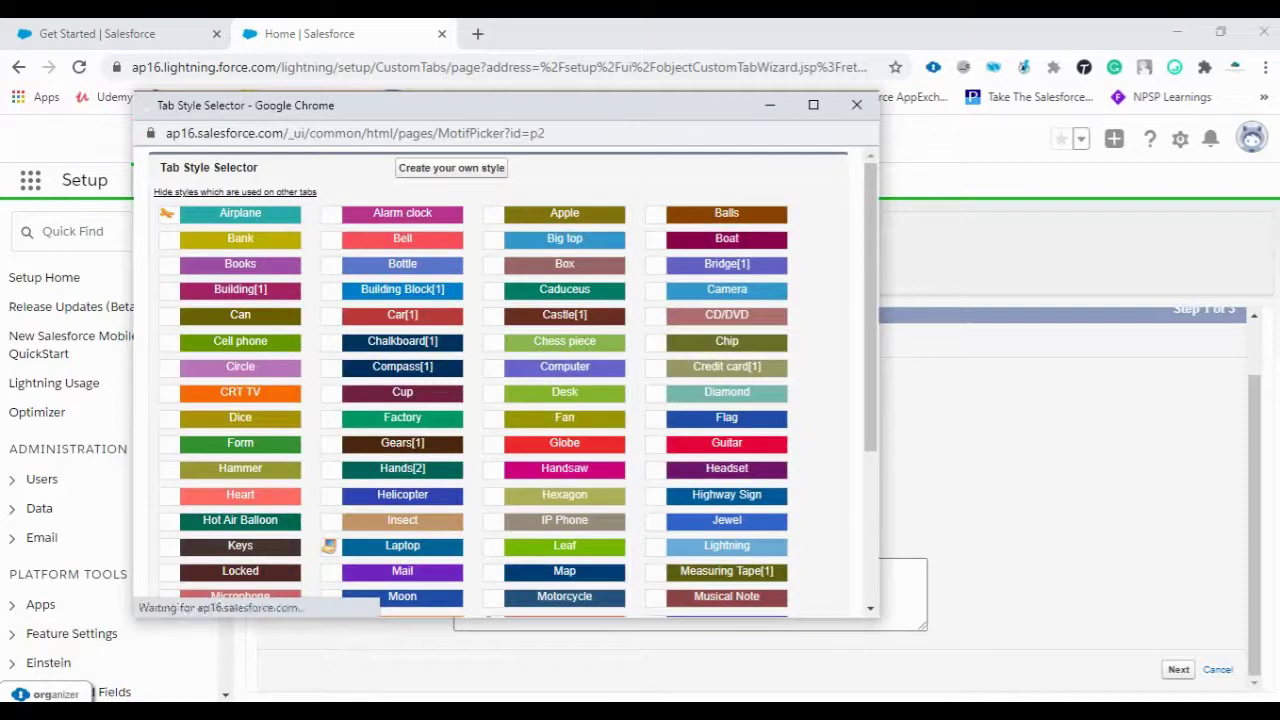
pyautogui.scroll(-3, 564, 405)
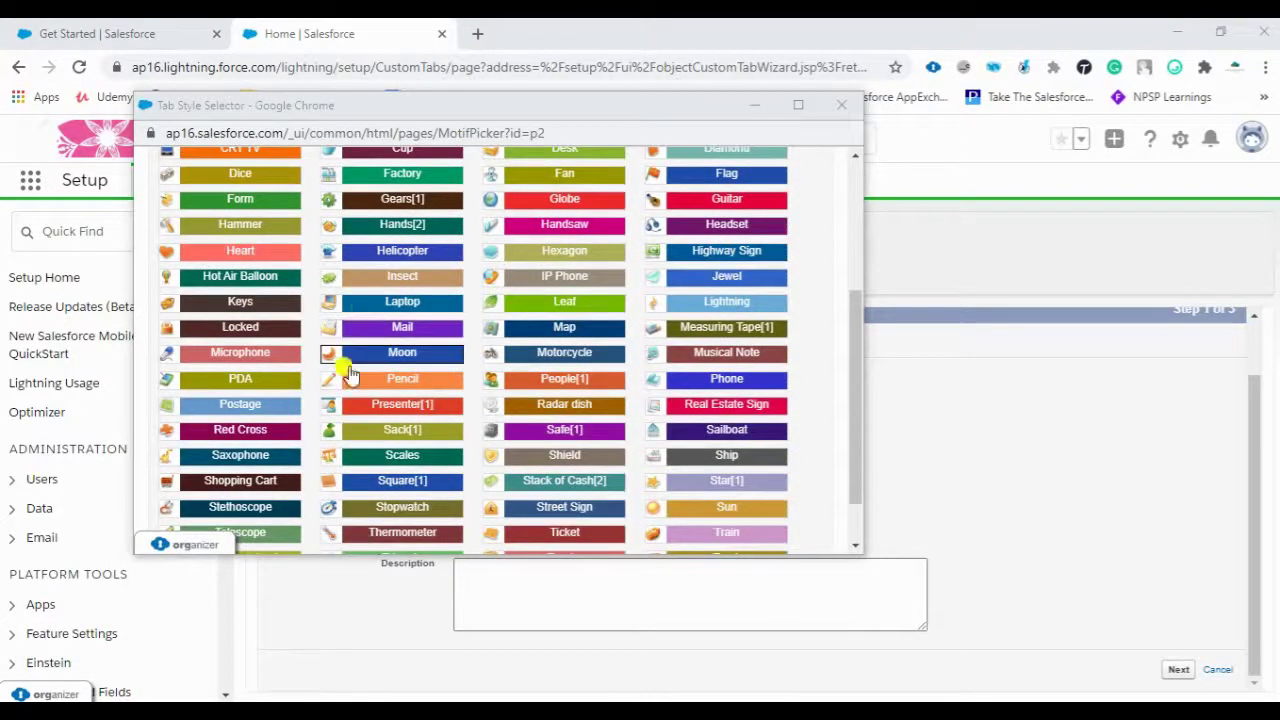
pyautogui.scroll(2, 376, 340)
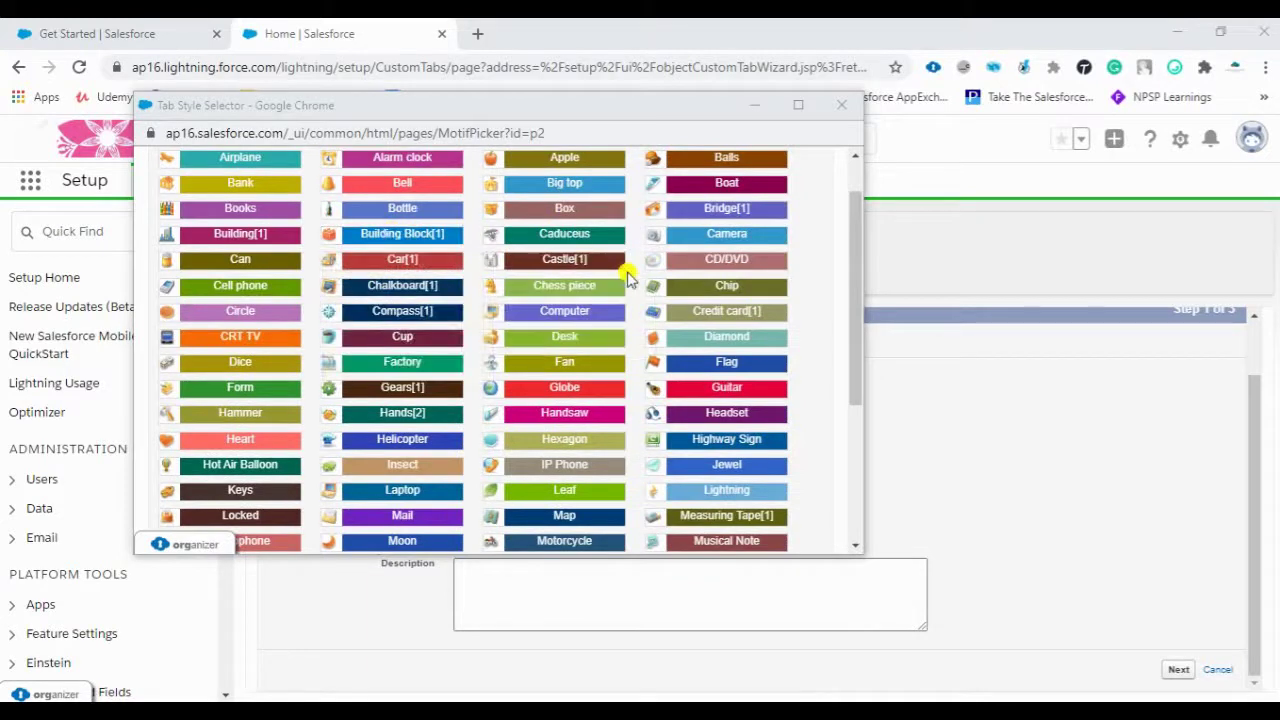
pyautogui.moveTo(620, 392)
pyautogui.scroll(-2, 620, 392)
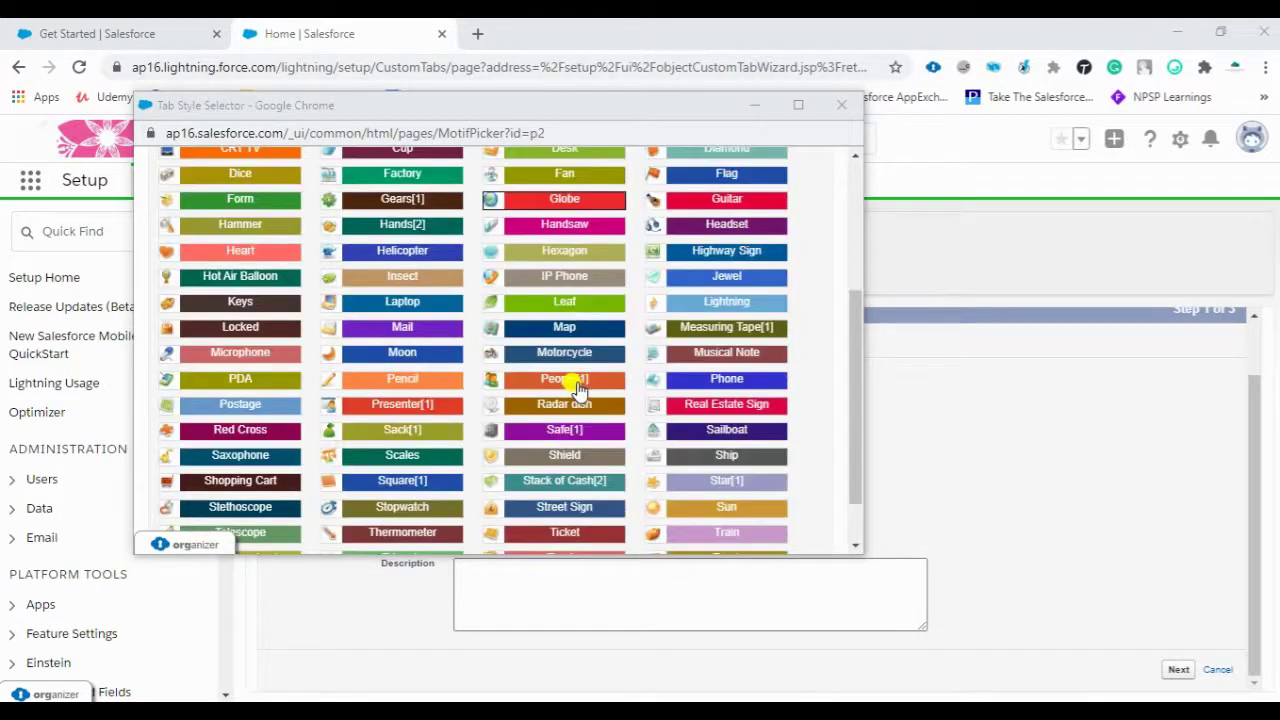
pyautogui.scroll(-1, 578, 388)
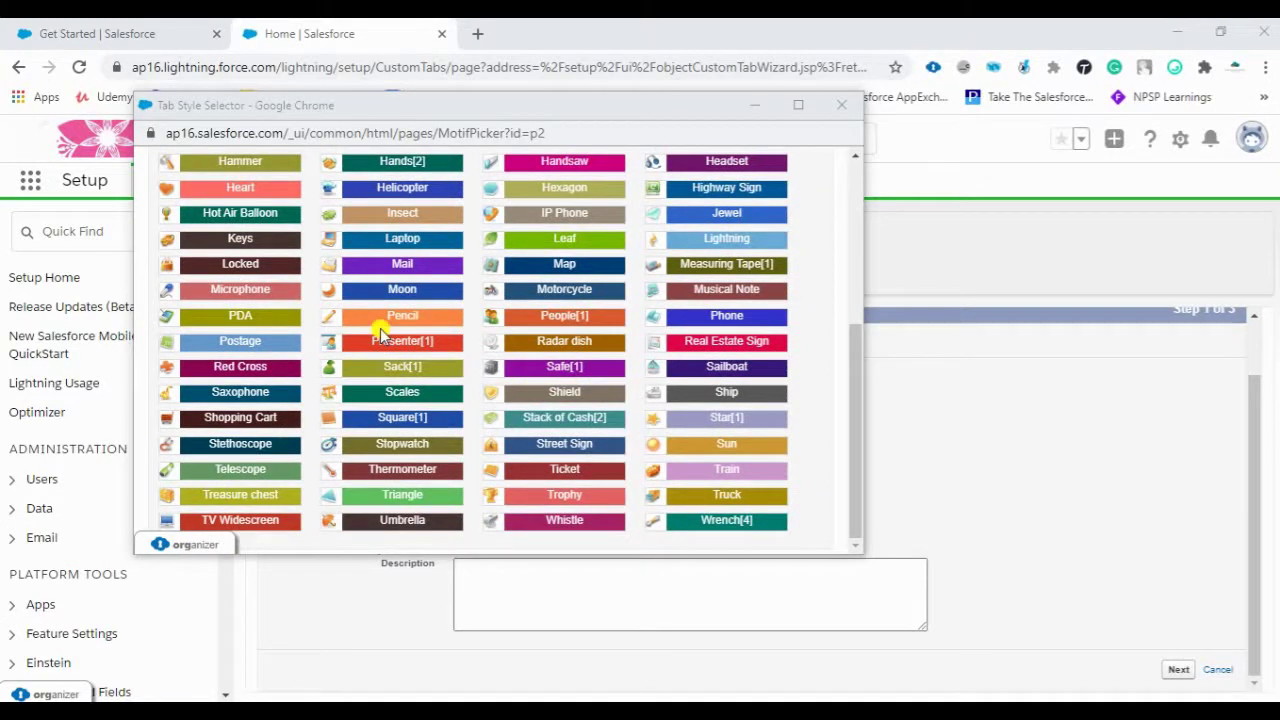
pyautogui.click(548, 318)
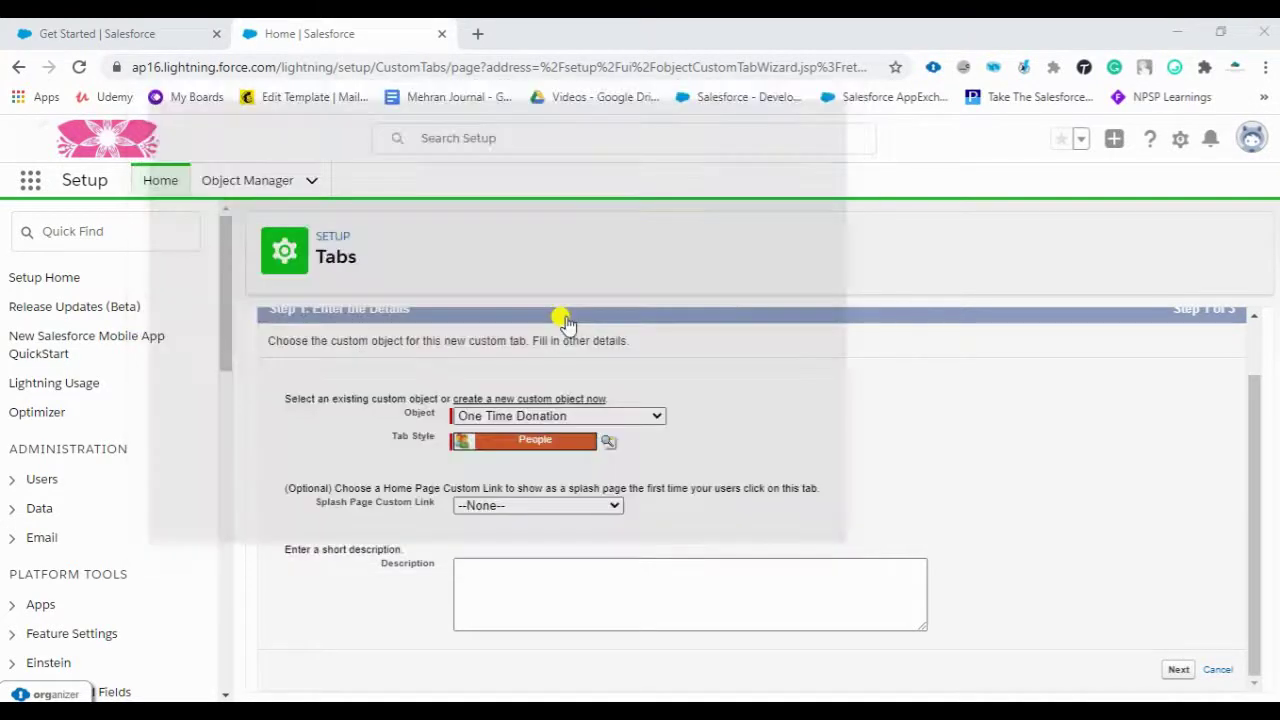
pyautogui.click(551, 589)
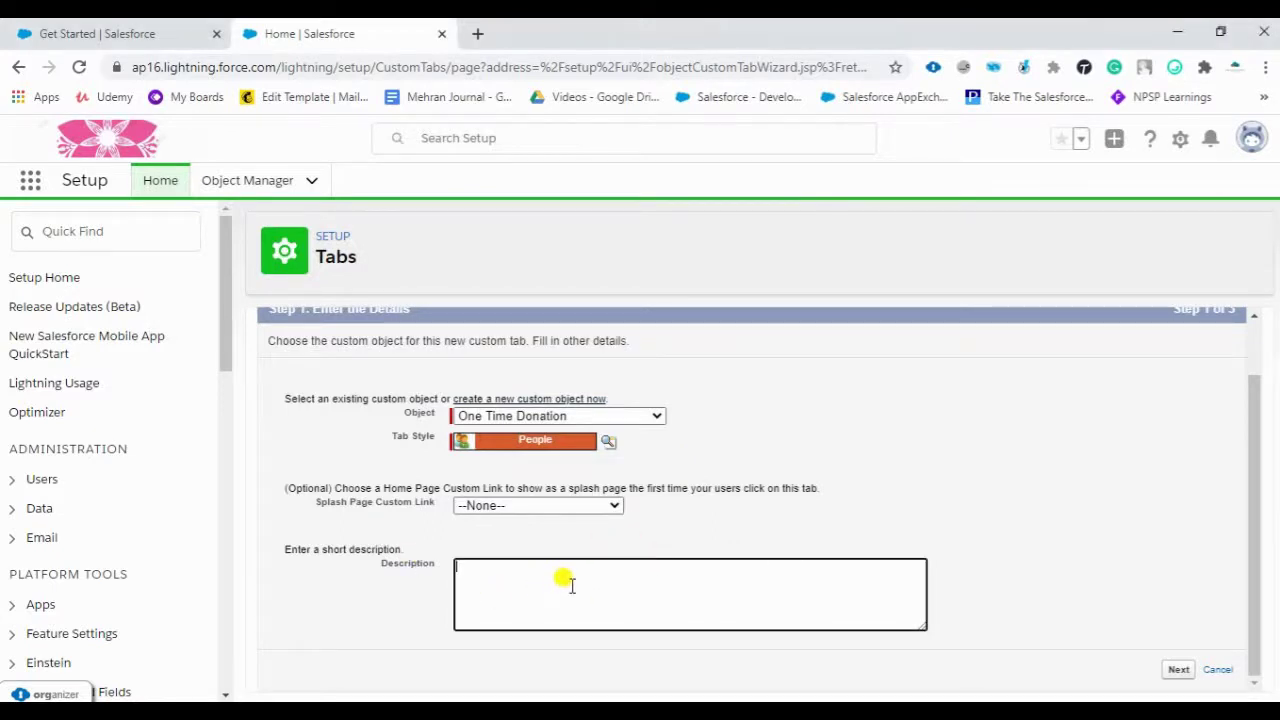
pyautogui.write('One Time Donation')
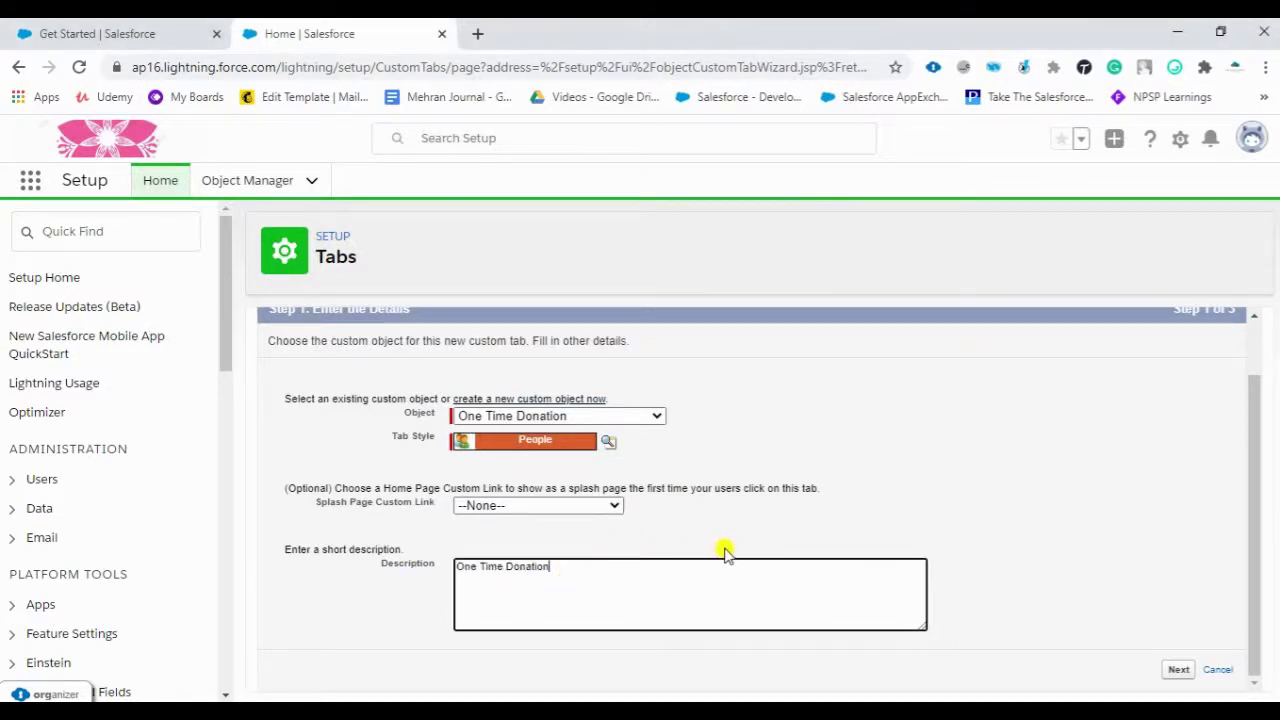
# Keep Default On for all profiles, include the tab in all custom apps, and save.
pyautogui.click(1178, 669)
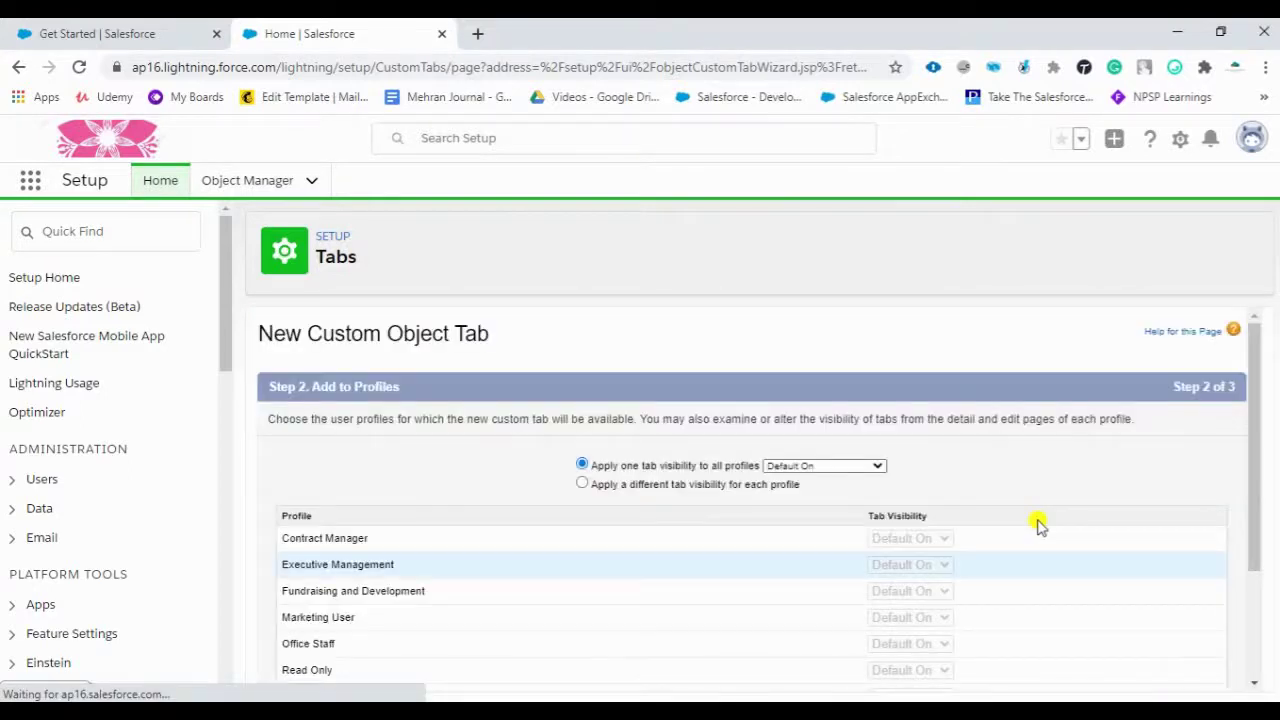
pyautogui.scroll(-3, 1014, 497)
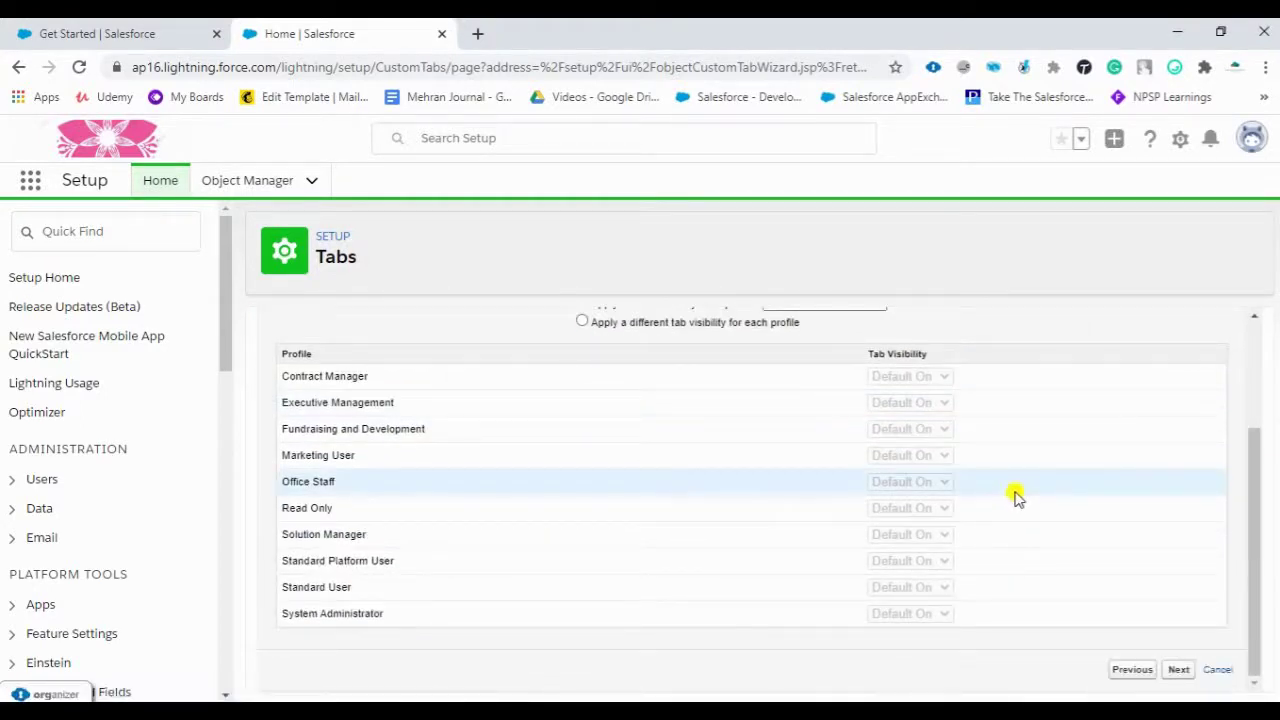
pyautogui.scroll(3, 990, 470)
pyautogui.scroll(-3, 886, 520)
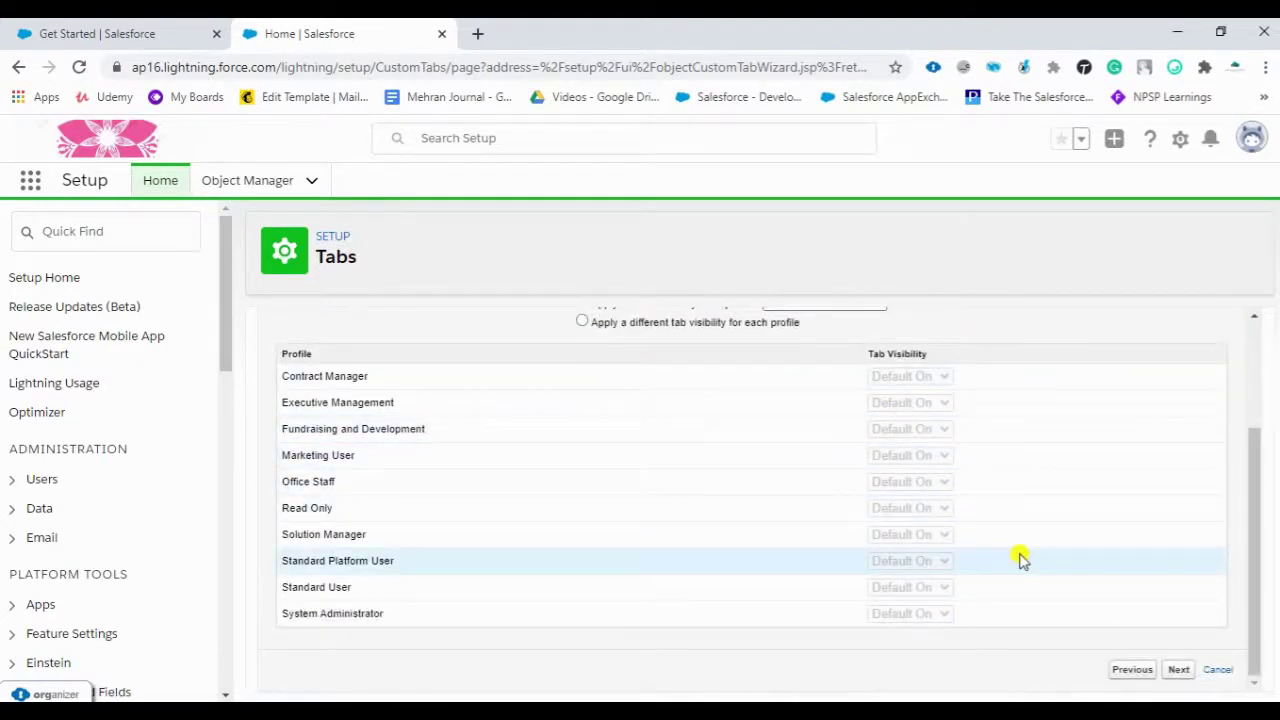
pyautogui.scroll(3, 957, 503)
pyautogui.scroll(-3, 1155, 624)
pyautogui.click(1177, 669)
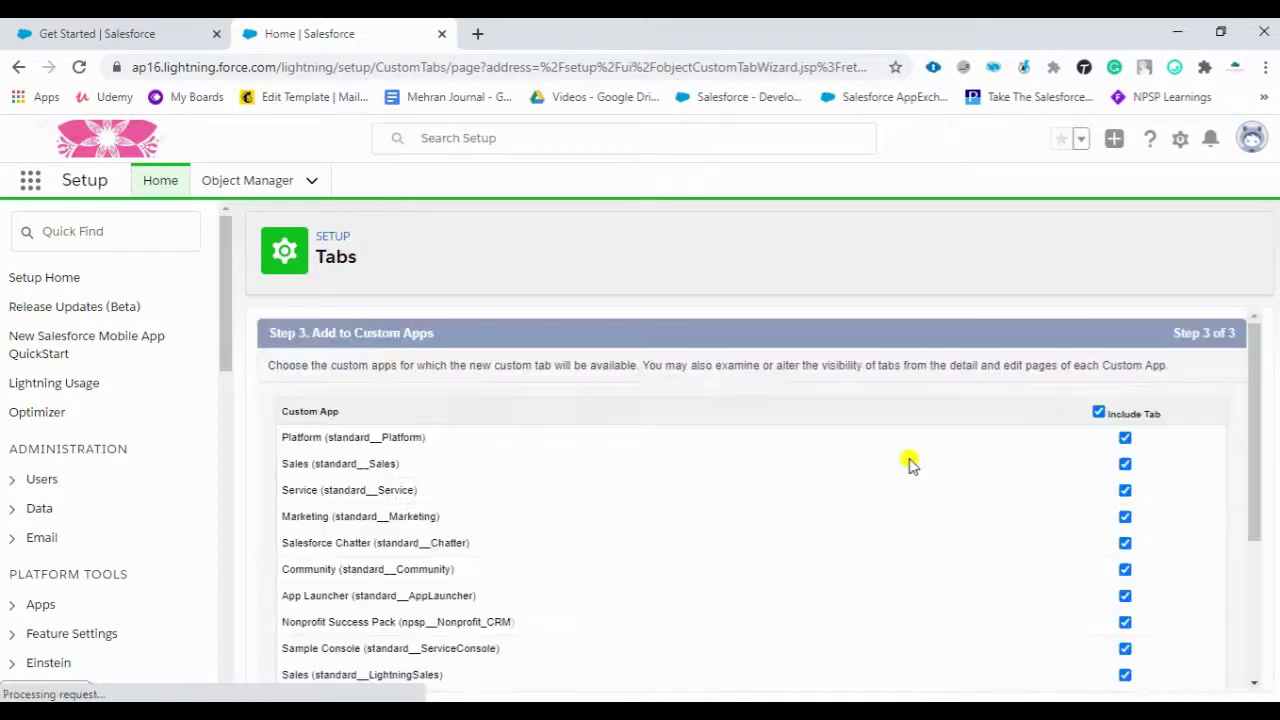
pyautogui.scroll(-4, 909, 463)
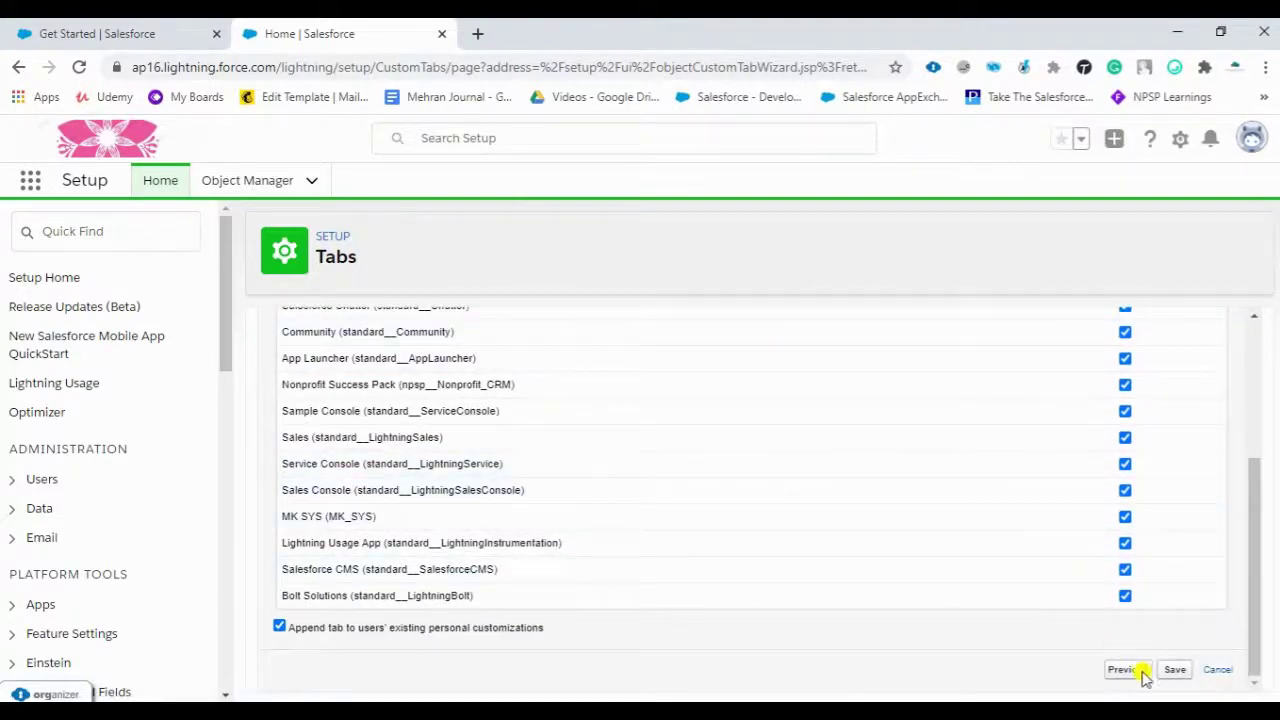
pyautogui.click(1172, 671)
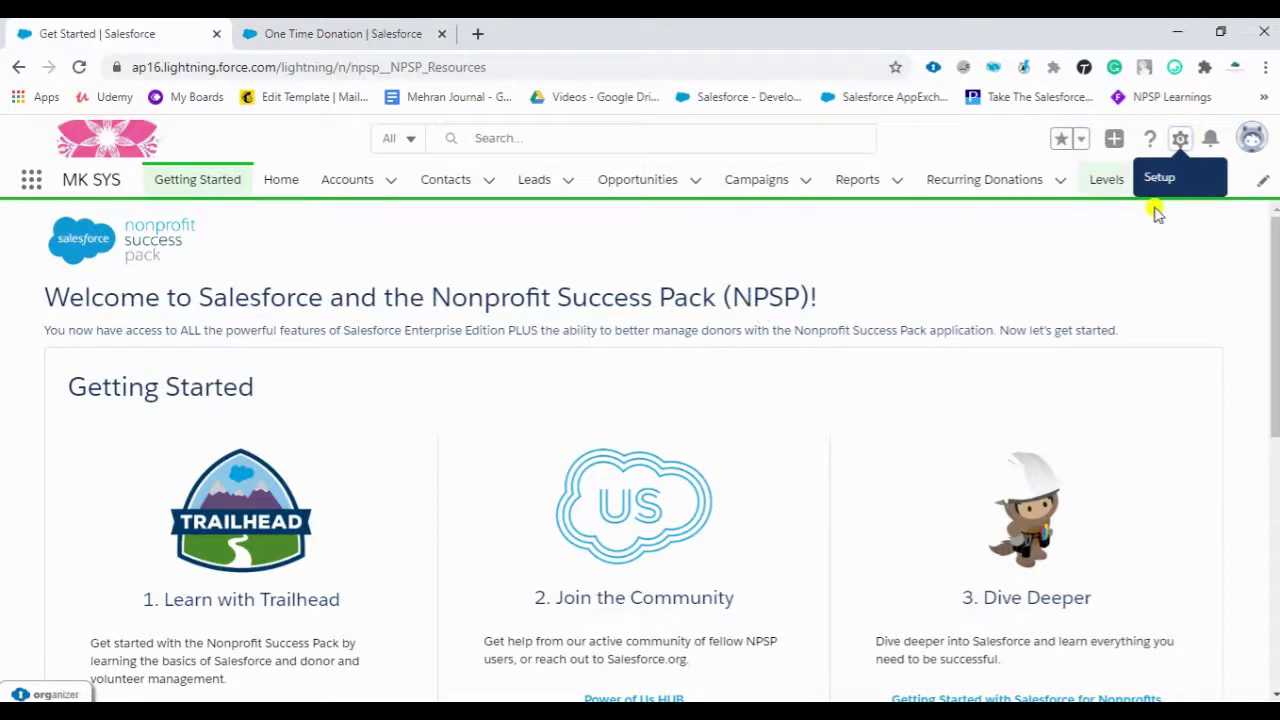
# Open the MK SYS navigation editor and its add-items list, then close both unchanged.
pyautogui.click(1263, 184)
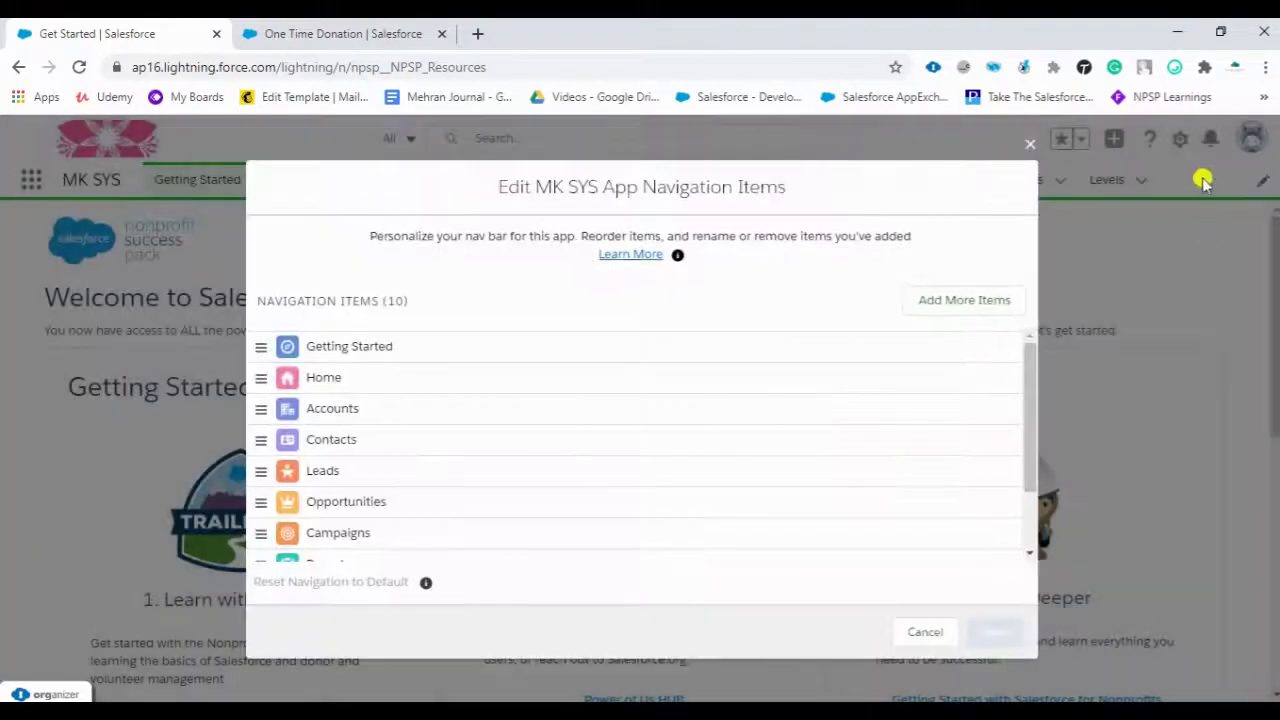
pyautogui.scroll(-2, 735, 455)
pyautogui.scroll(3, 600, 490)
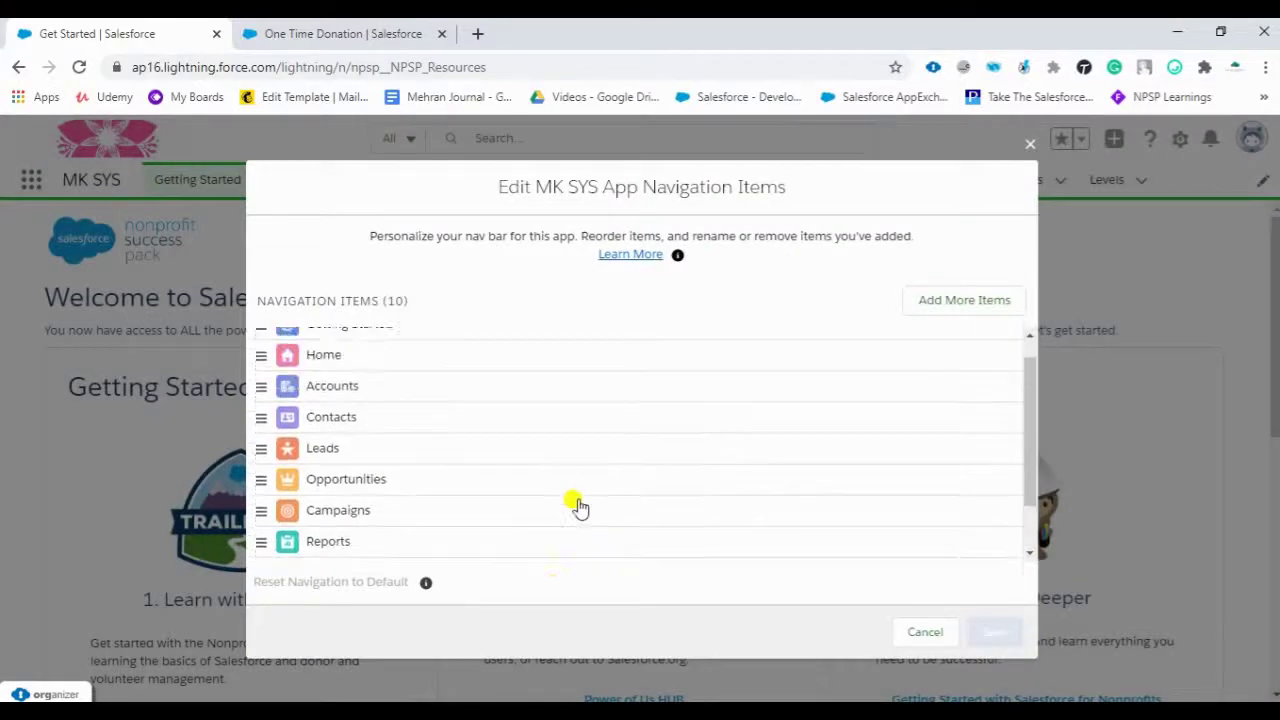
pyautogui.scroll(-1, 426, 471)
pyautogui.scroll(1, 428, 473)
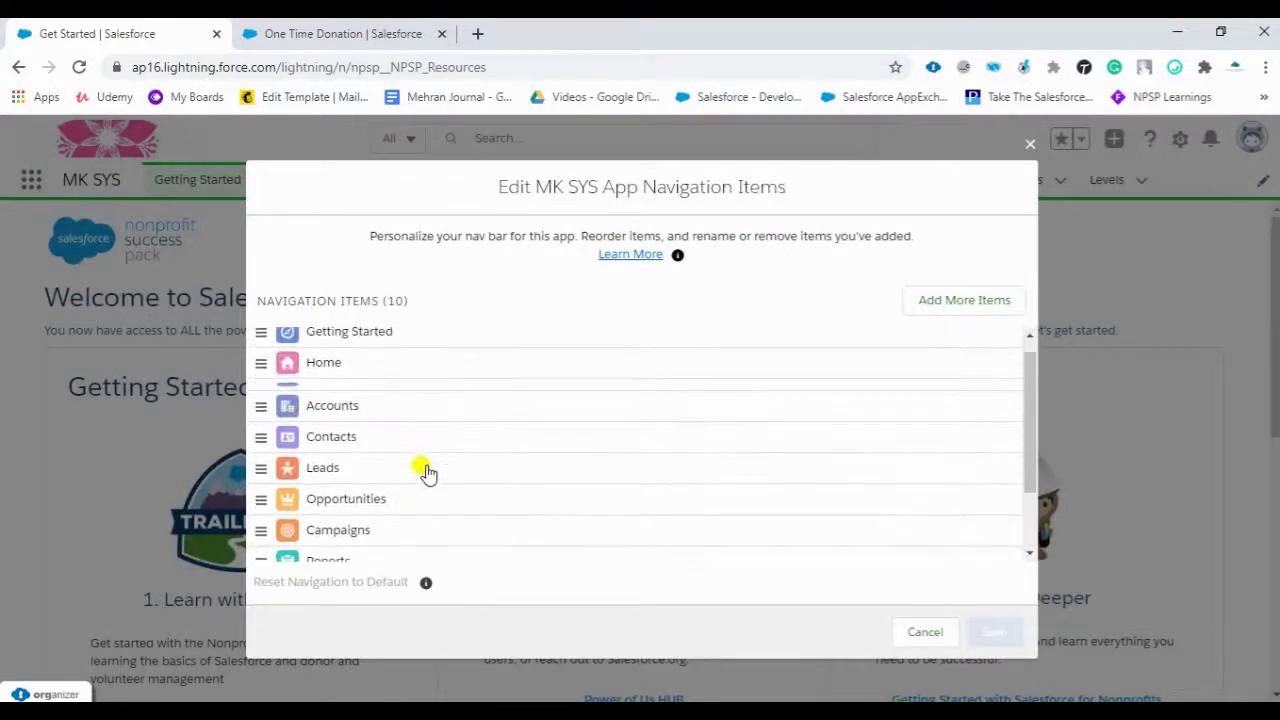
pyautogui.scroll(-2, 424, 471)
pyautogui.click(993, 303)
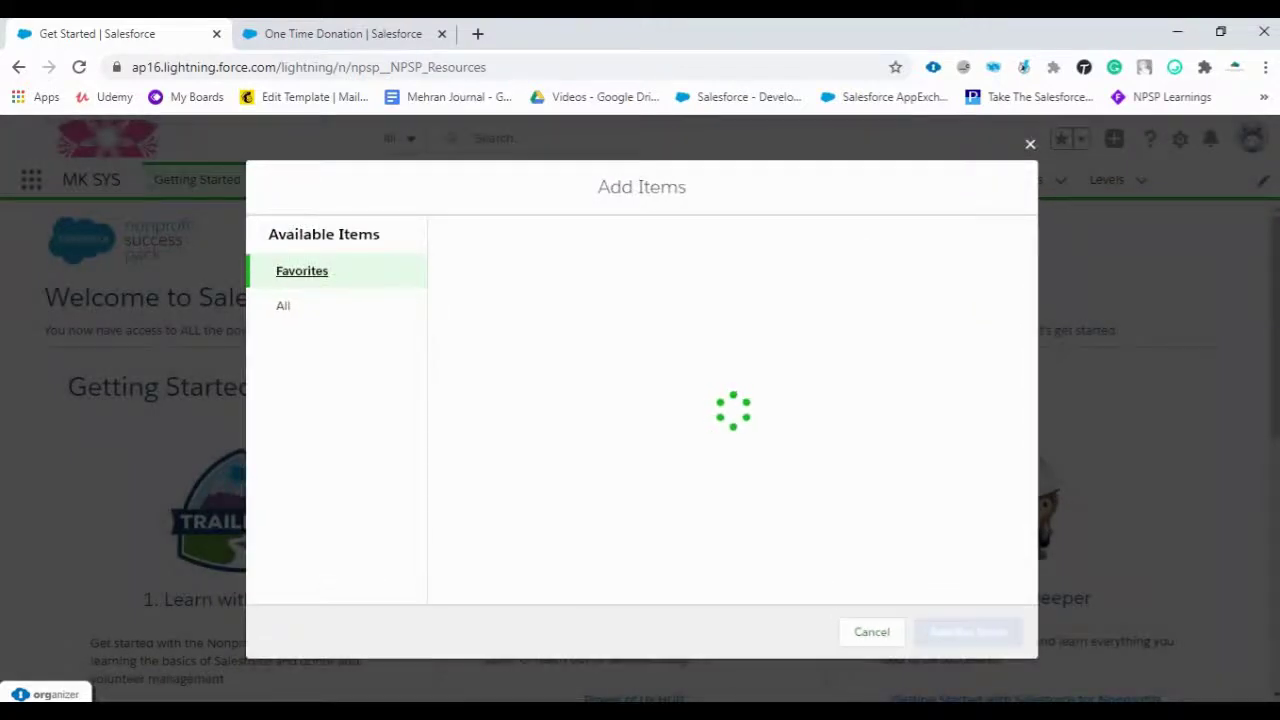
pyautogui.scroll(20, 723, 443)
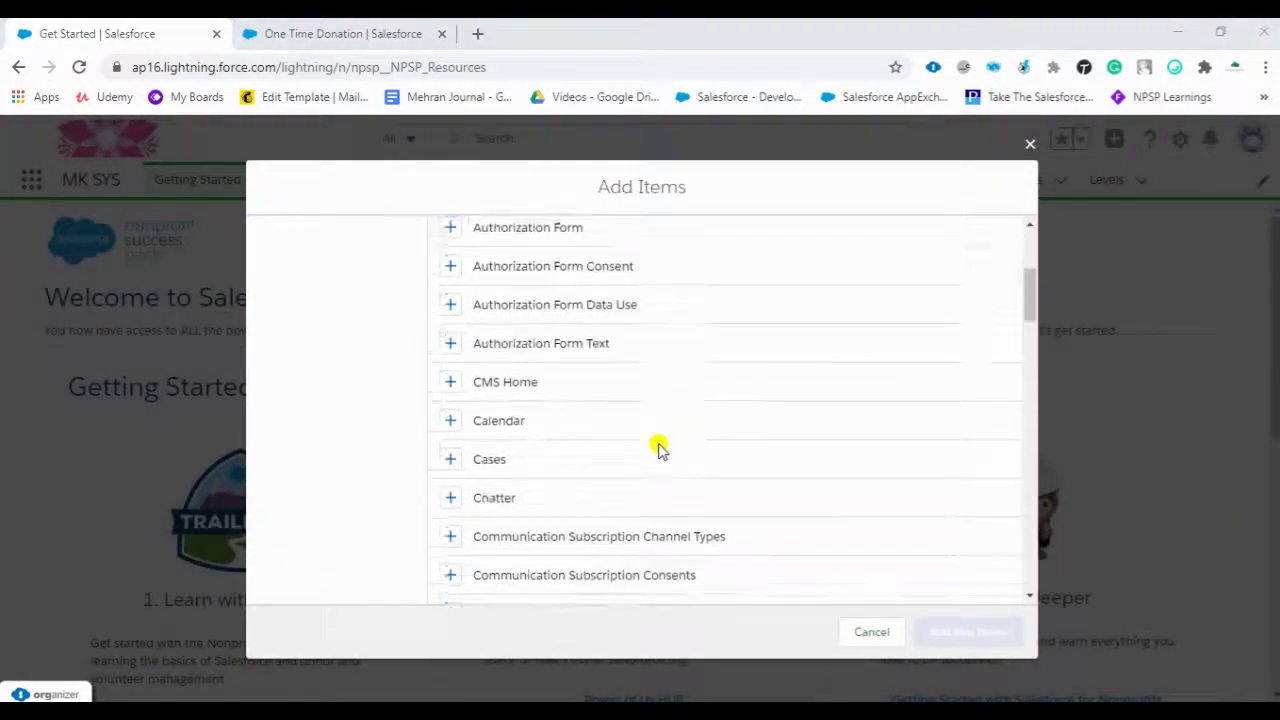
pyautogui.click(1028, 141)
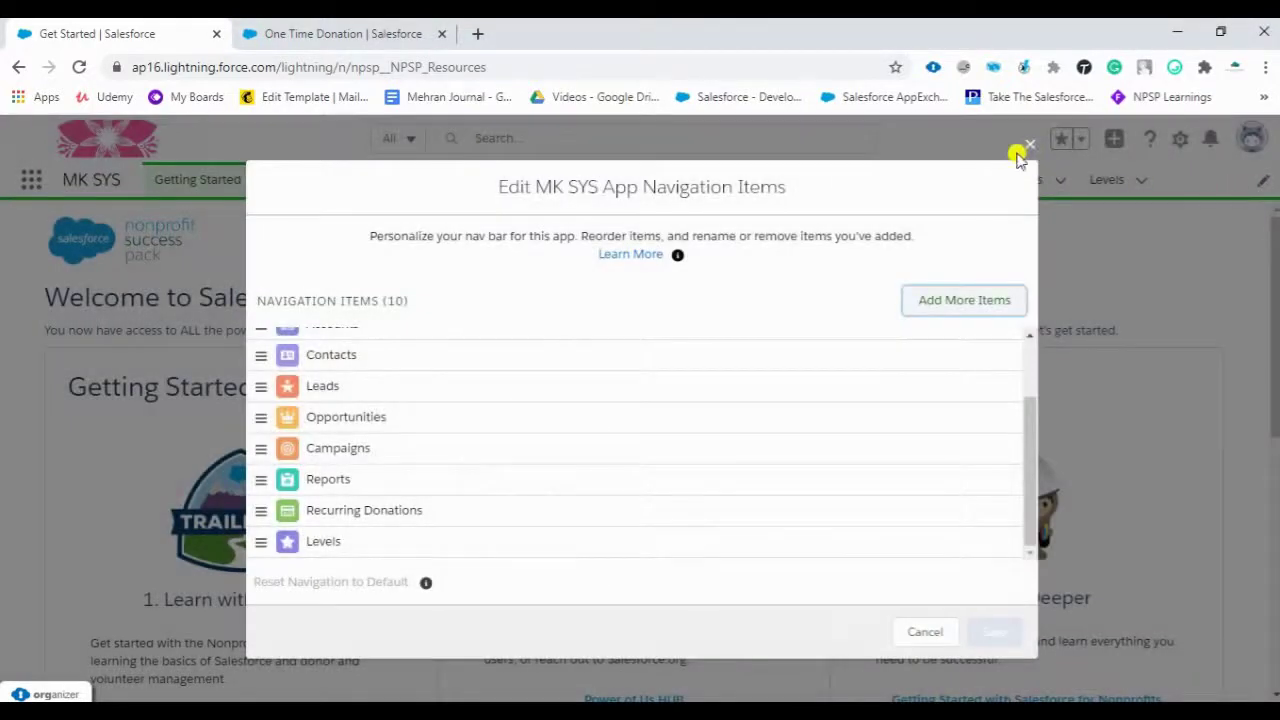
pyautogui.click(1024, 143)
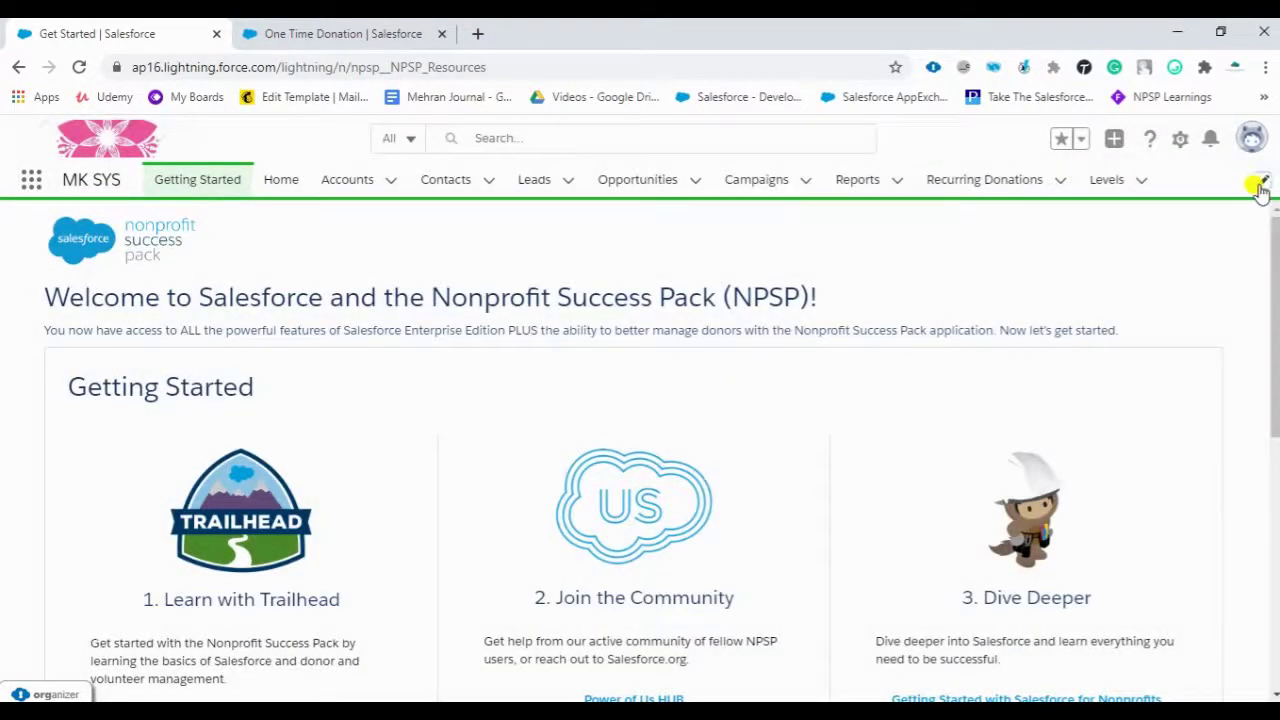
# Search all items for One Time Donation and add One Time Donations to the nav items.
pyautogui.click(1261, 184)
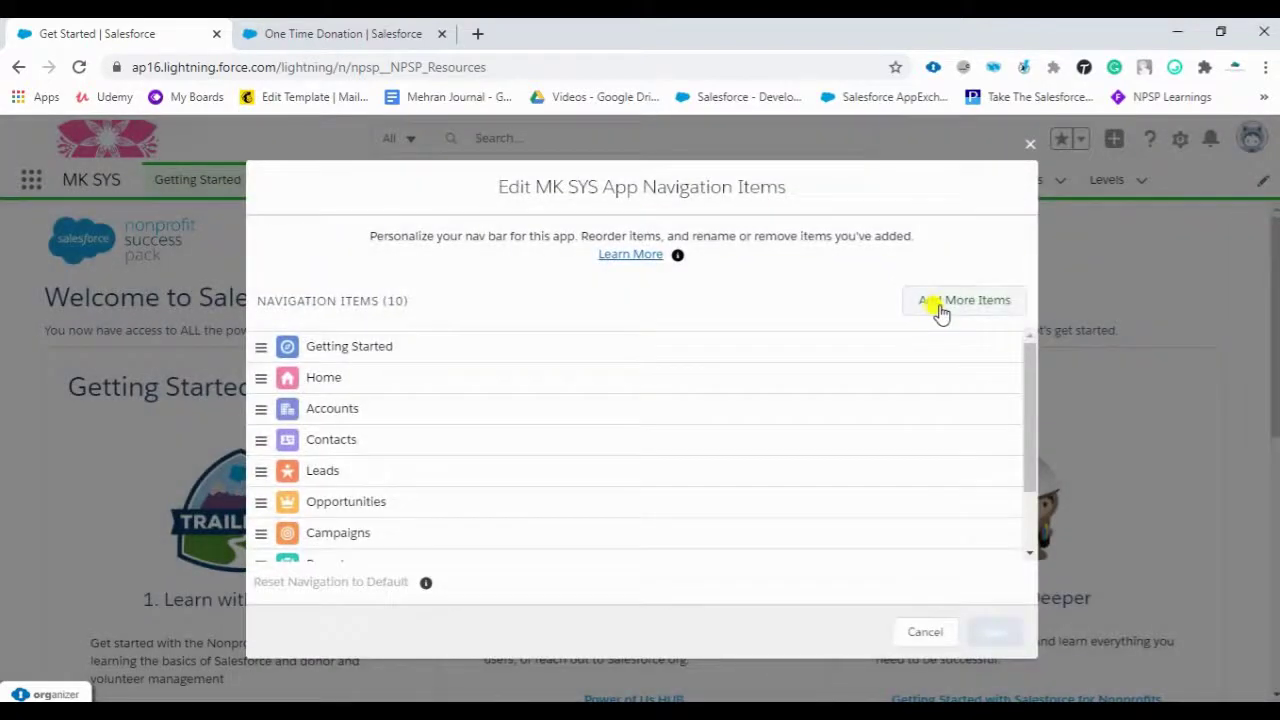
pyautogui.click(950, 310)
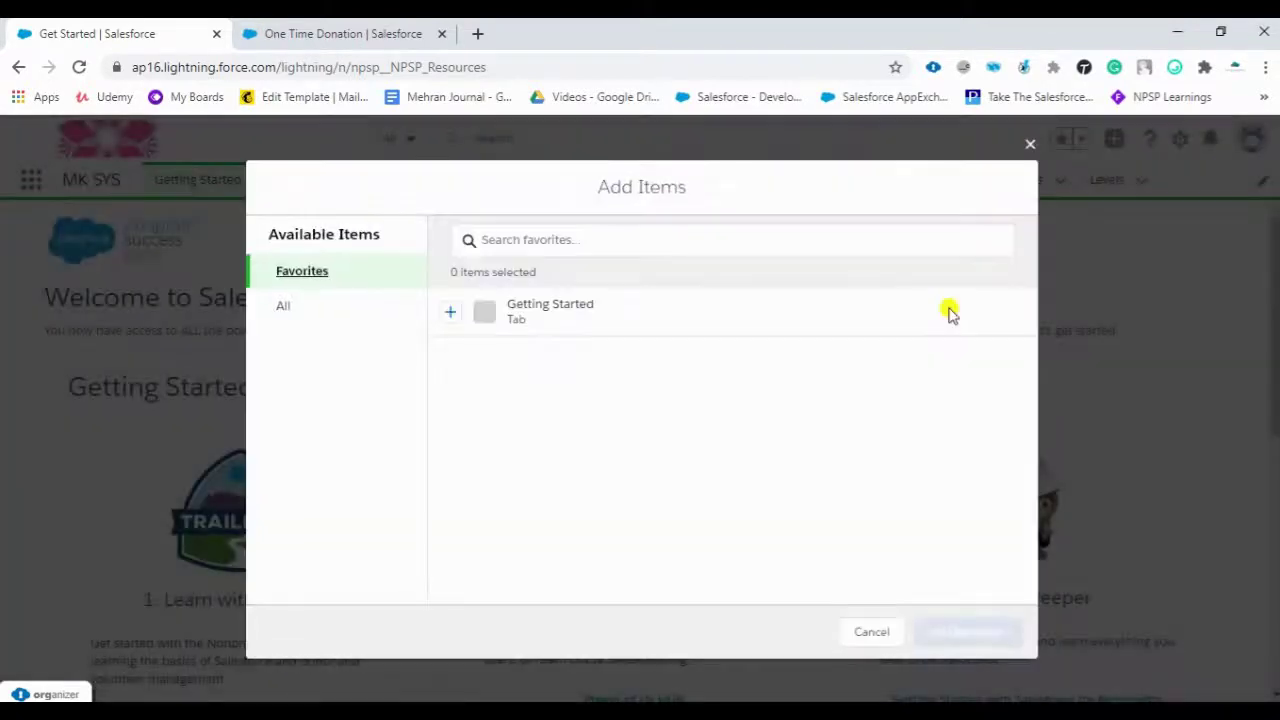
pyautogui.click(296, 316)
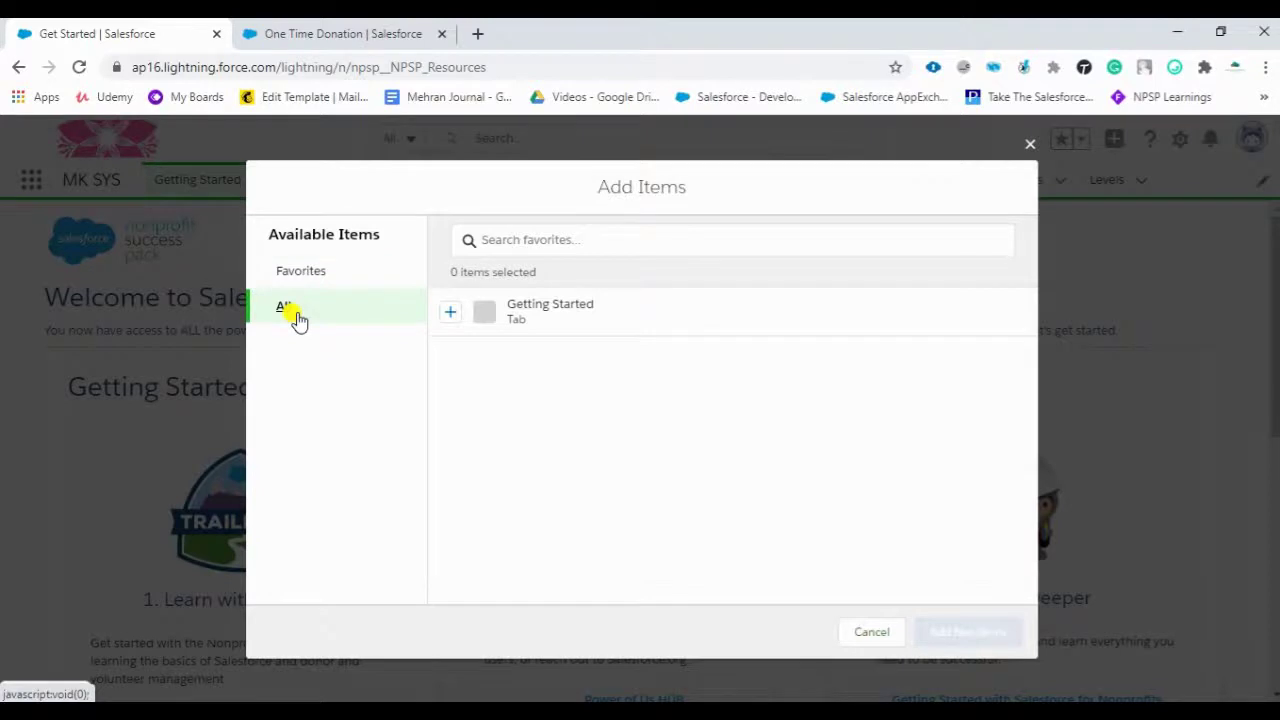
pyautogui.click(549, 240)
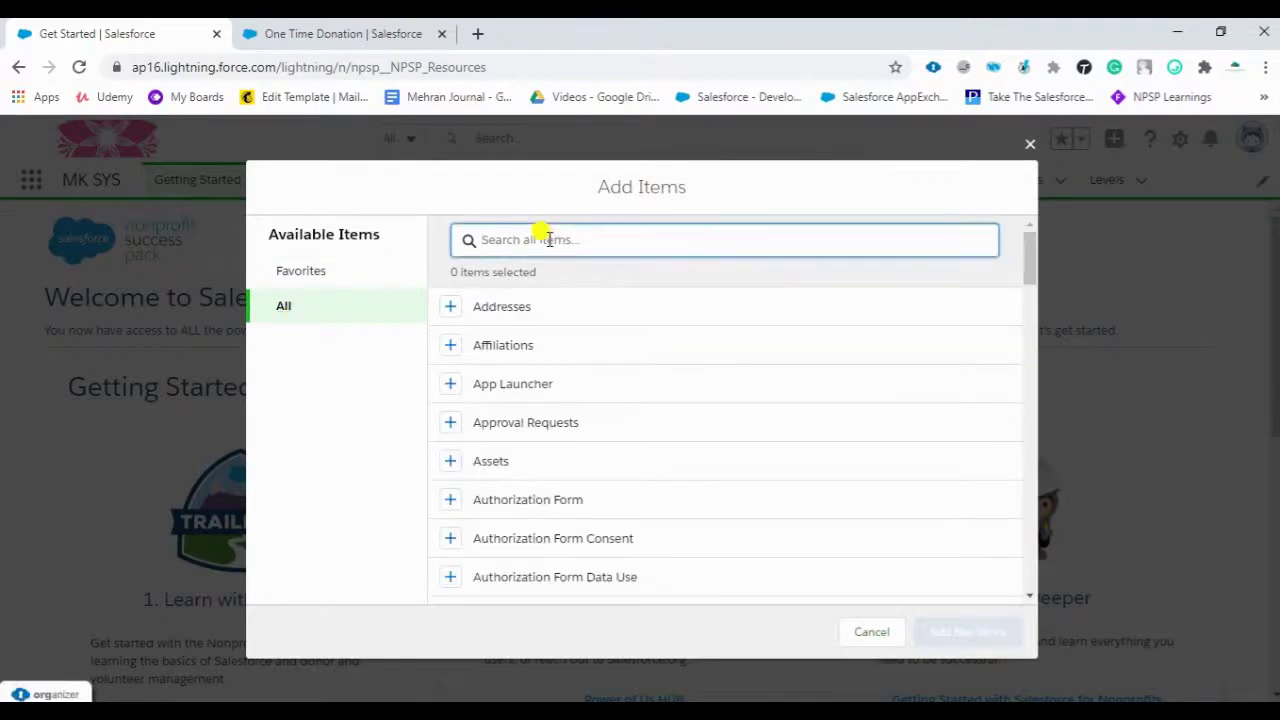
pyautogui.write('One Time Donation')
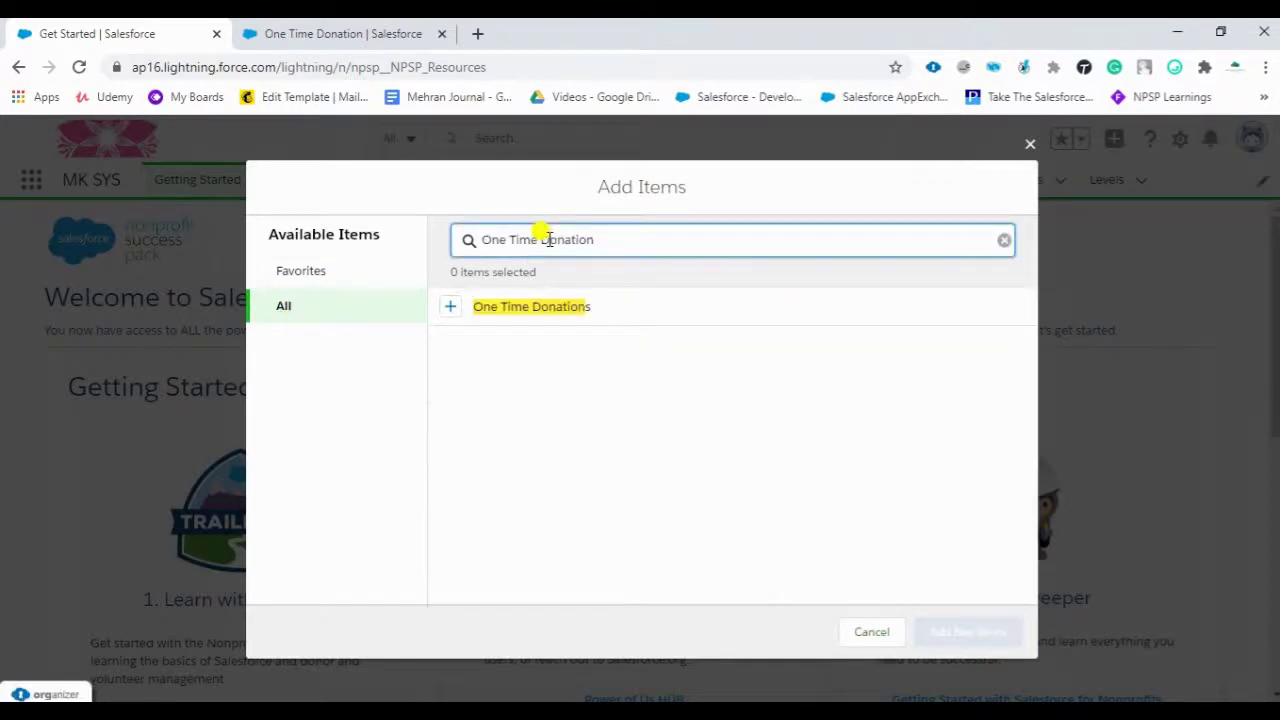
pyautogui.click(449, 311)
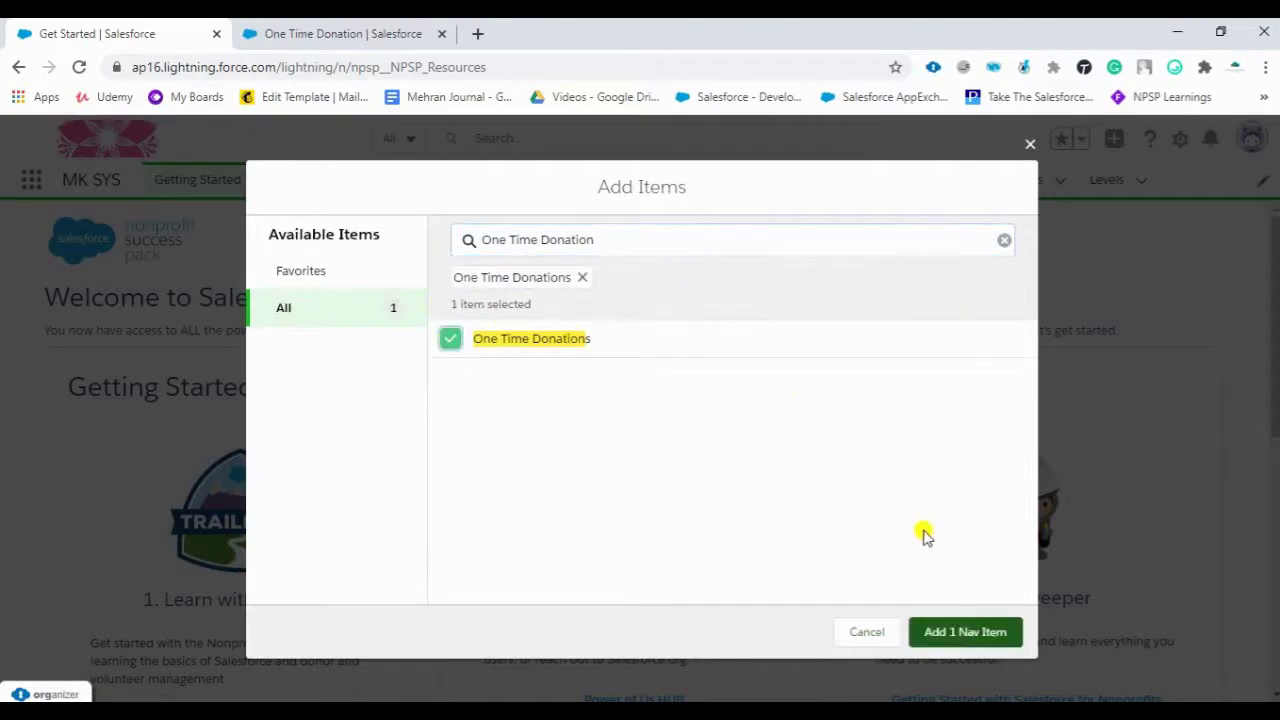
pyautogui.click(975, 636)
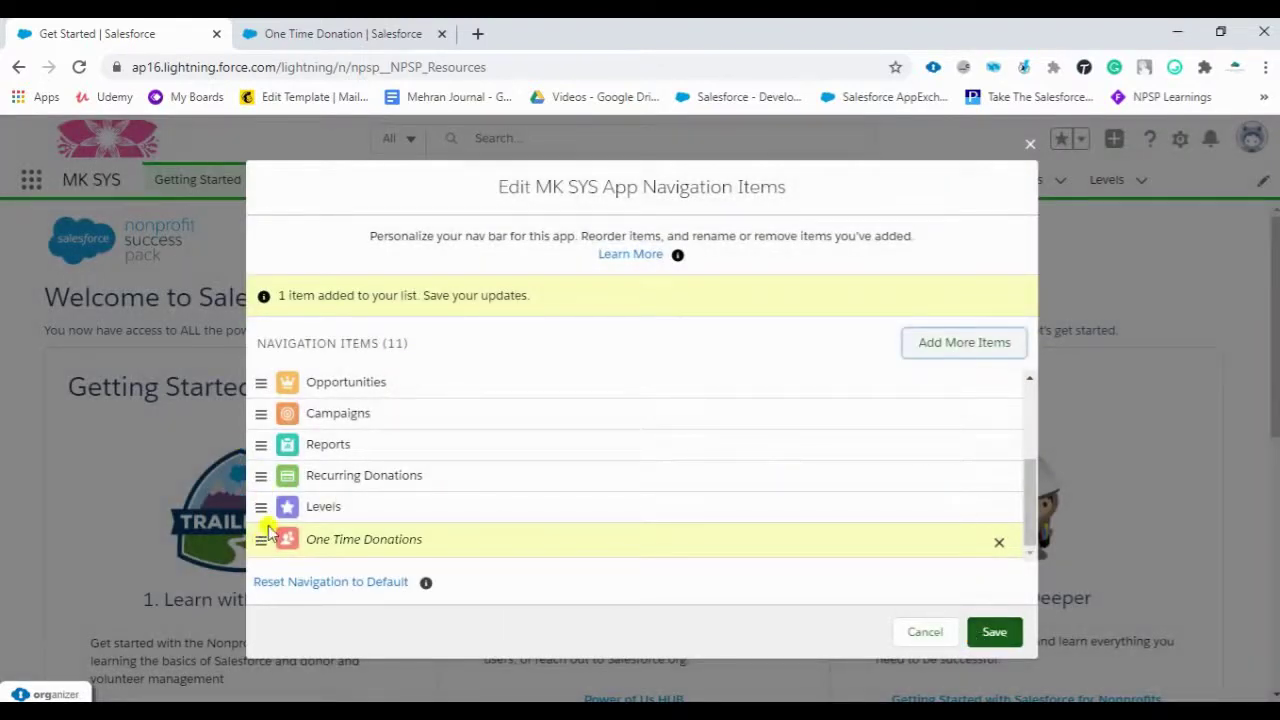
# Move One Time Donations right after Opportunities and save the navigation bar.
pyautogui.moveTo(261, 540); pyautogui.dragTo(262, 409)
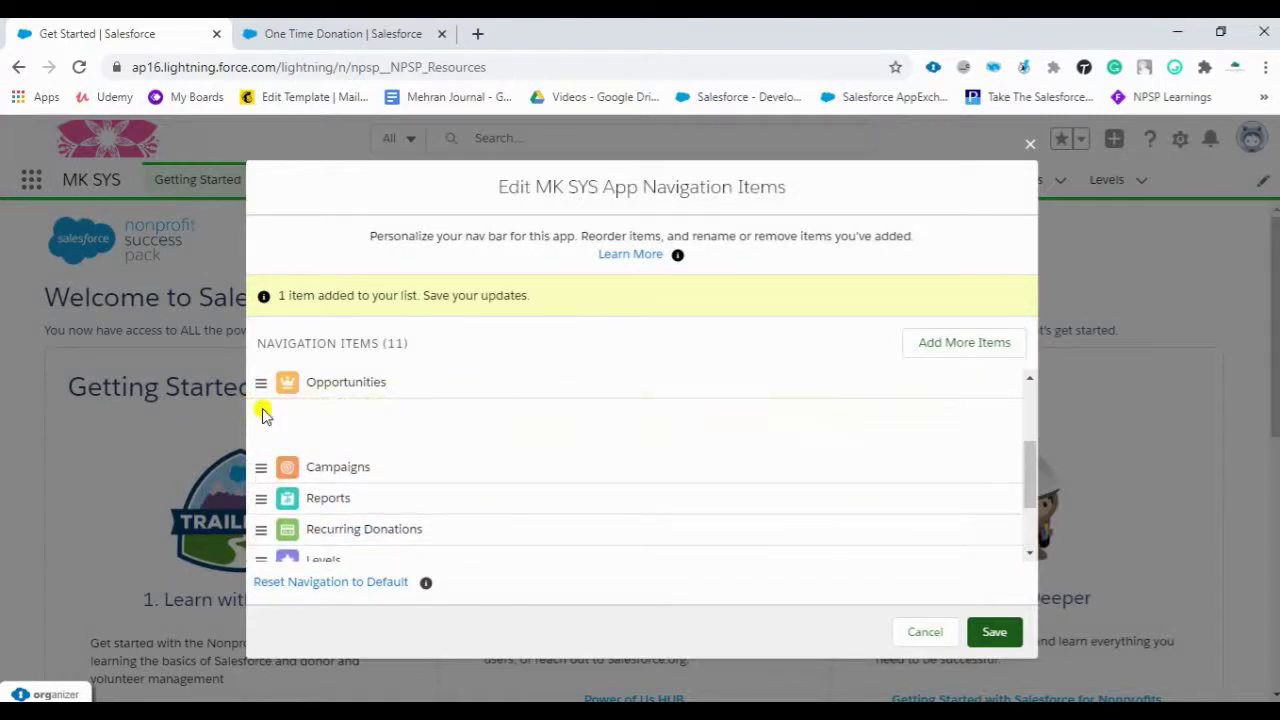
pyautogui.scroll(3, 545, 428)
pyautogui.scroll(-5, 545, 428)
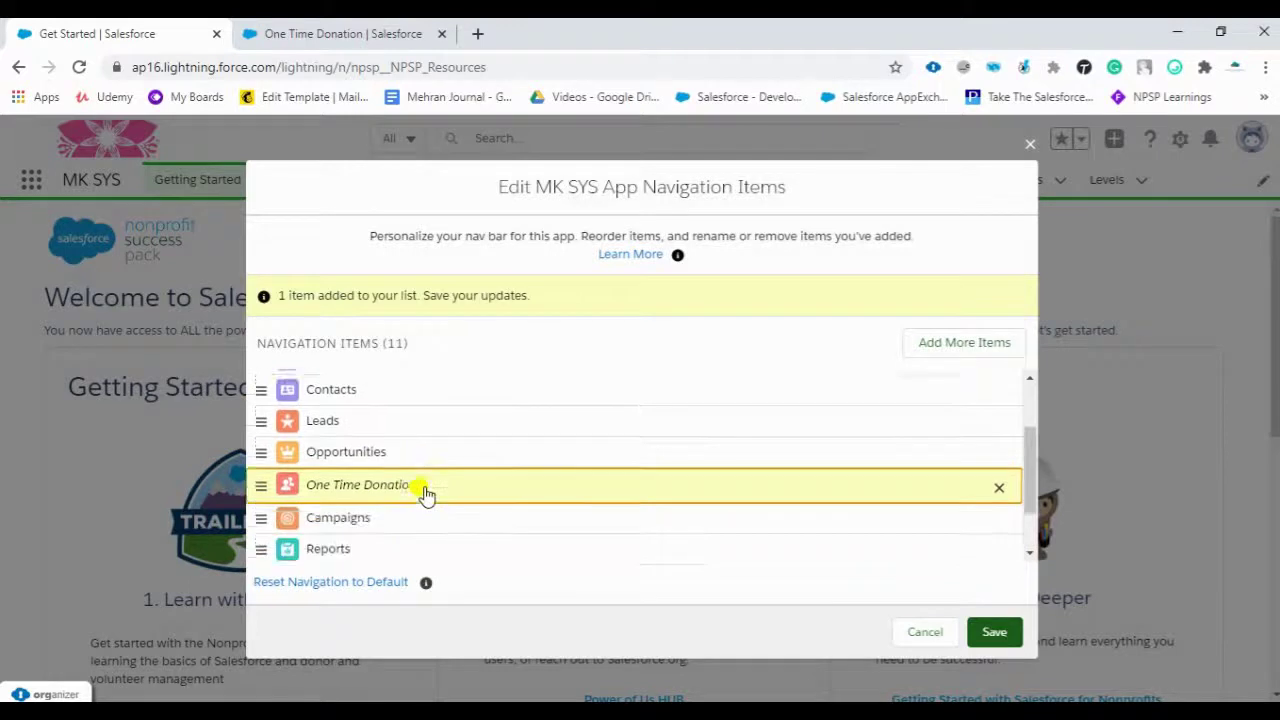
pyautogui.moveTo(259, 411); pyautogui.dragTo(440, 478)
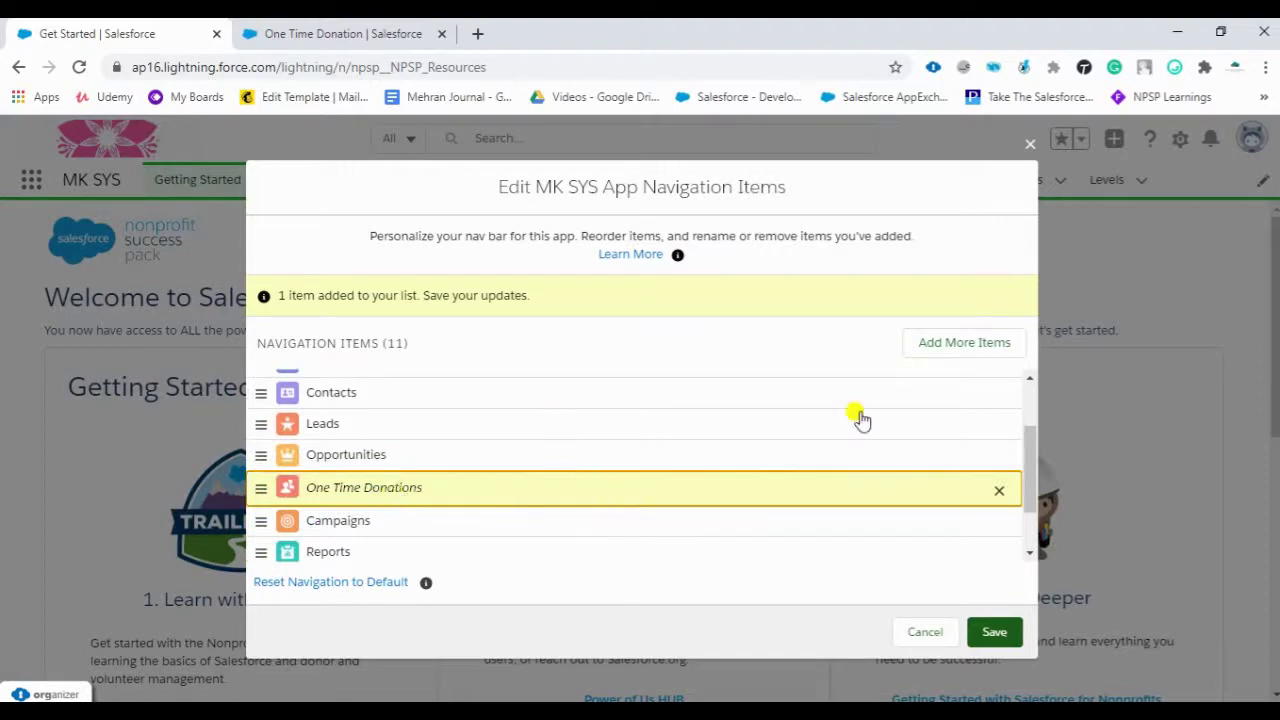
pyautogui.click(1000, 632)
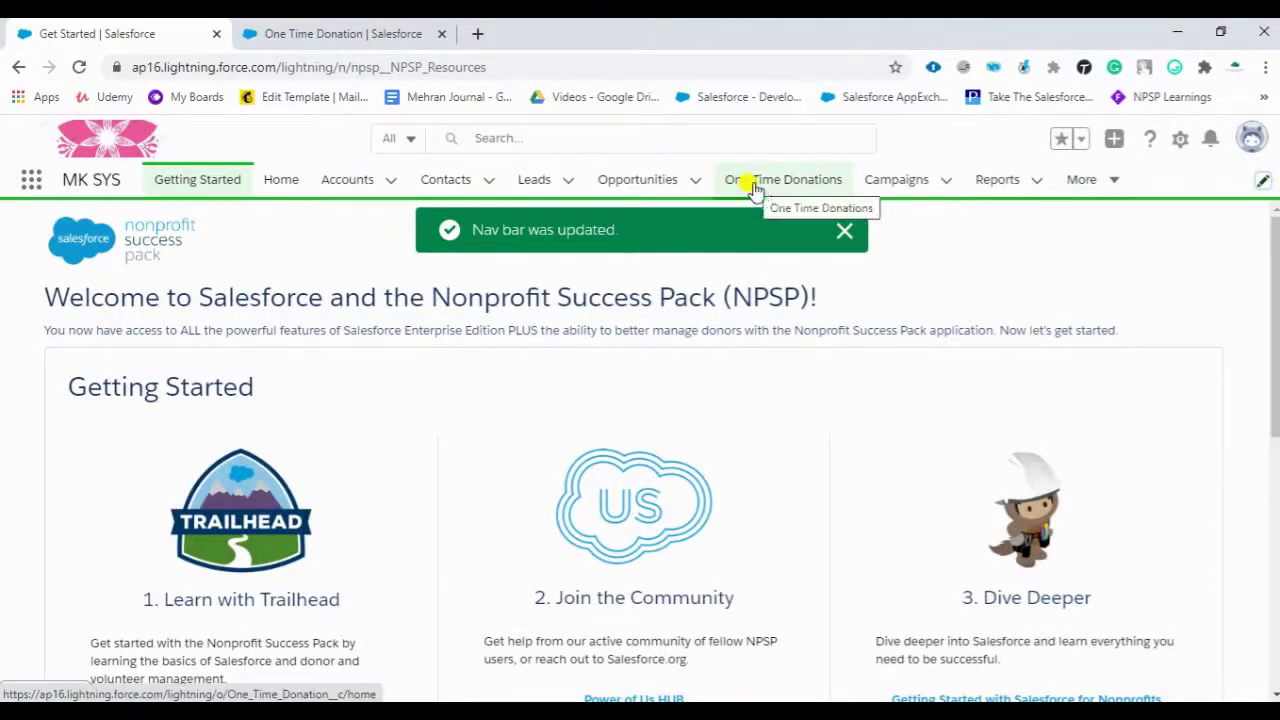
# Dismiss the confirmation, open One Time Donations, and cancel a New record form.
pyautogui.click(842, 228)
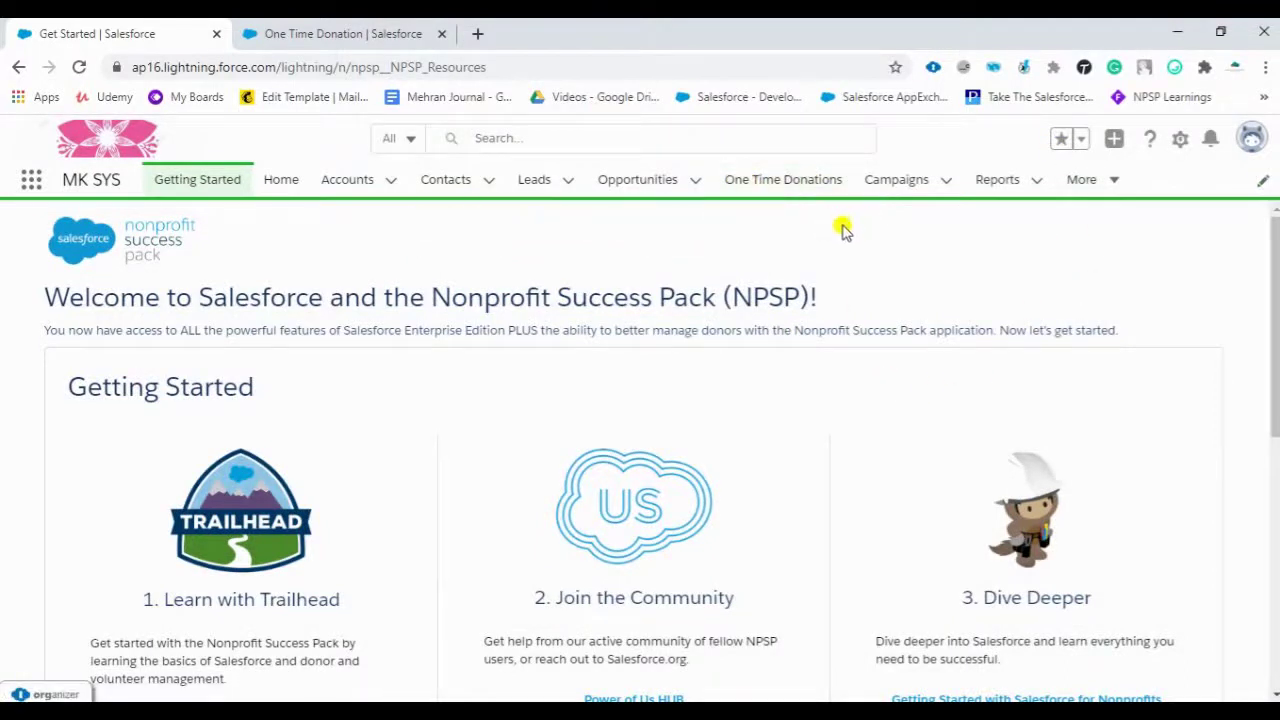
pyautogui.click(772, 187)
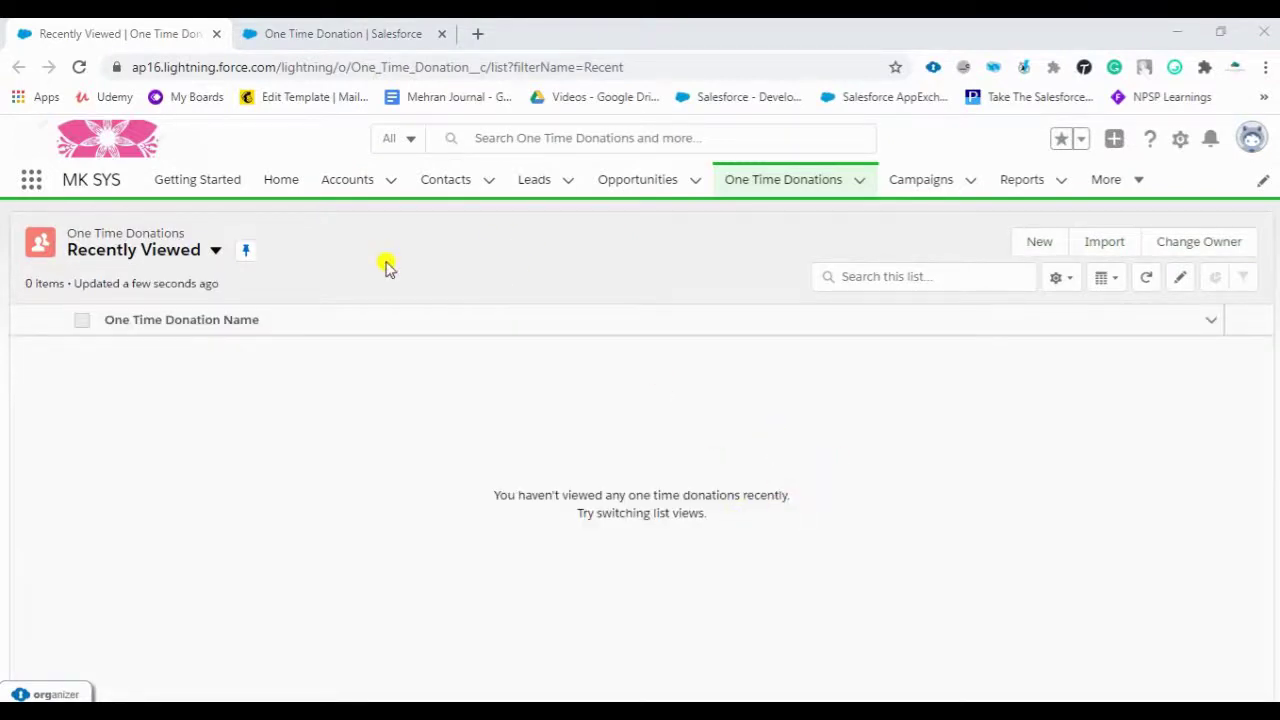
pyautogui.click(1033, 250)
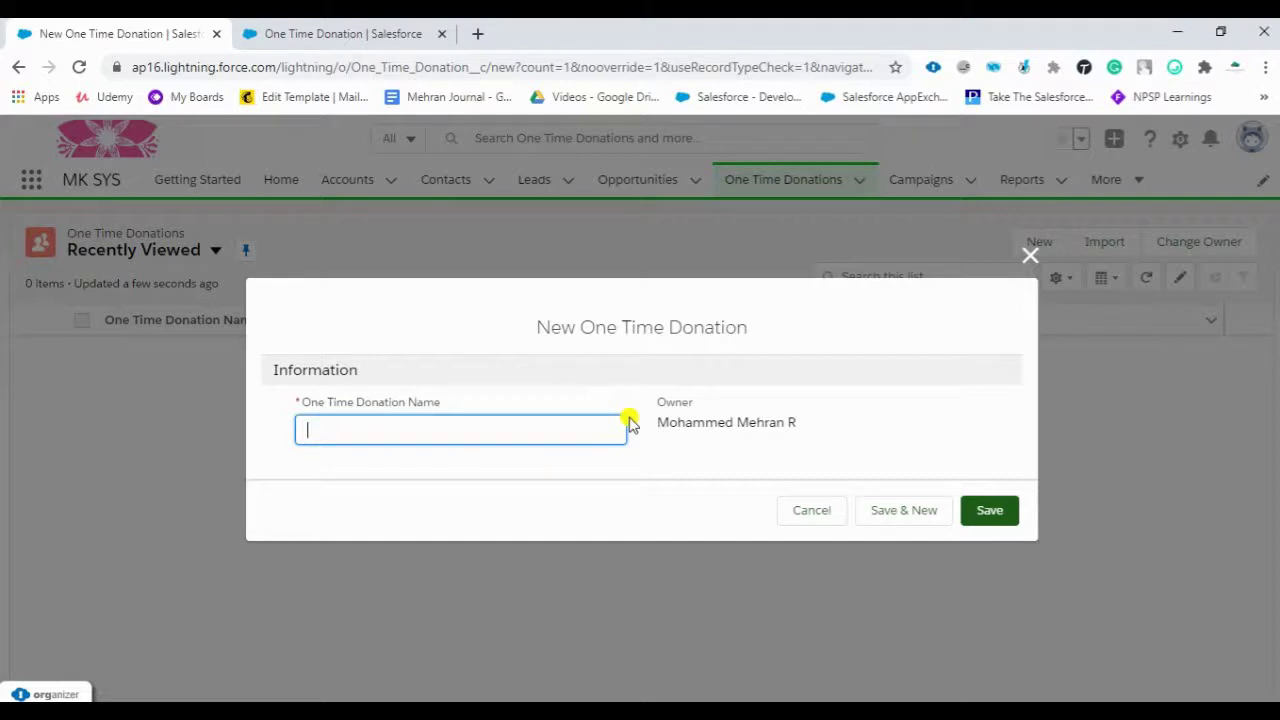
pyautogui.click(1031, 256)
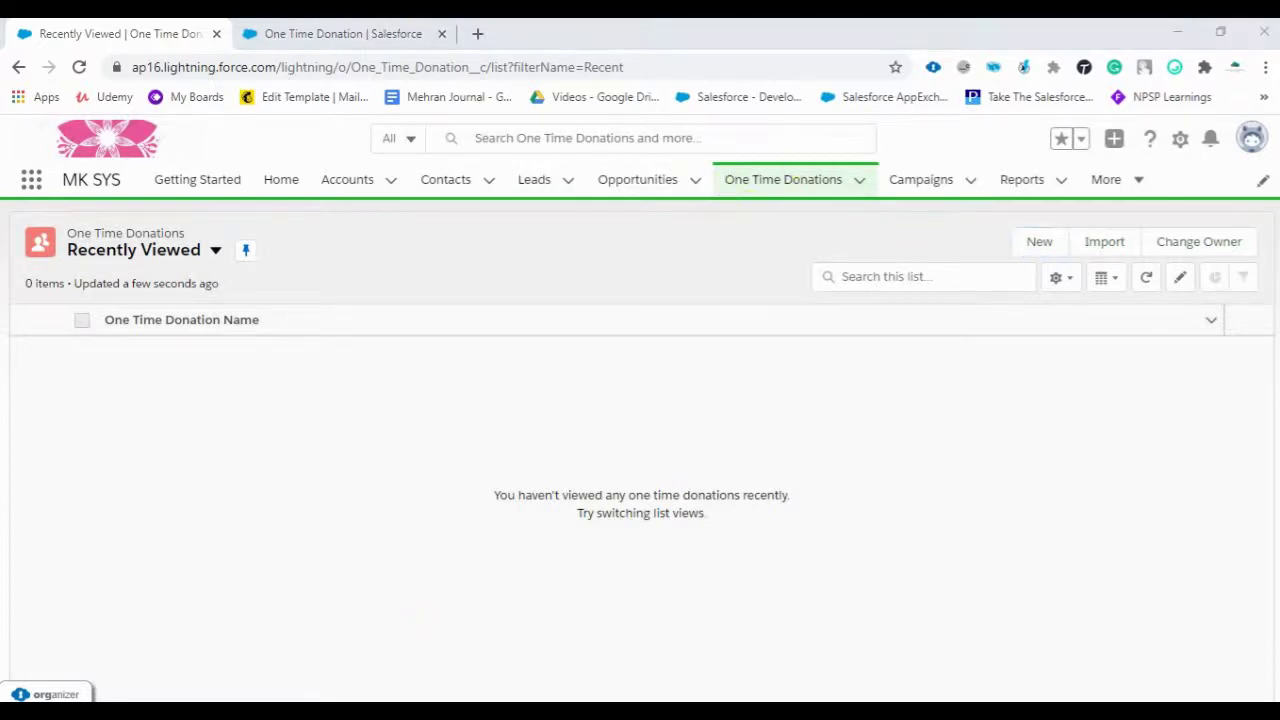
pyautogui.click(298, 28)
pyautogui.hotkey('ctrl', 'shift', 'Tab')
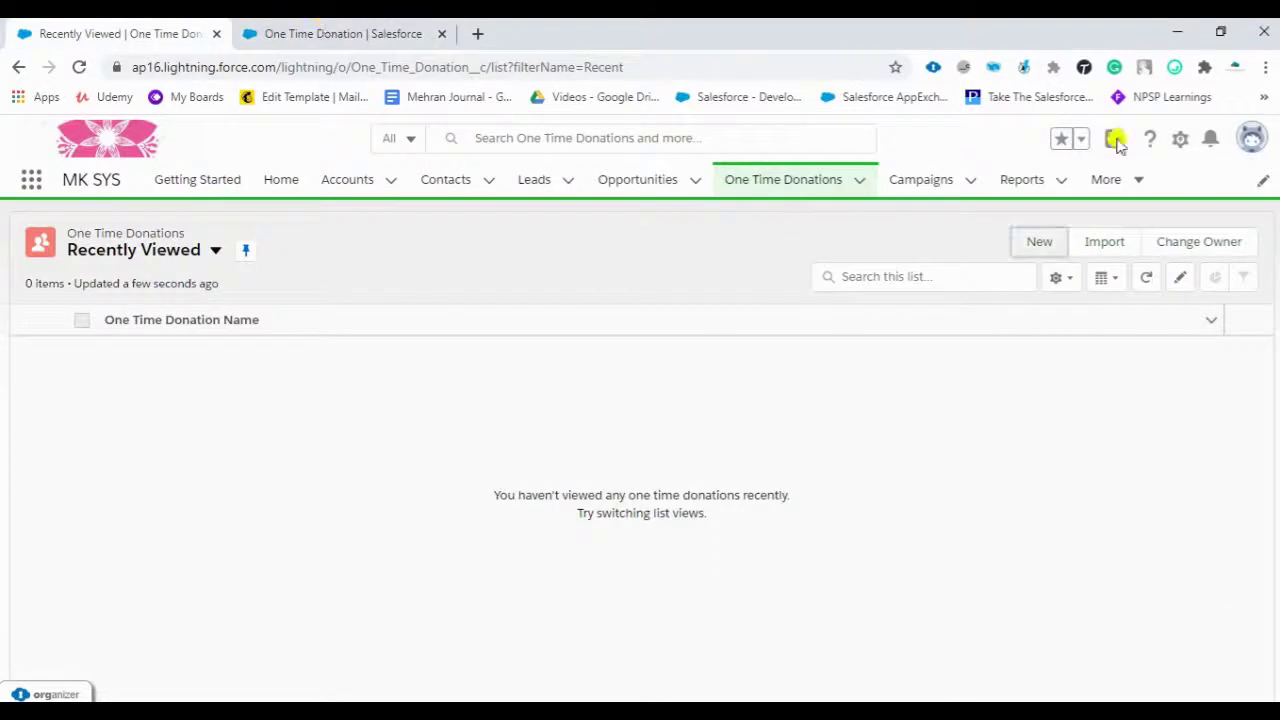
# Find One Time Donation in Object Manager and open its Fields & Relationships page.
pyautogui.click(1176, 142)
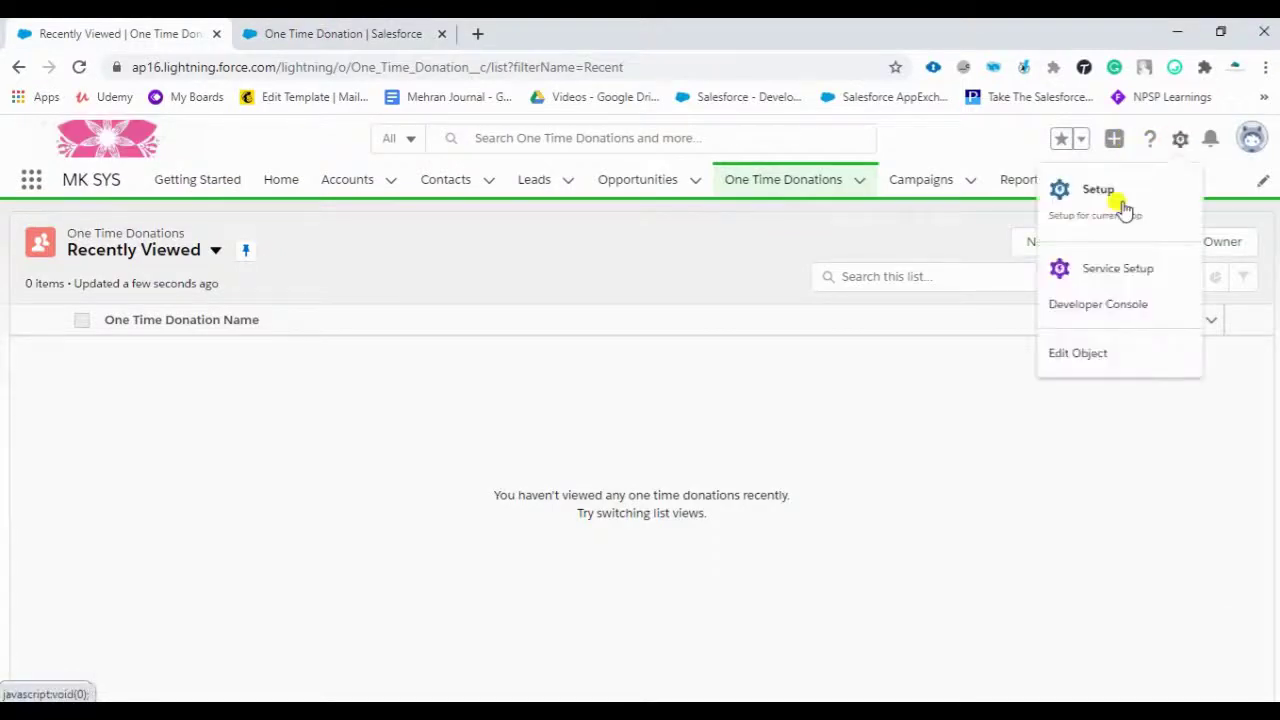
pyautogui.click(1117, 201)
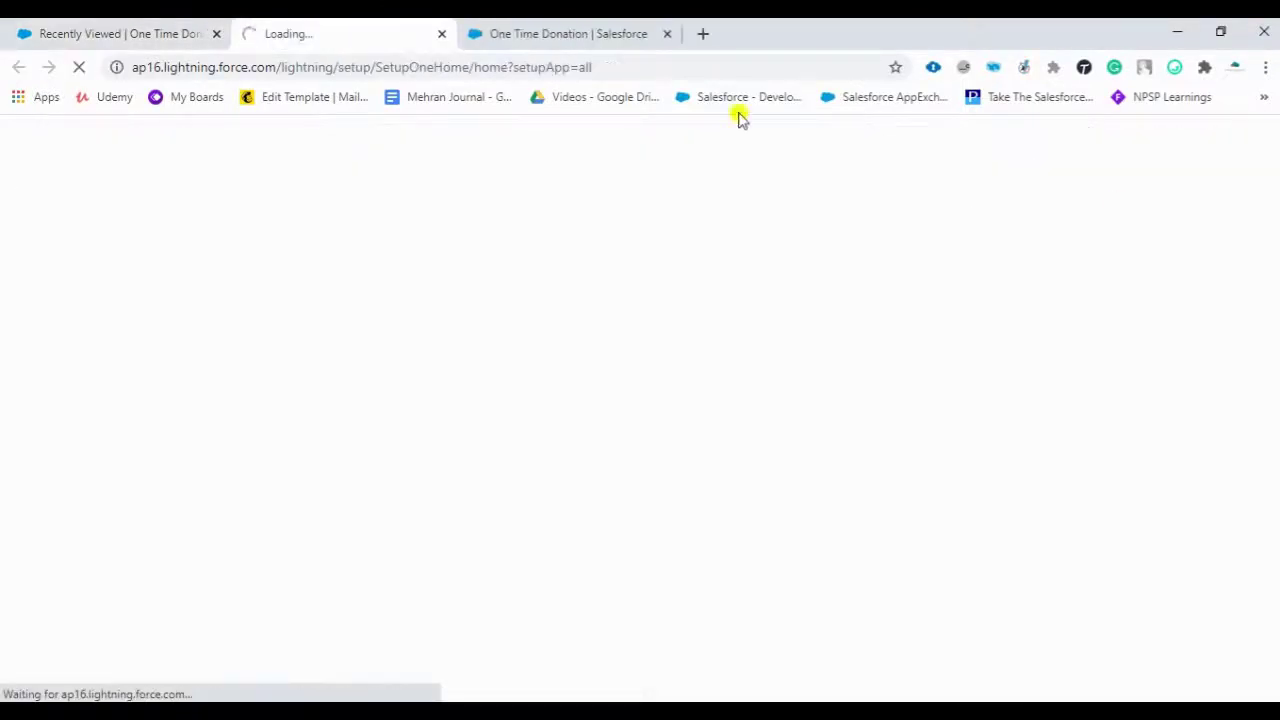
pyautogui.click(667, 34)
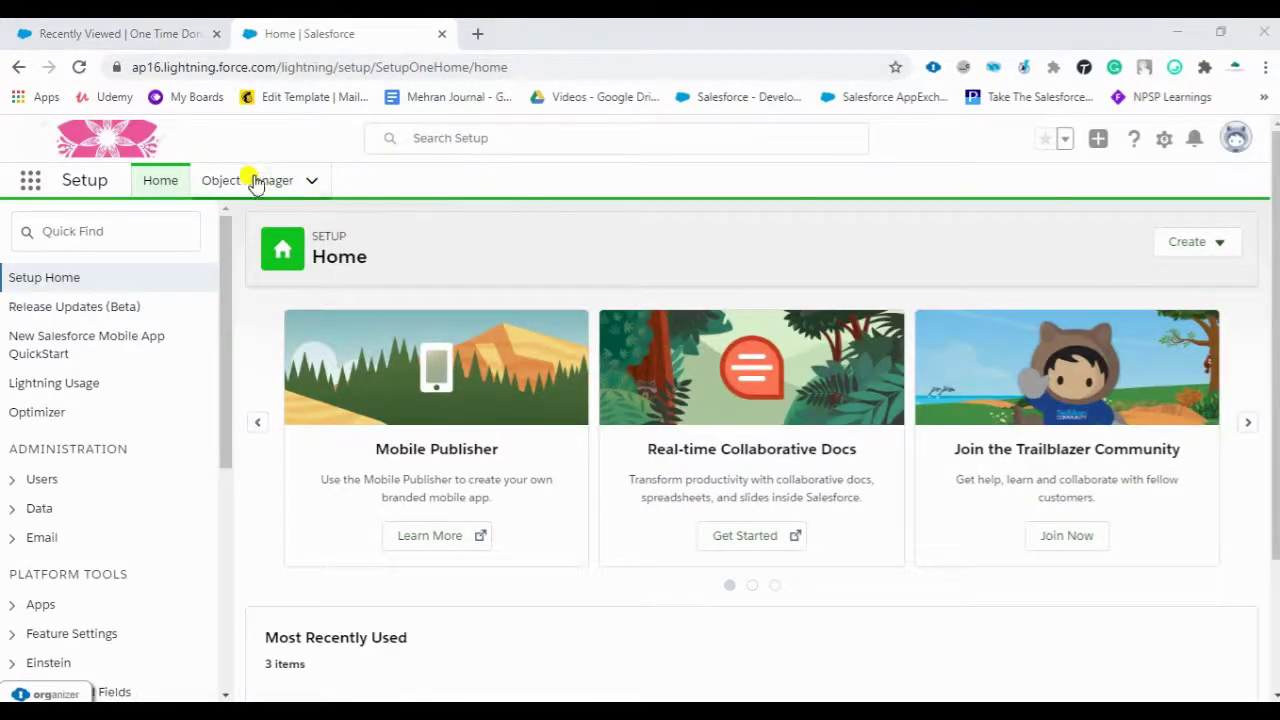
pyautogui.click(254, 184)
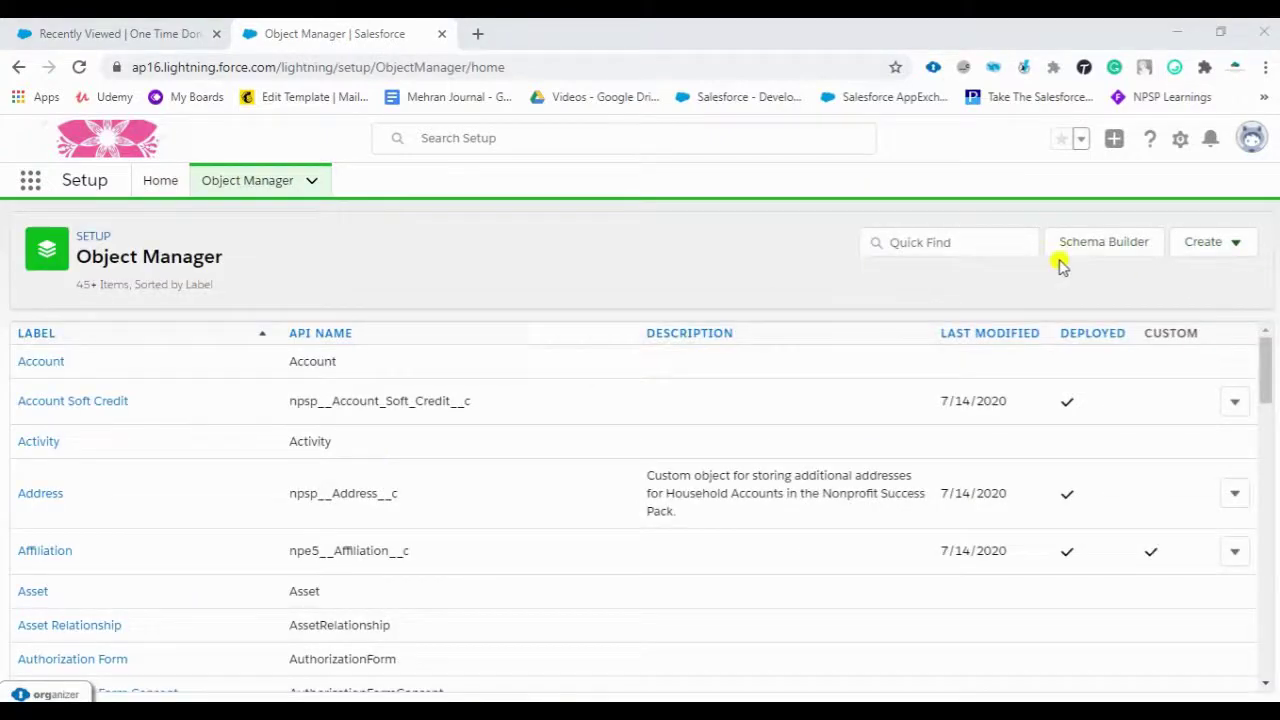
pyautogui.click(939, 243)
pyautogui.write('One Time Donation')
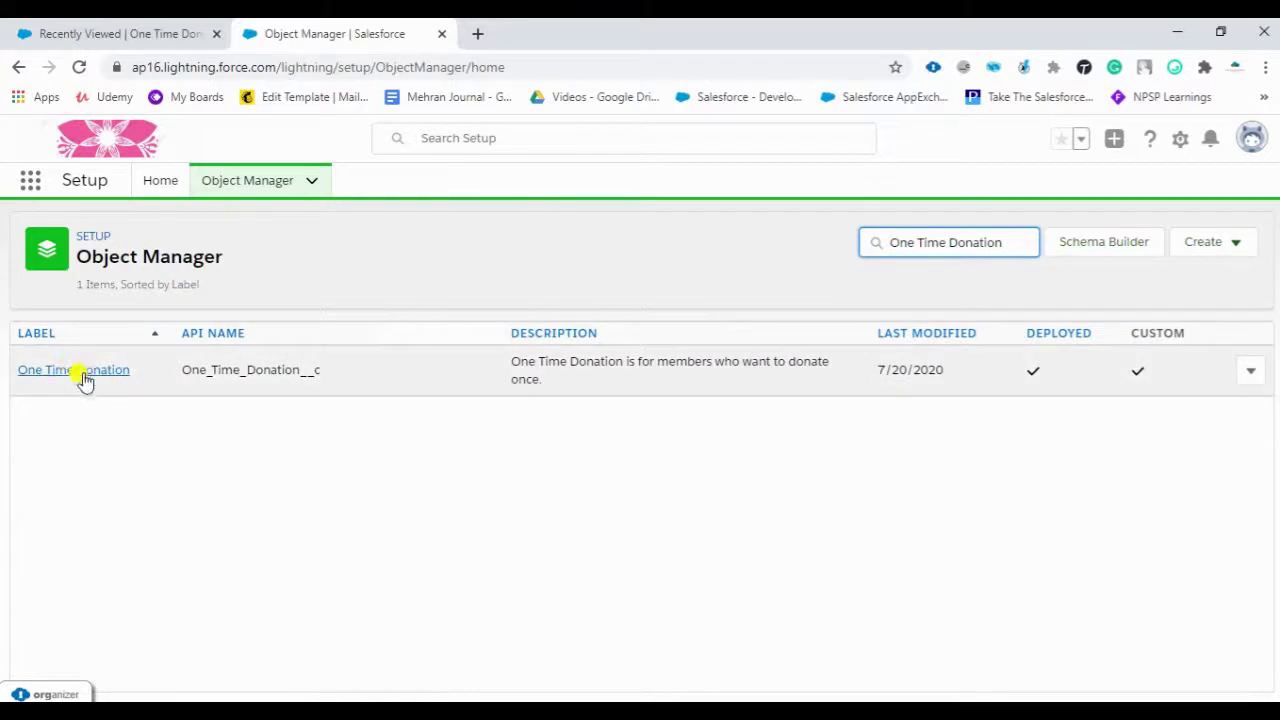
pyautogui.click(66, 373)
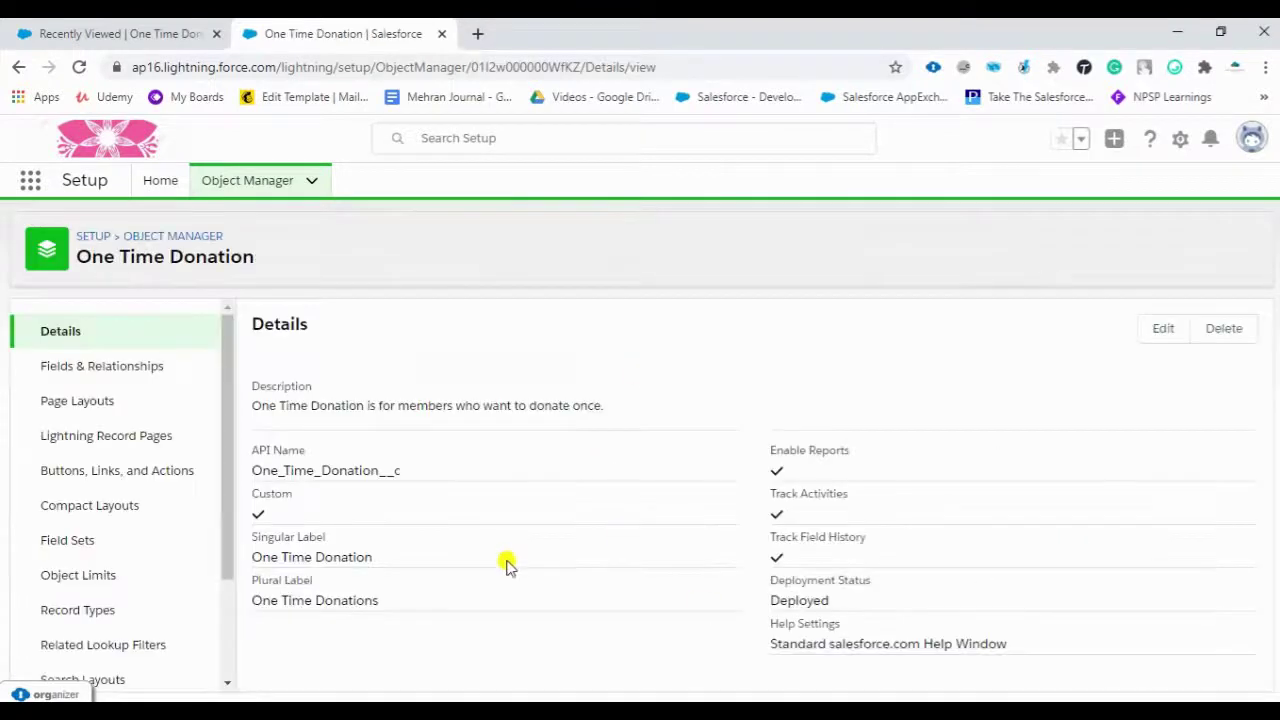
pyautogui.click(138, 366)
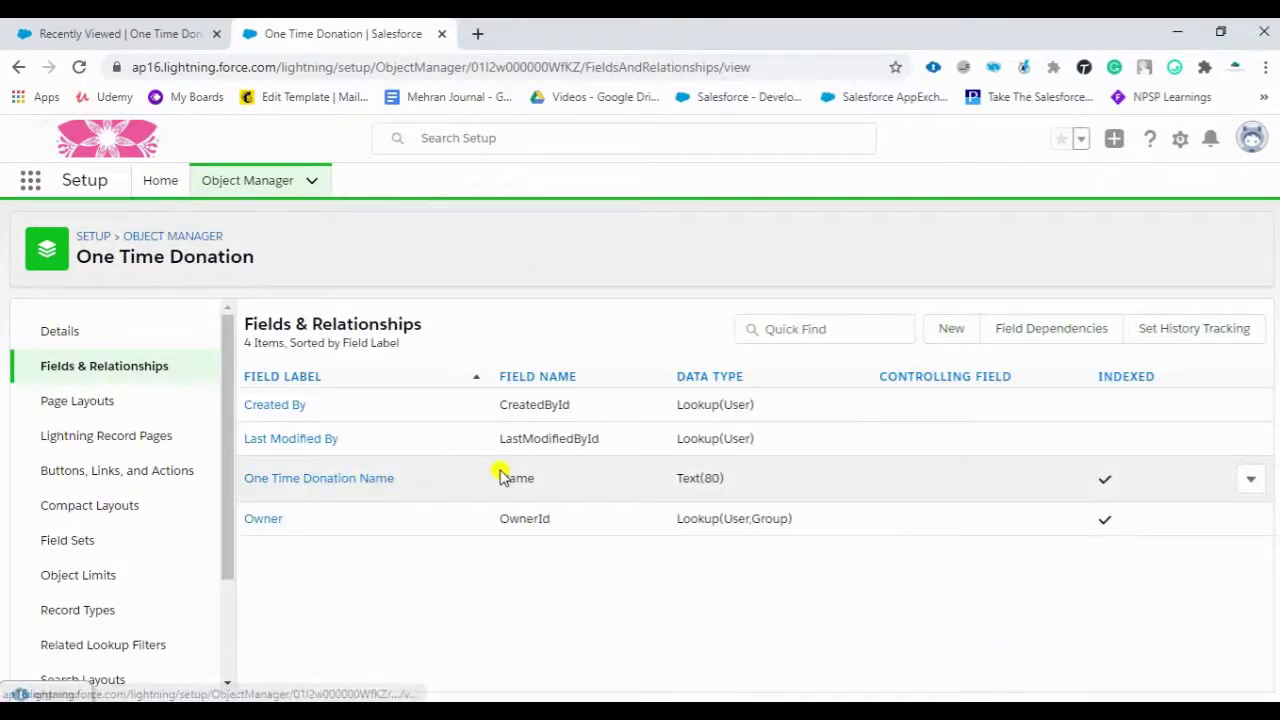
# Check the New donation form on the records tab, then return to the setup tab.
pyautogui.click(165, 40)
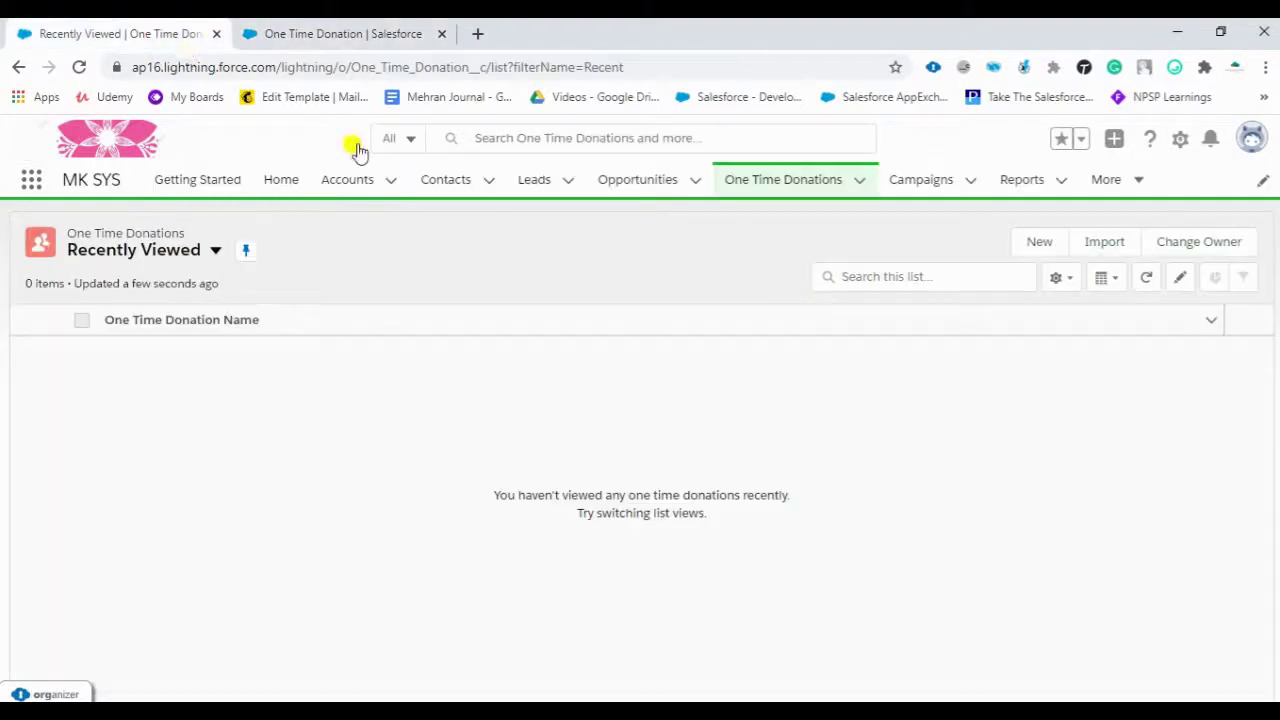
pyautogui.click(1057, 249)
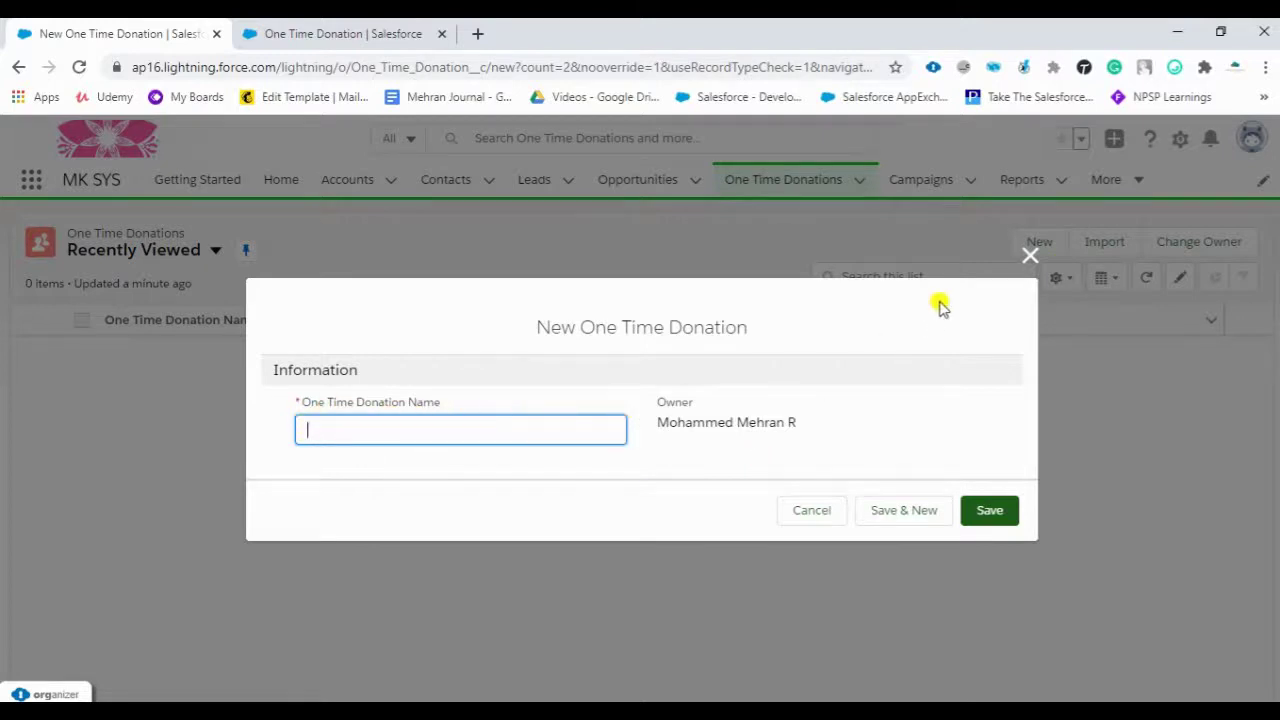
pyautogui.click(1031, 256)
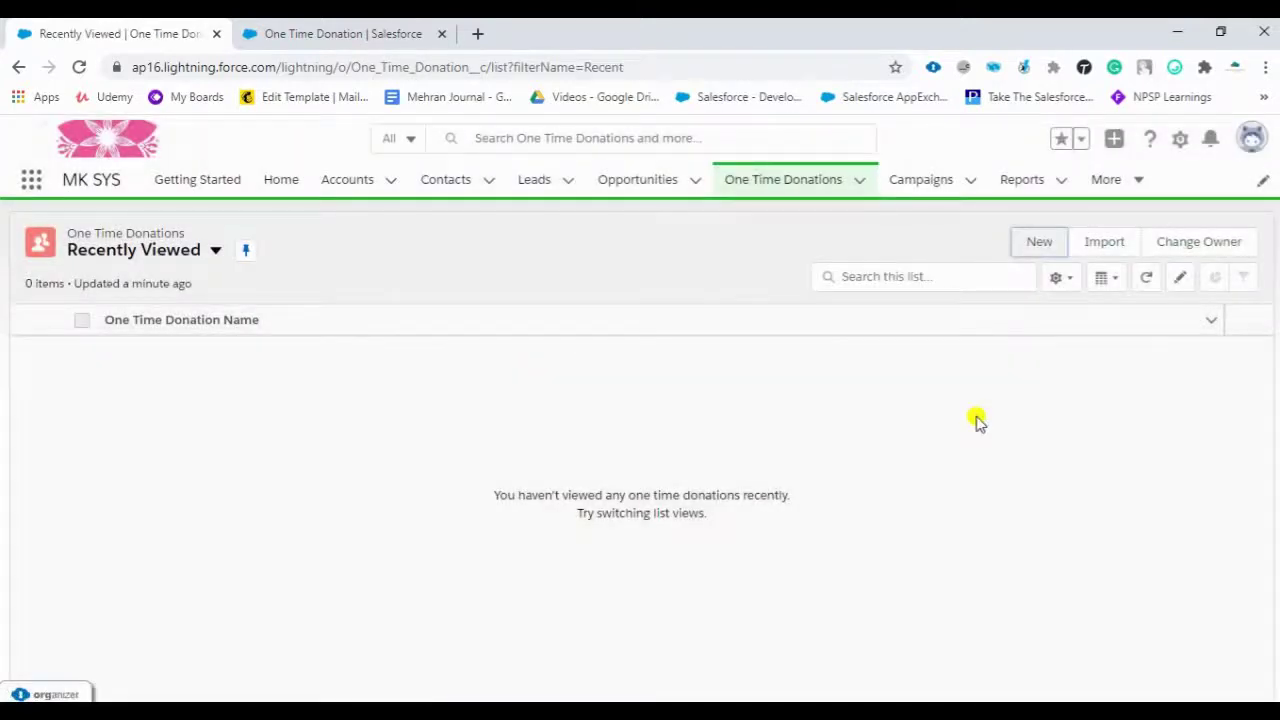
pyautogui.click(285, 24)
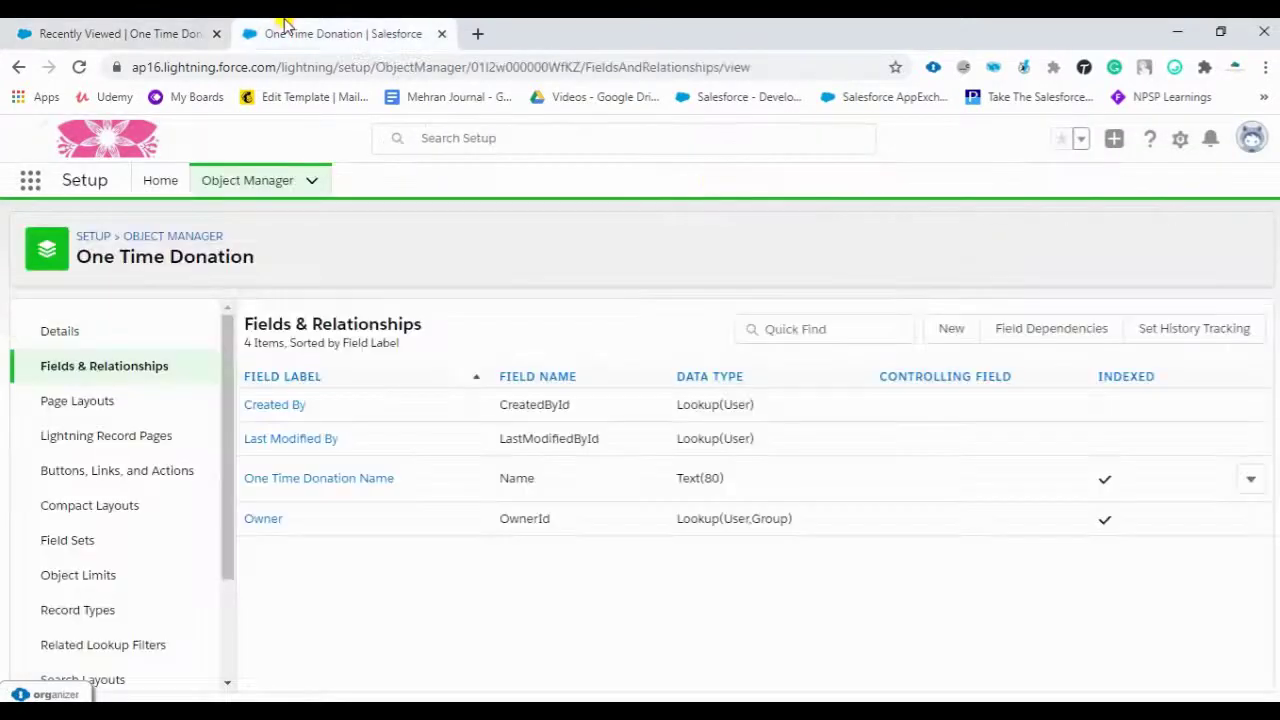
# Start a Text custom field on One Time Donation and label it Amount.
pyautogui.click(948, 340)
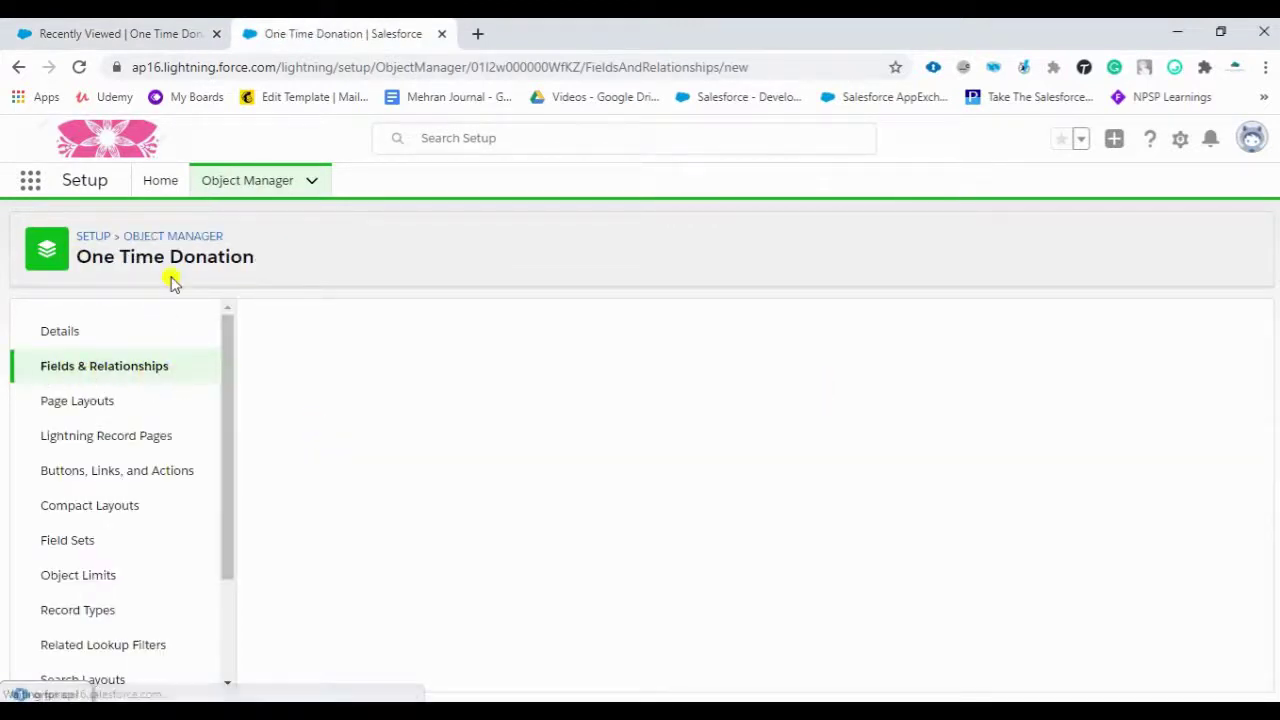
pyautogui.scroll(-4, 503, 535)
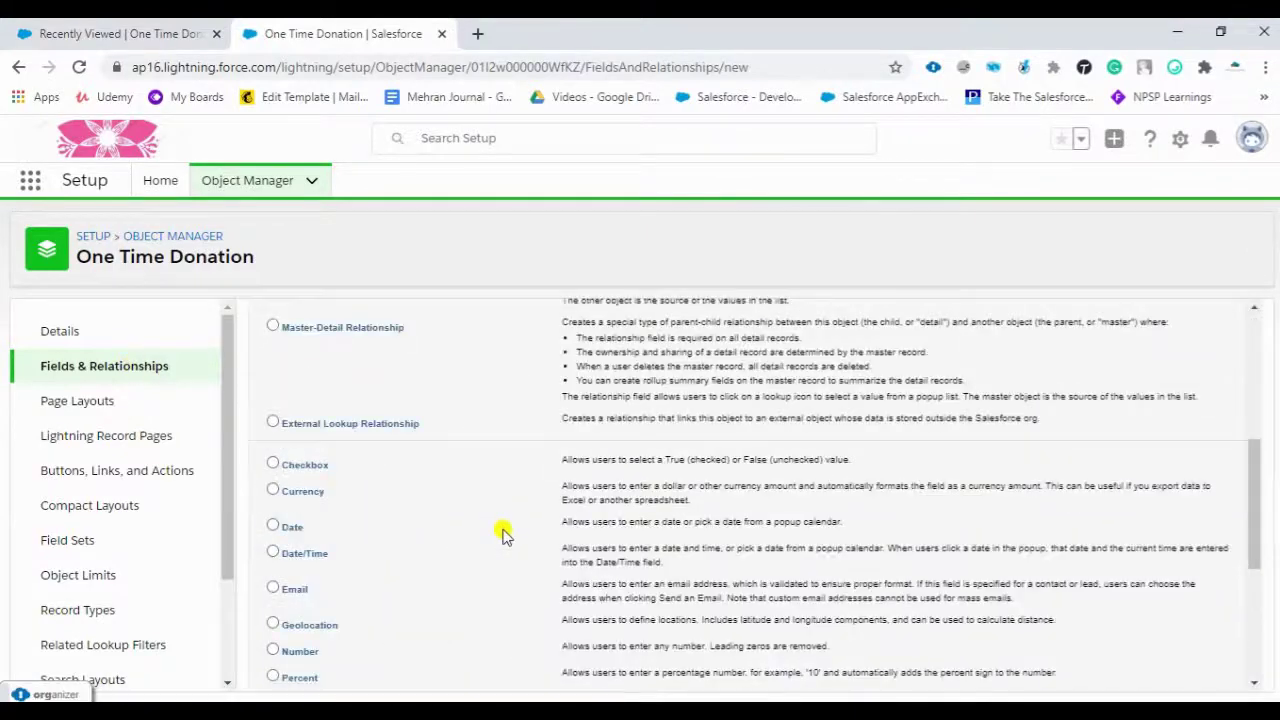
pyautogui.scroll(-4, 503, 535)
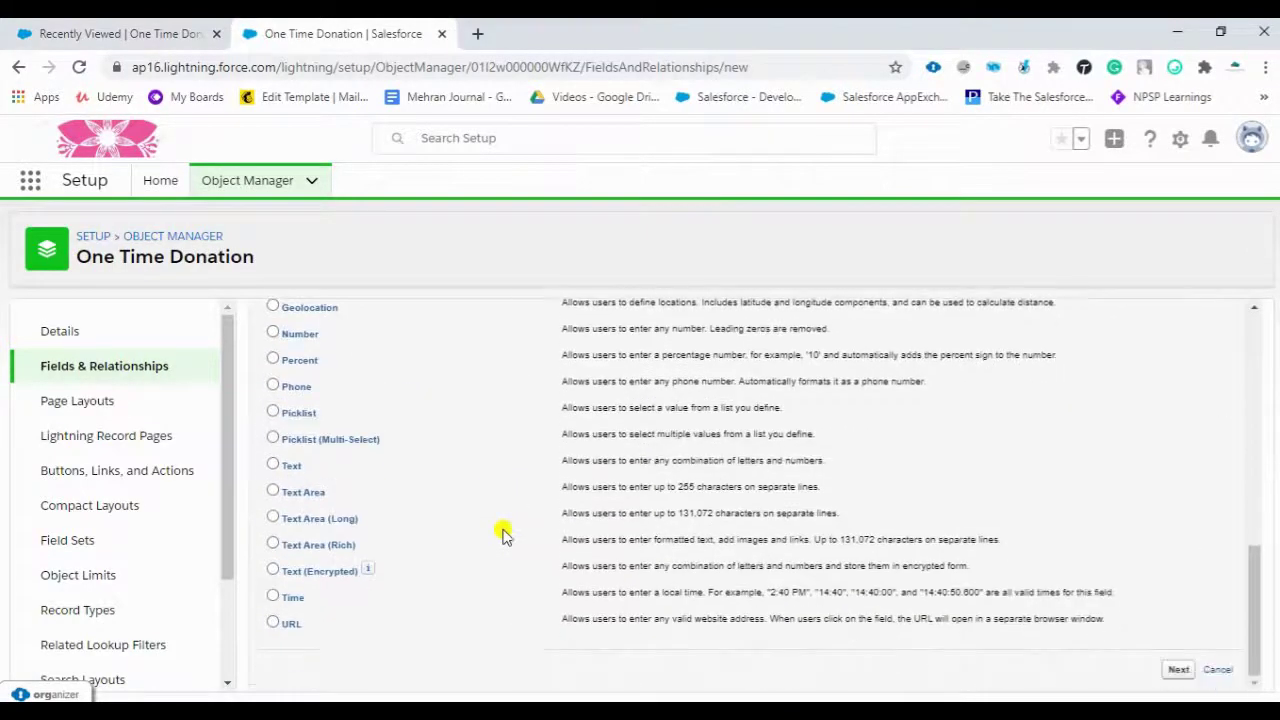
pyautogui.click(285, 459)
pyautogui.scroll(8, 980, 520)
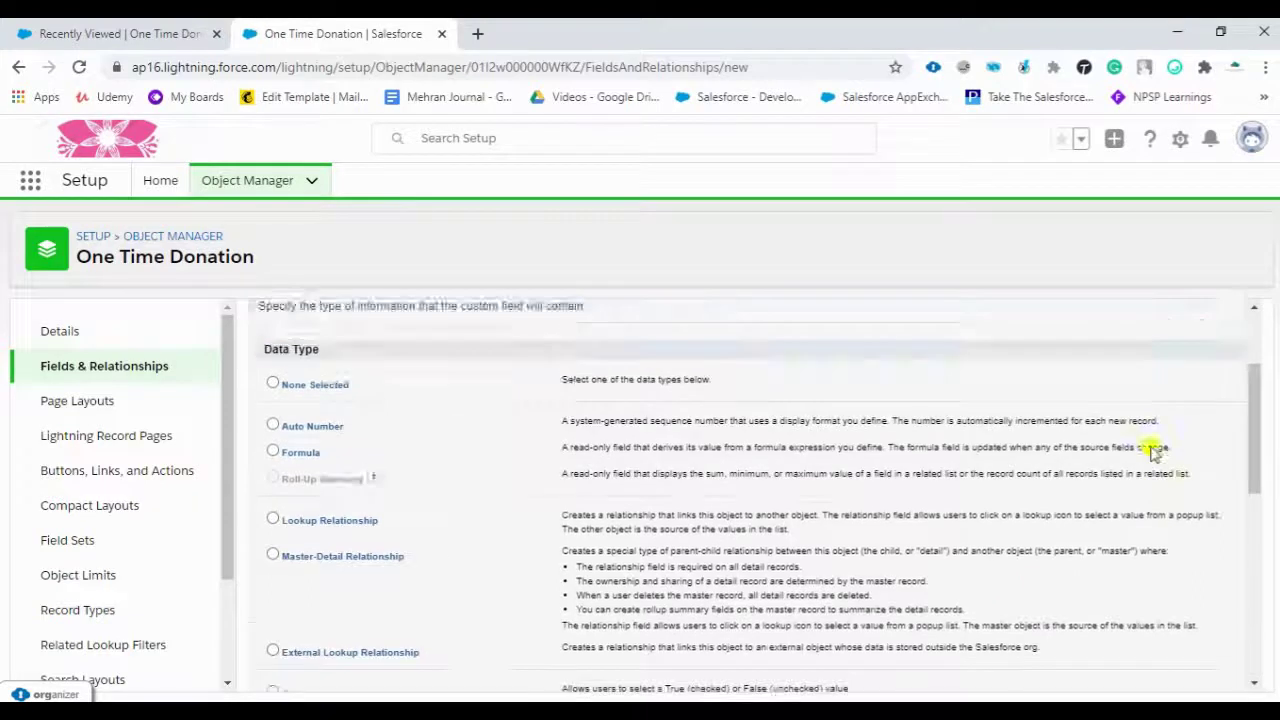
pyautogui.click(1178, 419)
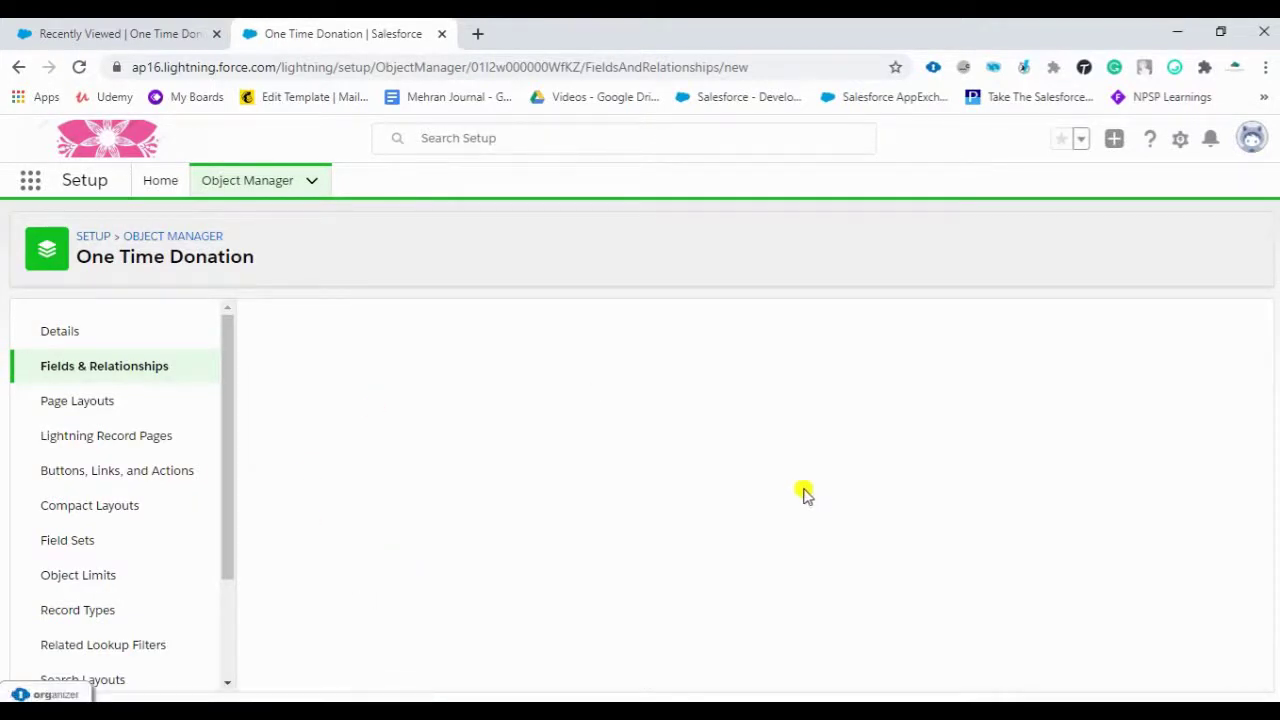
pyautogui.click(471, 452)
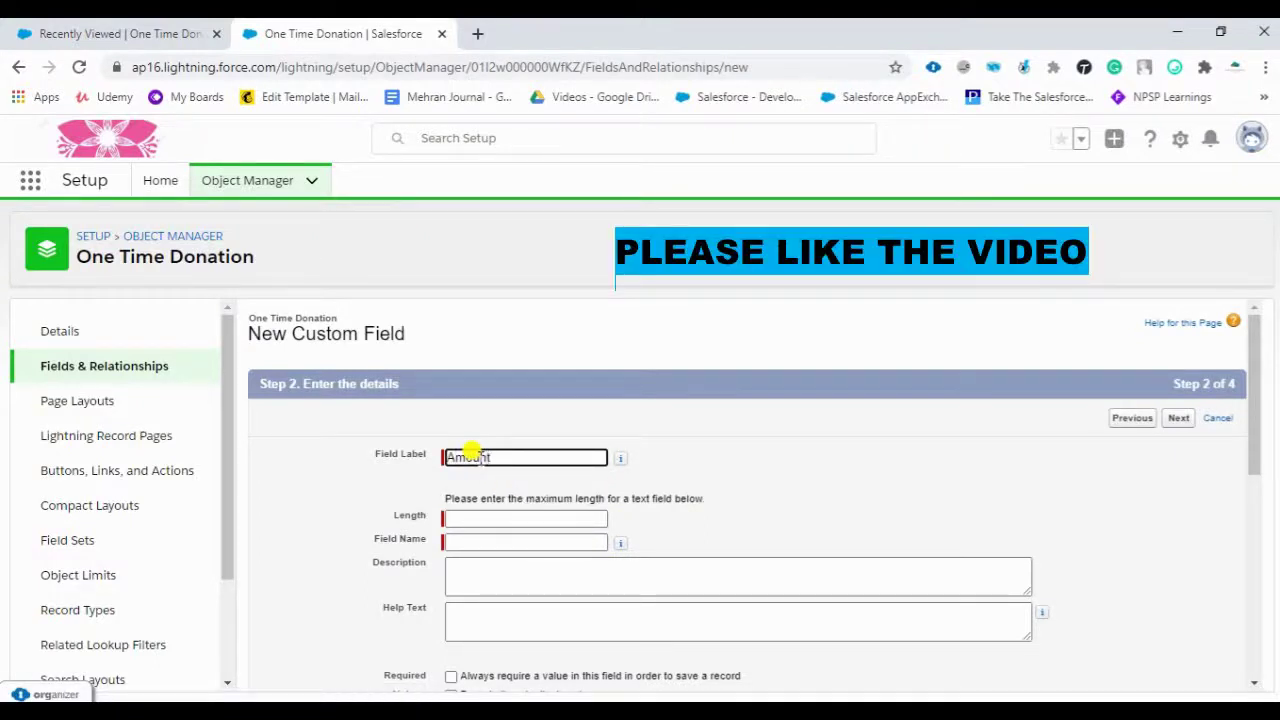
# Give the Amount field length 25, with 'Donation Amount' as both description and help text.
pyautogui.click(496, 513)
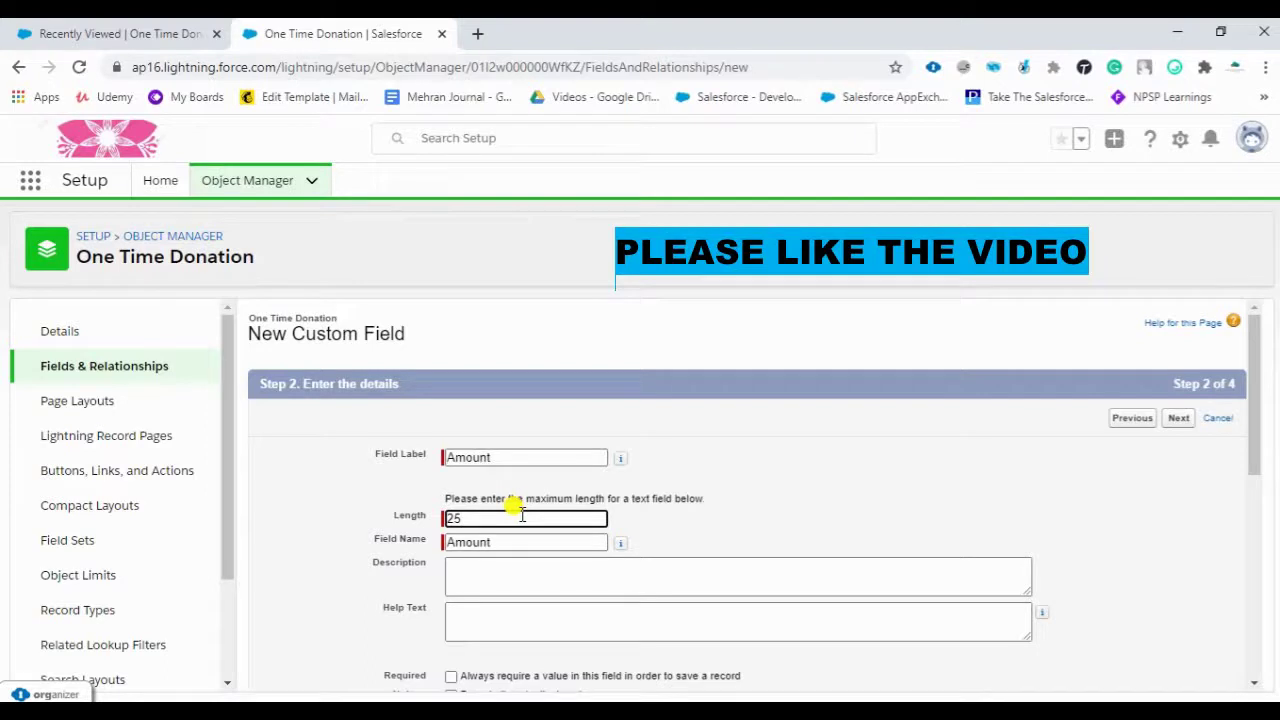
pyautogui.write('25')
pyautogui.scroll(-3, 521, 514)
pyautogui.click(645, 396)
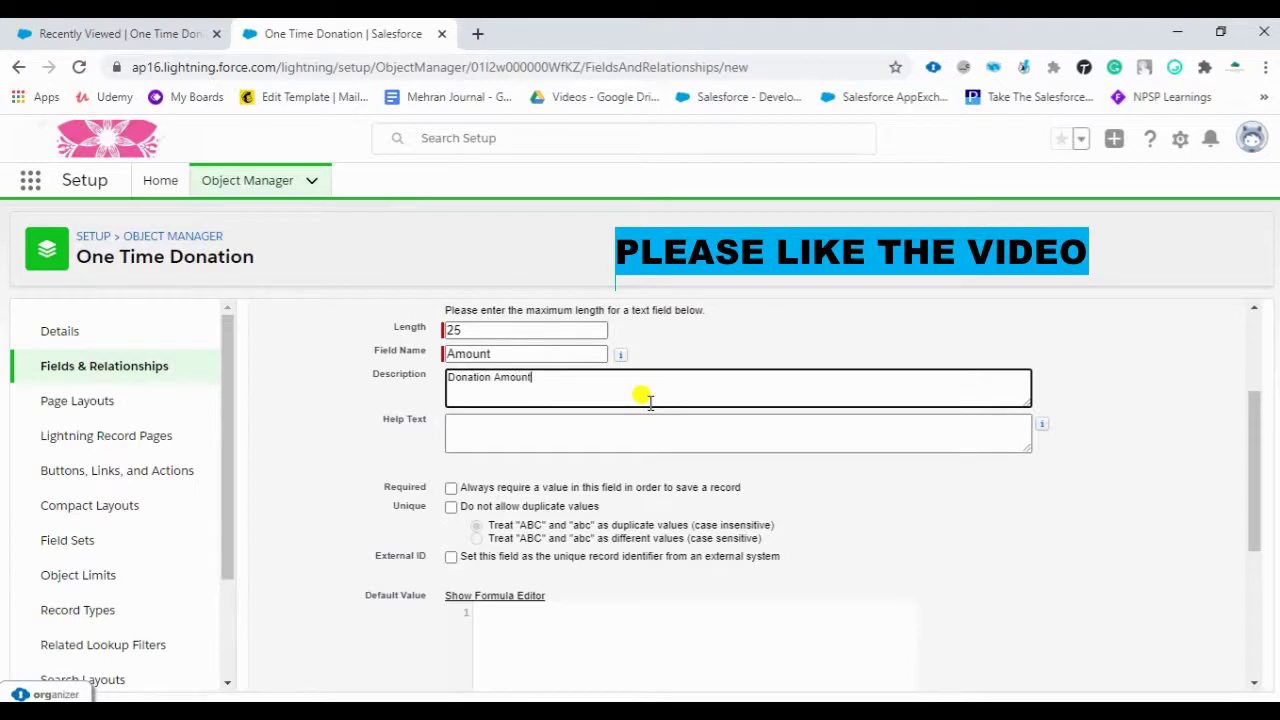
pyautogui.click(543, 434)
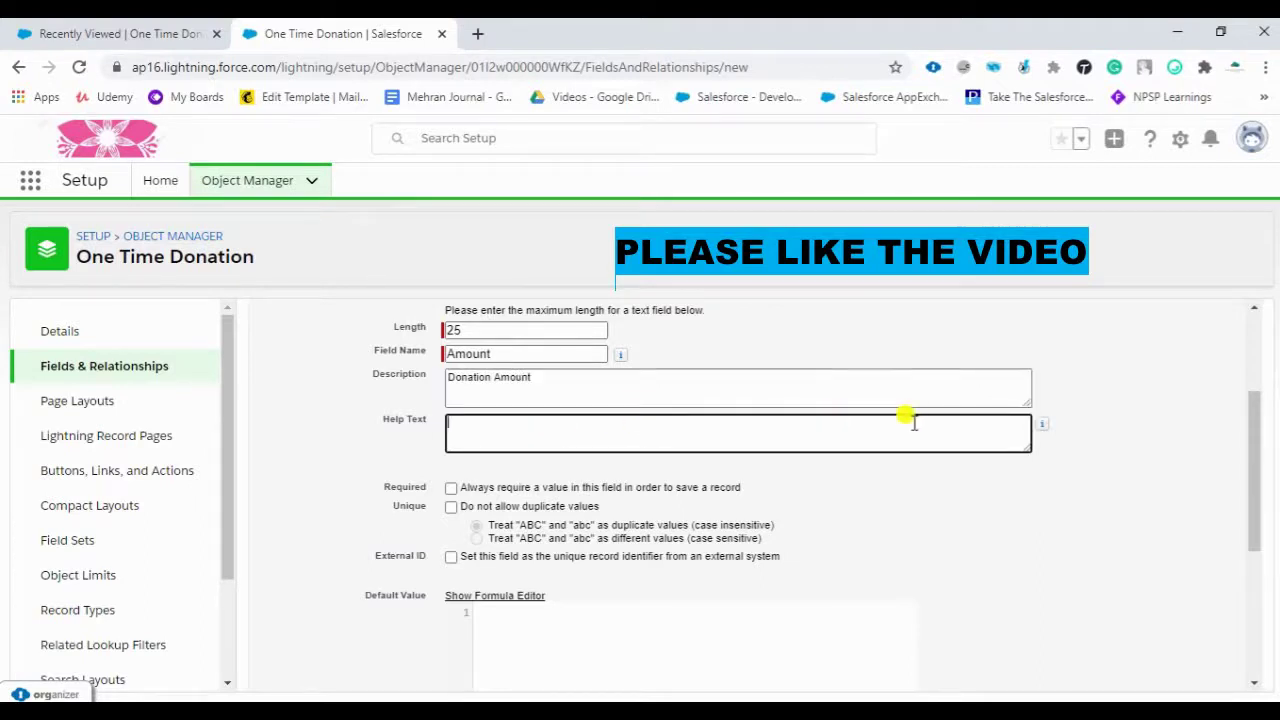
pyautogui.doubleClick(645, 377)
pyautogui.click(603, 420)
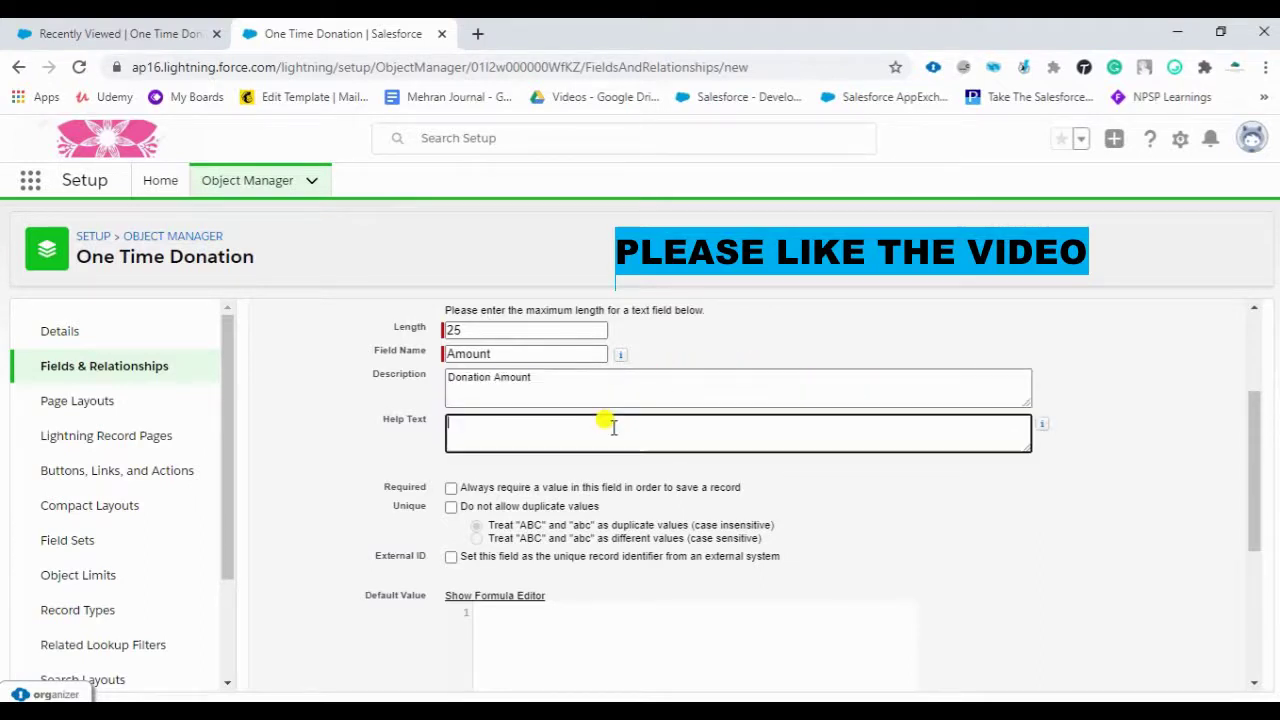
pyautogui.write('Donation Amount')
# Mark the Amount field as required and advance to field-level security.
pyautogui.scroll(-1, 612, 423)
pyautogui.scroll(1, 612, 423)
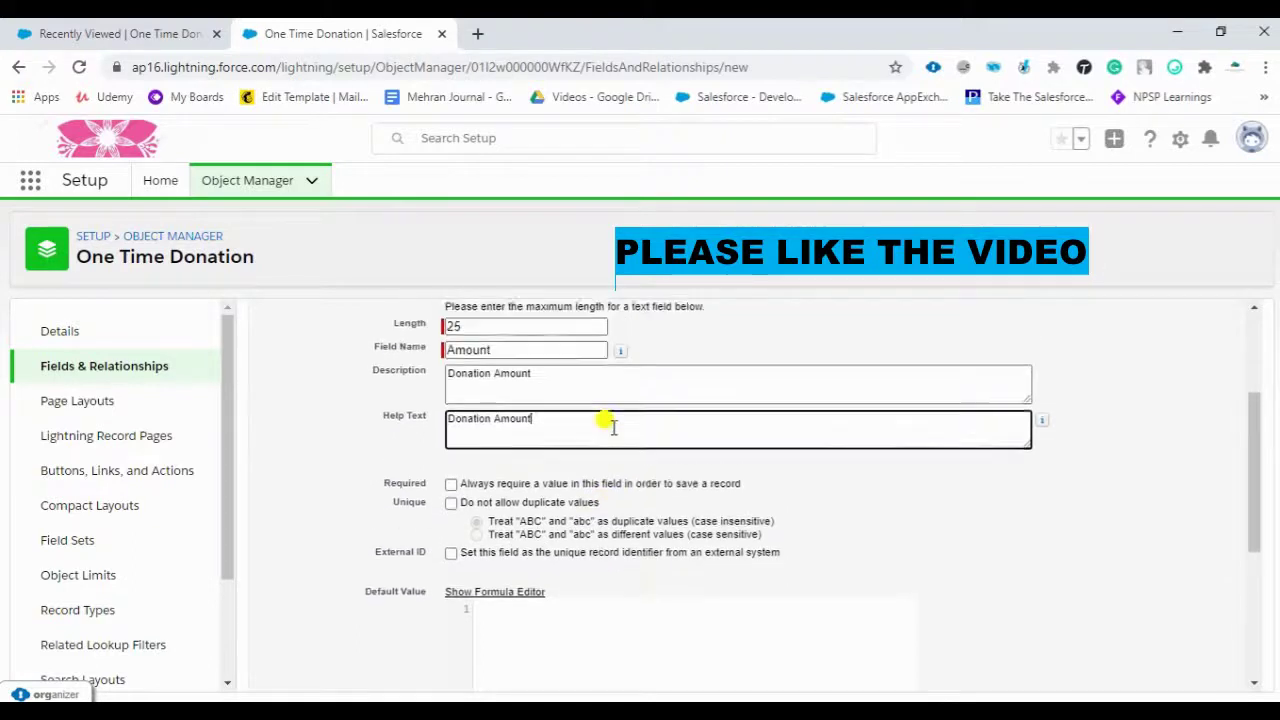
pyautogui.moveTo(1040, 437)
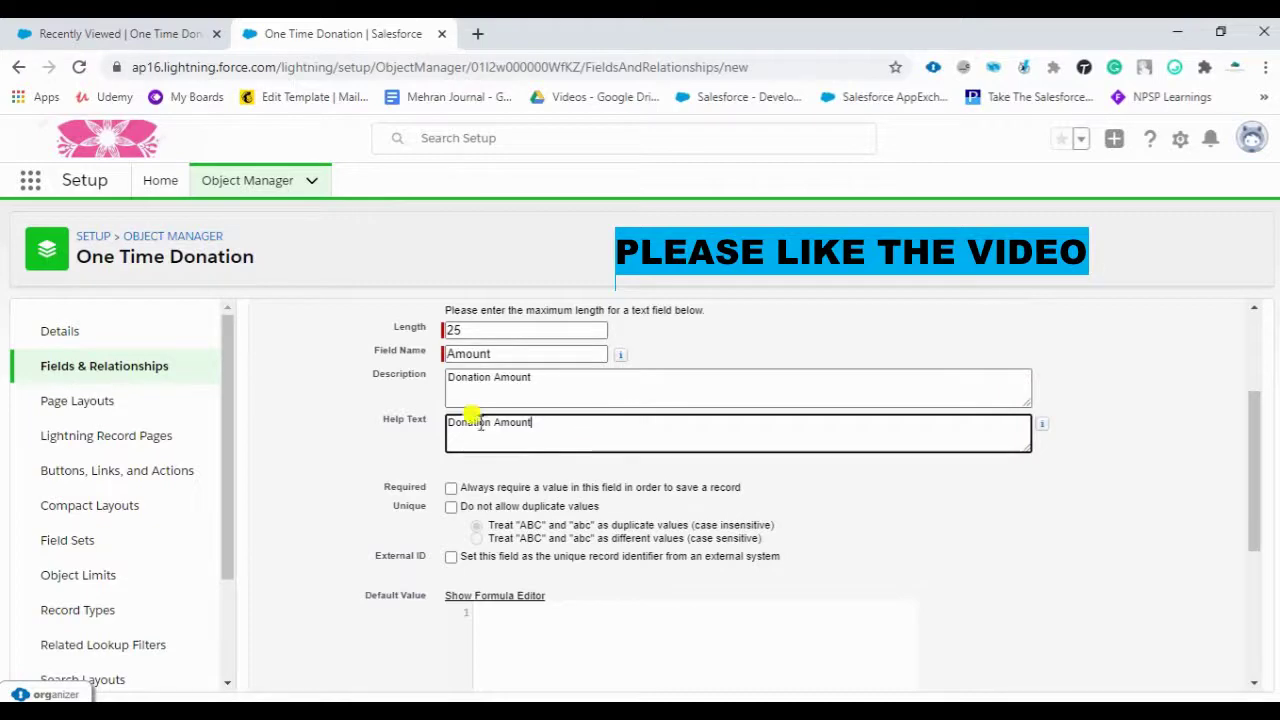
pyautogui.scroll(-1, 727, 523)
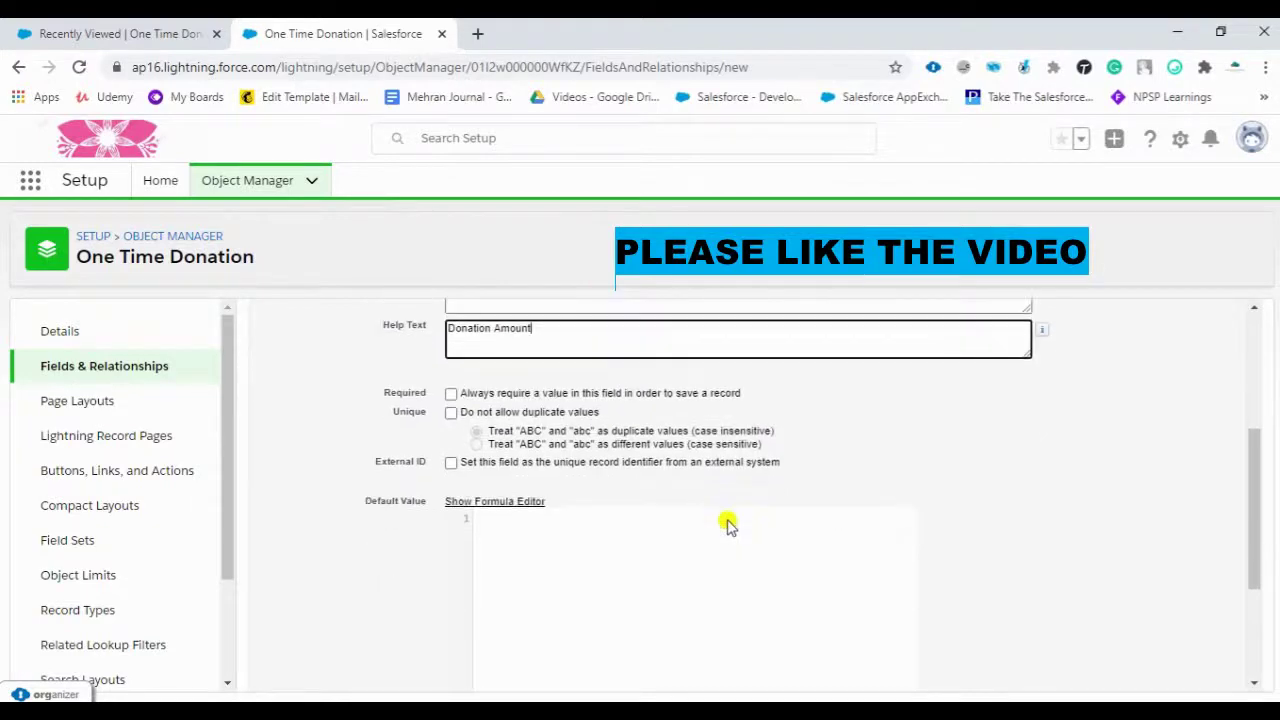
pyautogui.scroll(3, 727, 523)
pyautogui.scroll(-2, 727, 523)
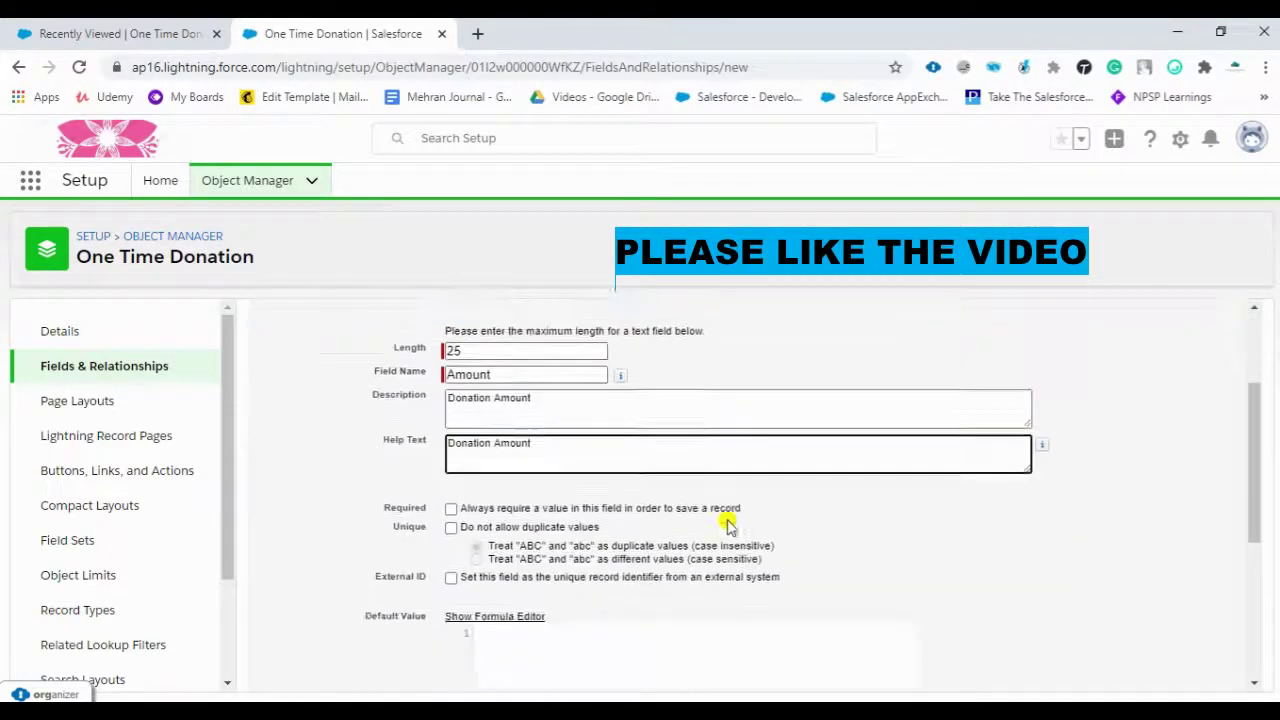
pyautogui.scroll(2, 727, 523)
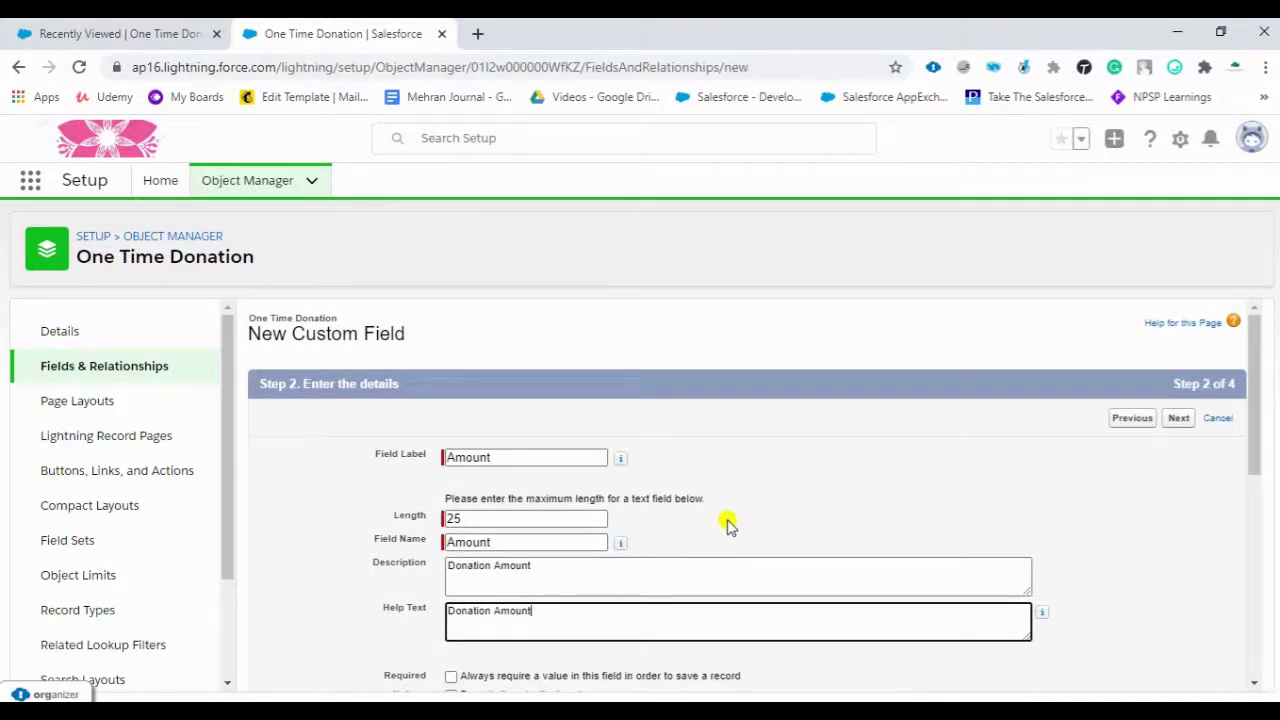
pyautogui.scroll(-1, 727, 523)
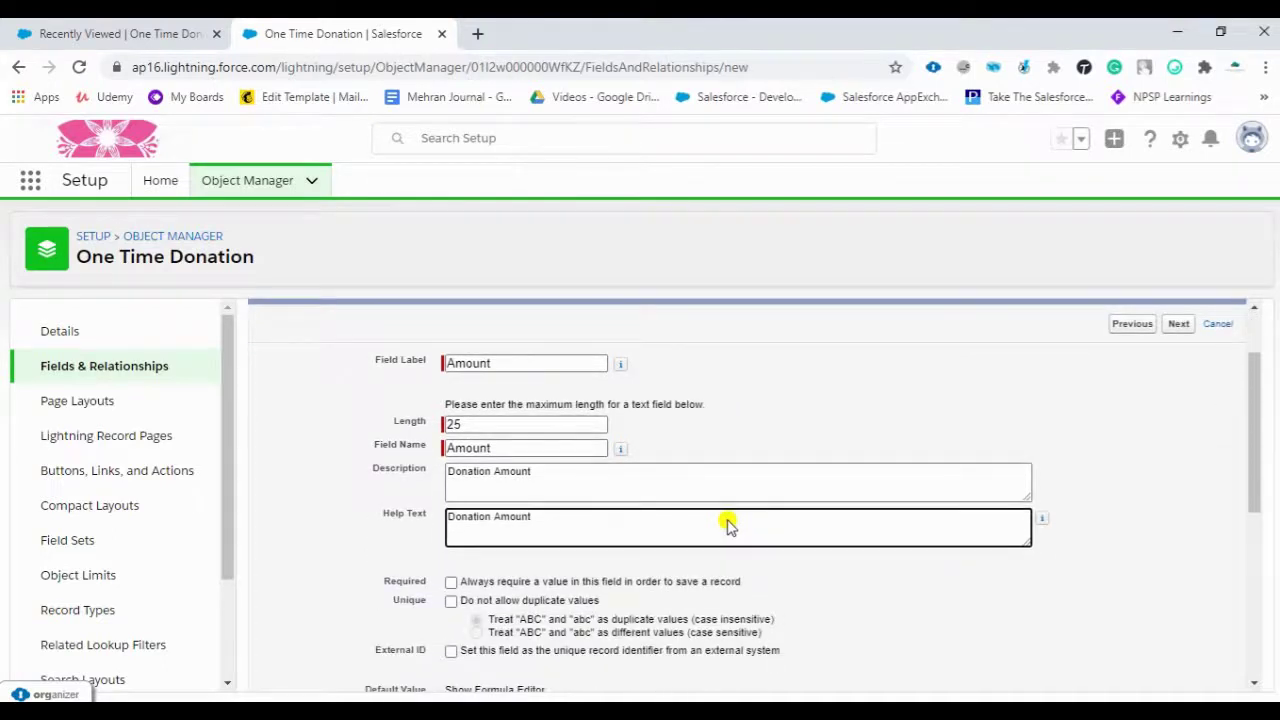
pyautogui.scroll(-1, 727, 523)
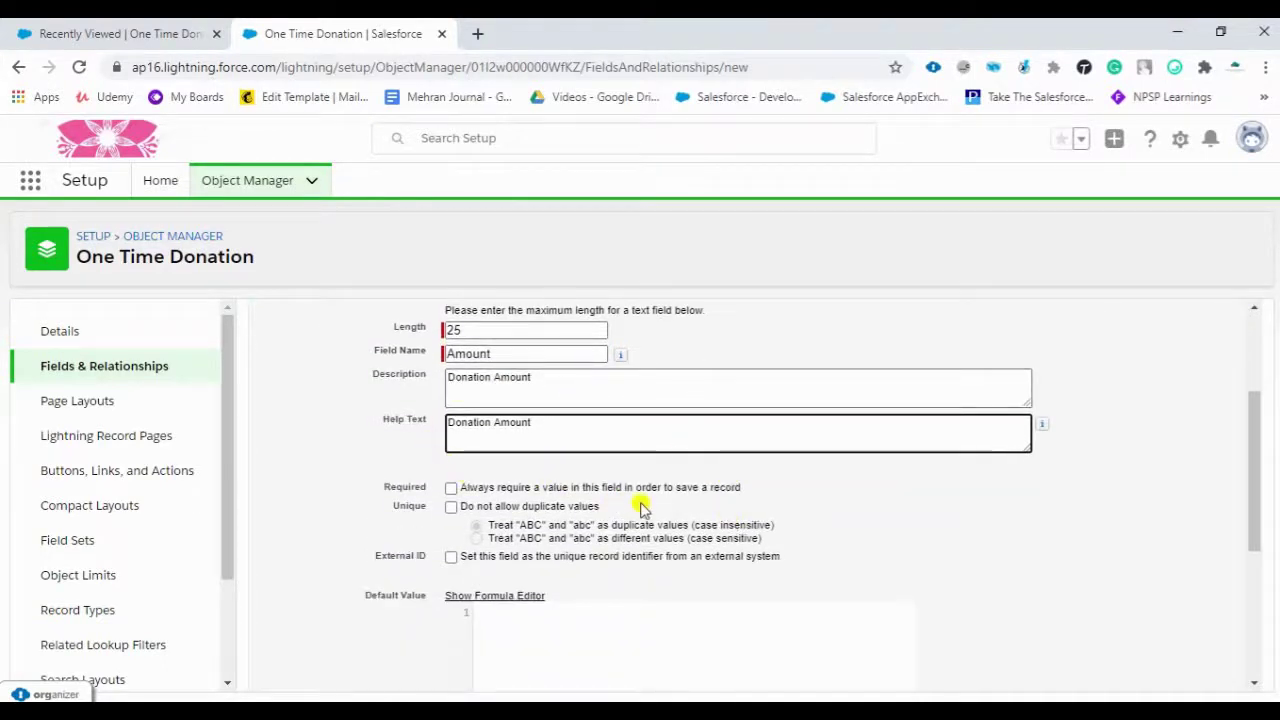
pyautogui.click(452, 489)
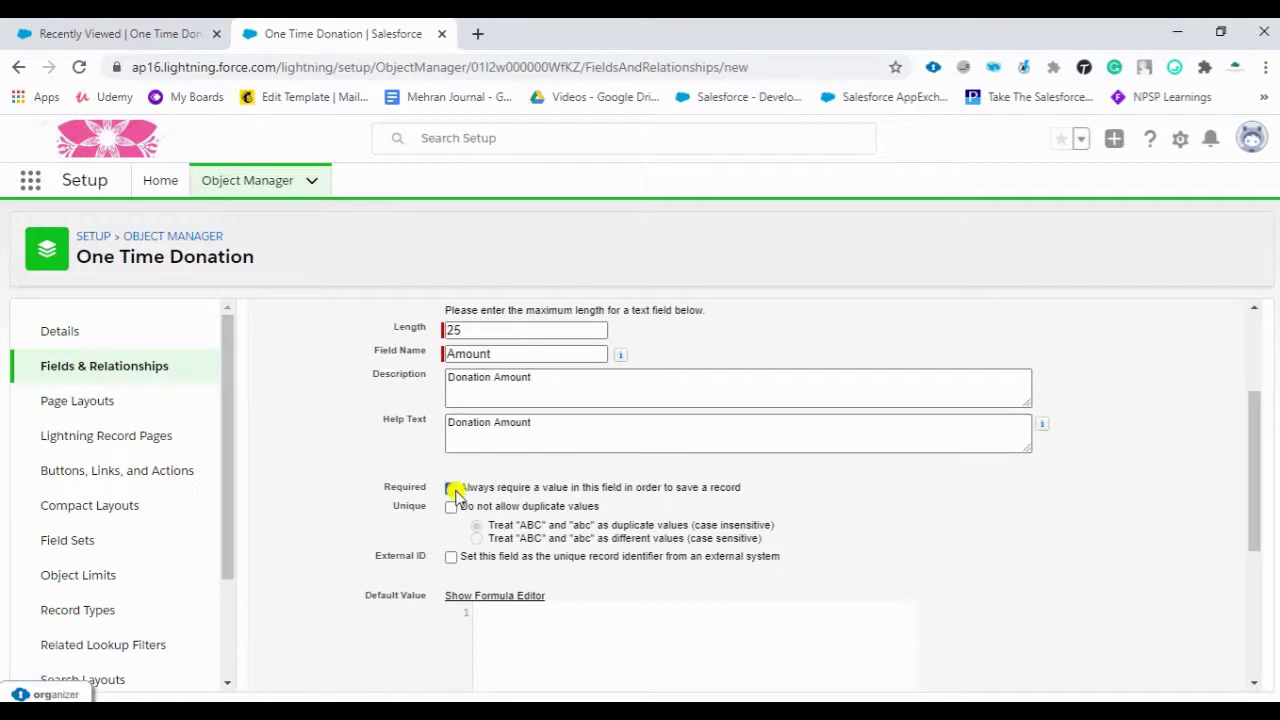
pyautogui.scroll(2, 651, 463)
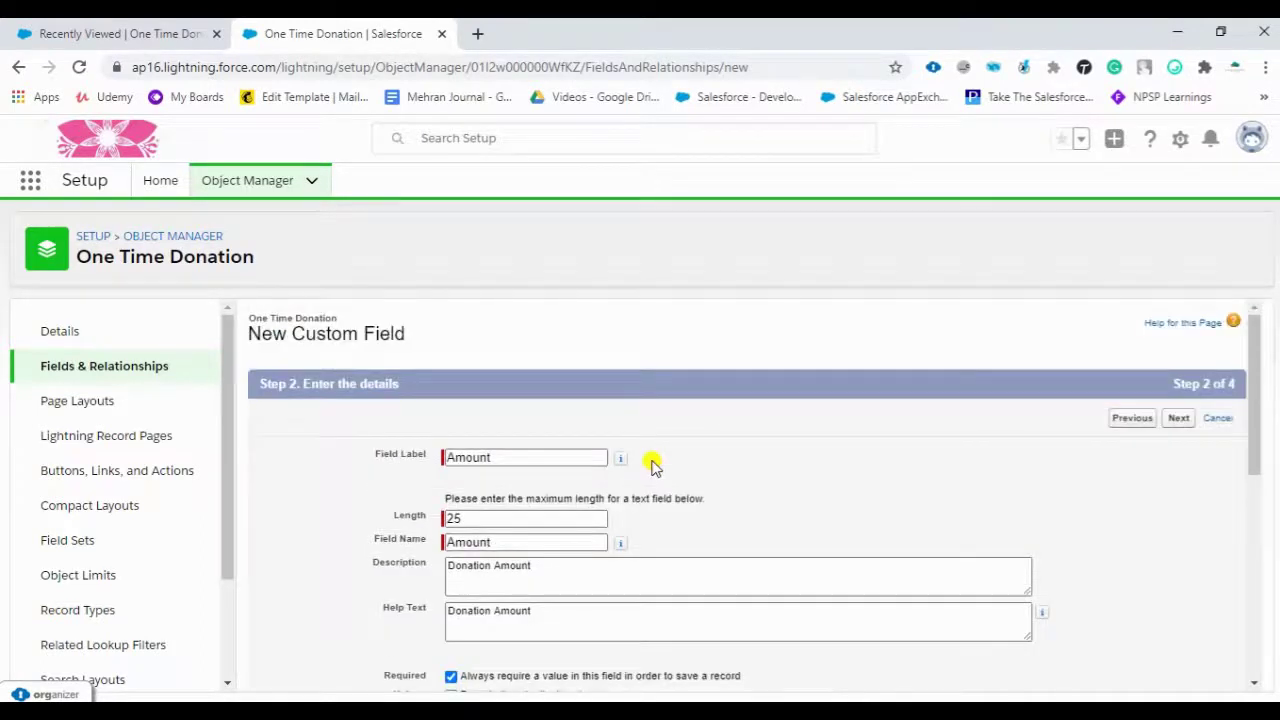
pyautogui.scroll(-3, 651, 463)
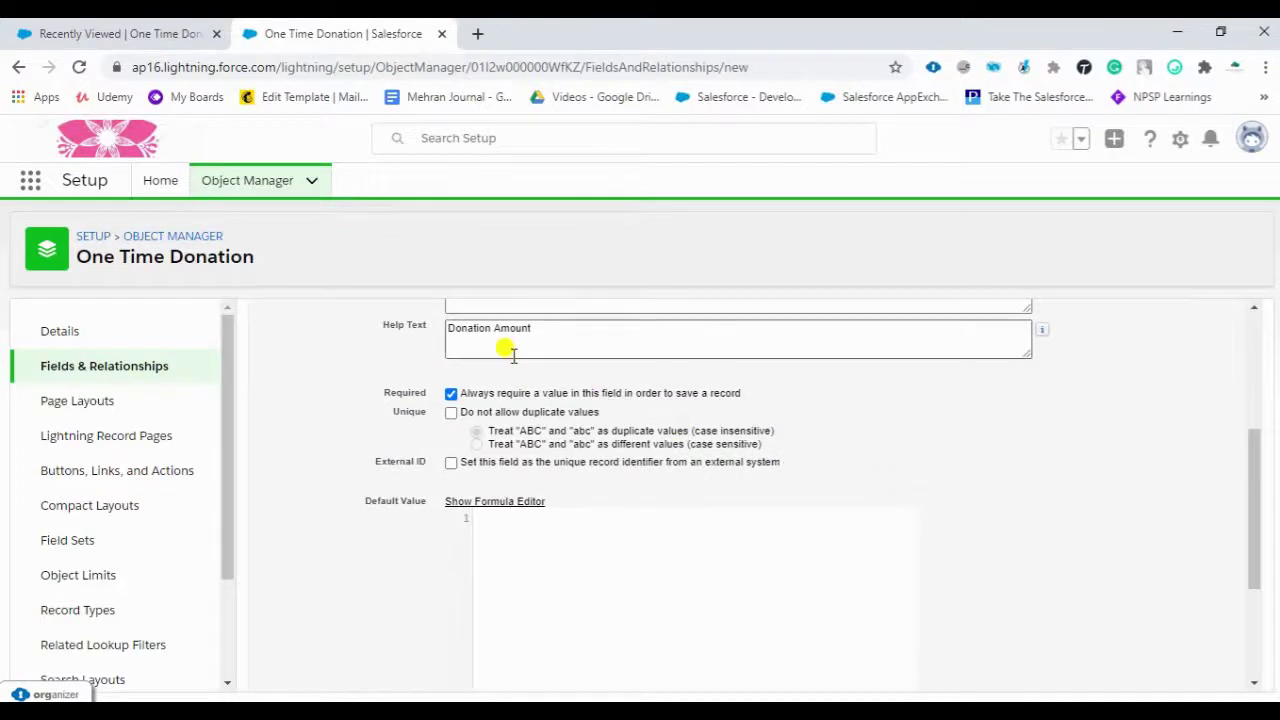
pyautogui.scroll(-3, 671, 471)
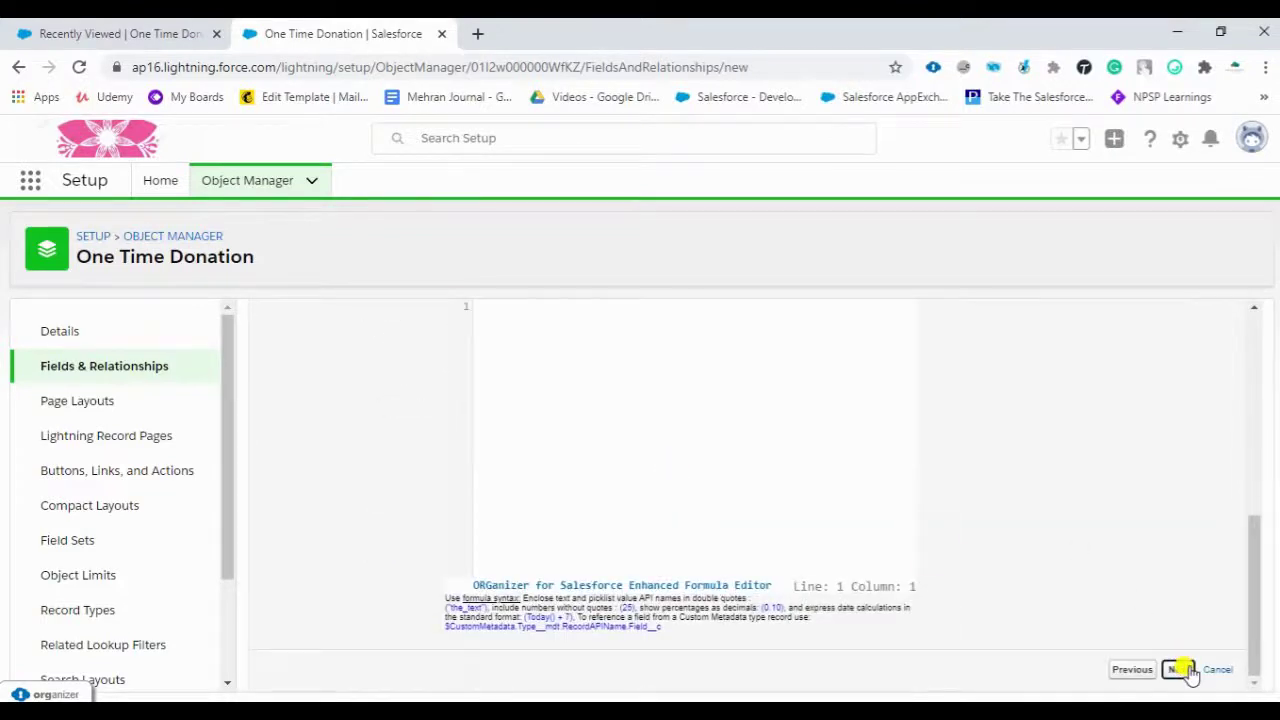
pyautogui.click(1188, 672)
# Save Amount as Text(25) with default security and page layout, then begin another custom field.
pyautogui.scroll(-2, 1075, 590)
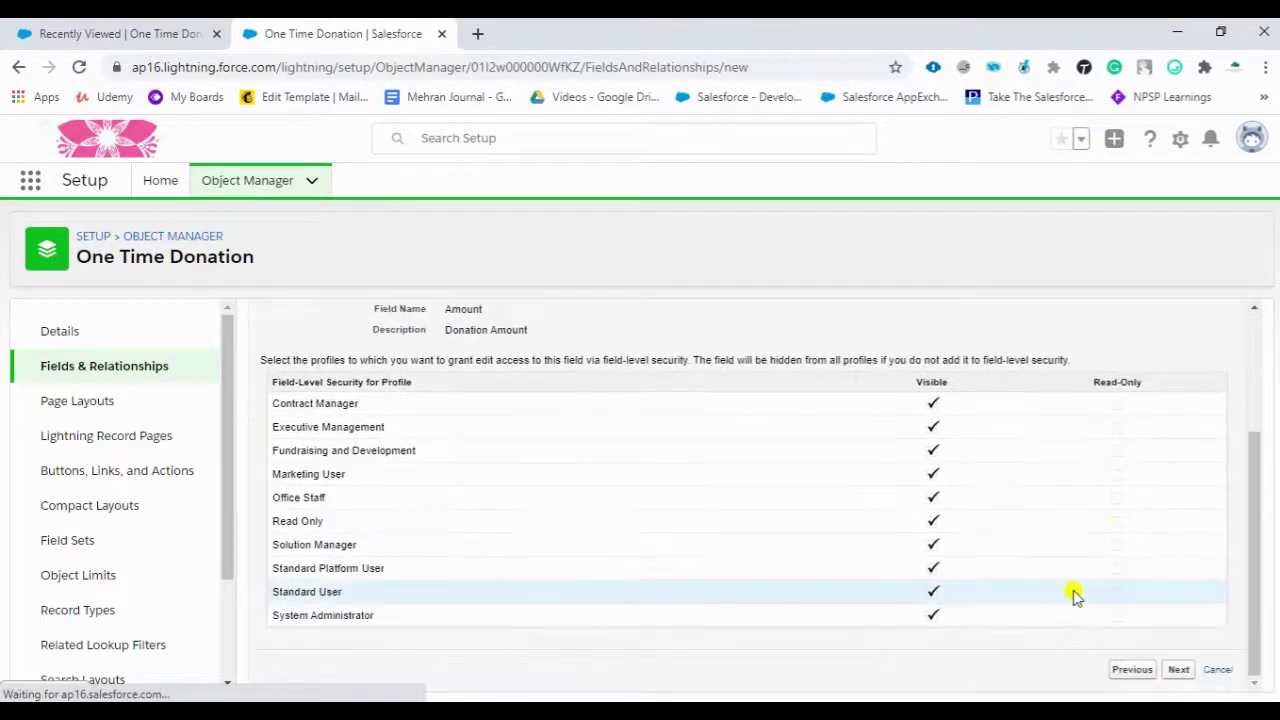
pyautogui.scroll(2, 1105, 525)
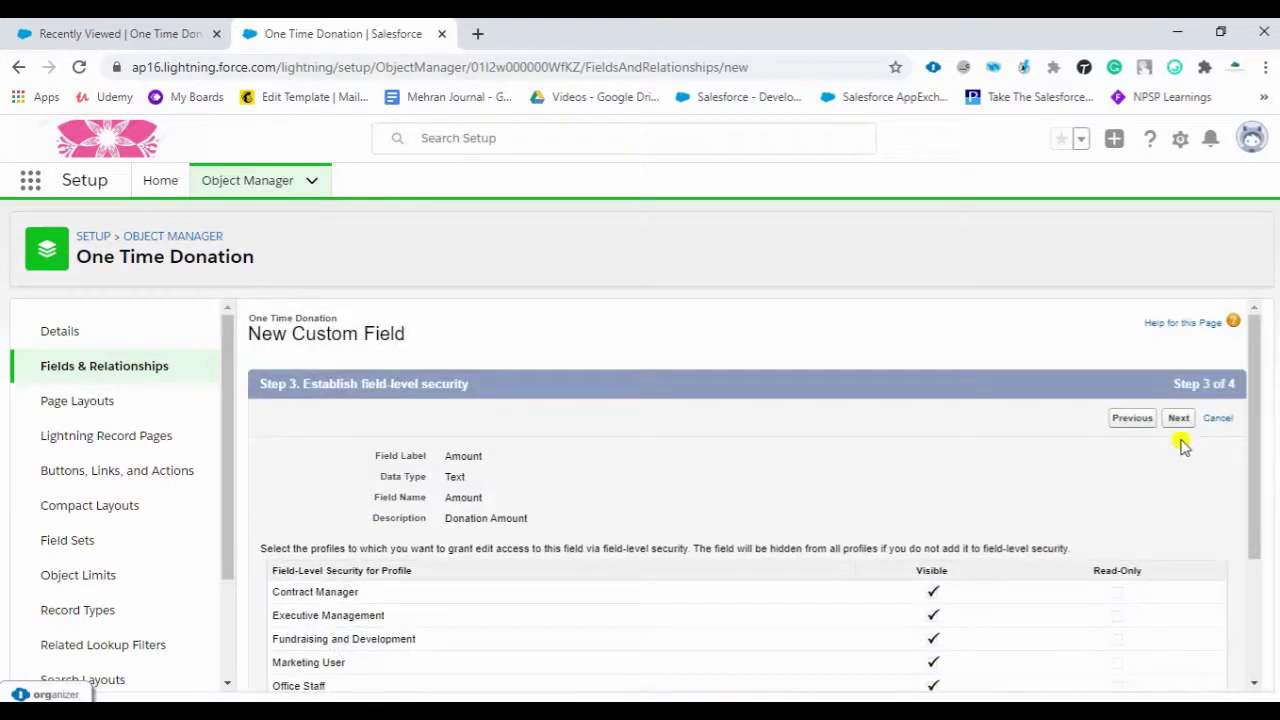
pyautogui.click(1178, 419)
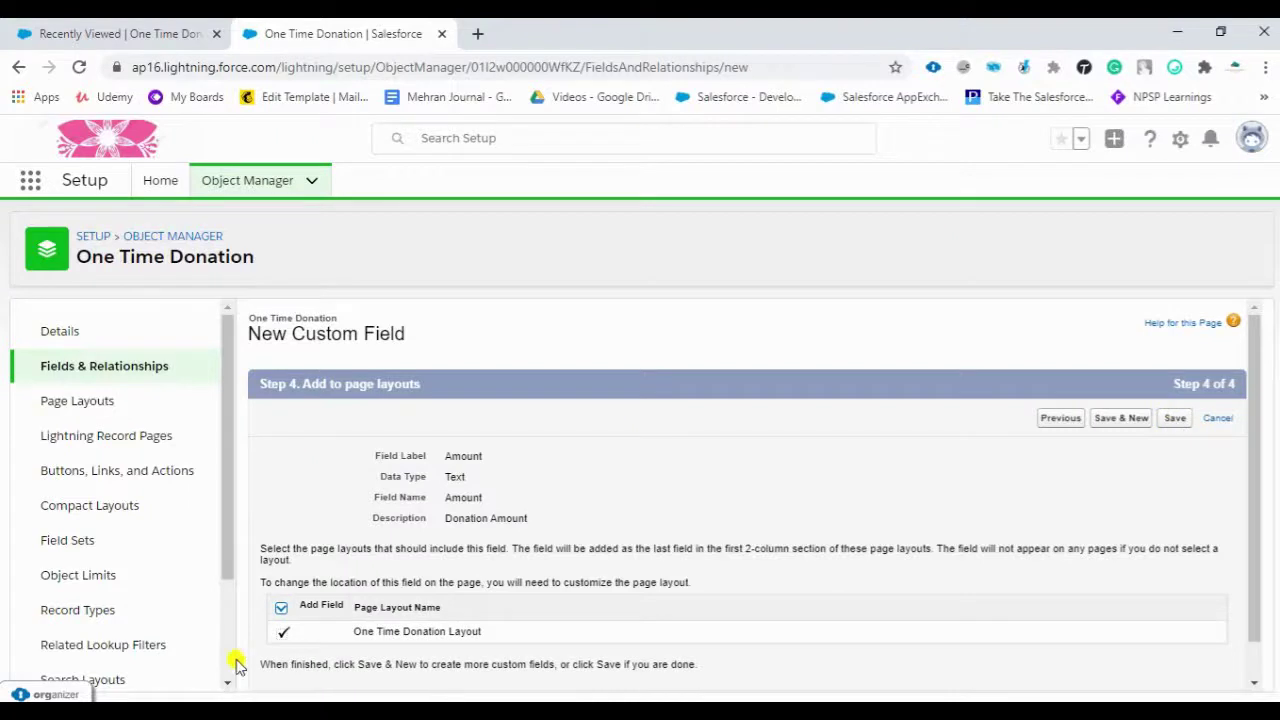
pyautogui.click(1180, 422)
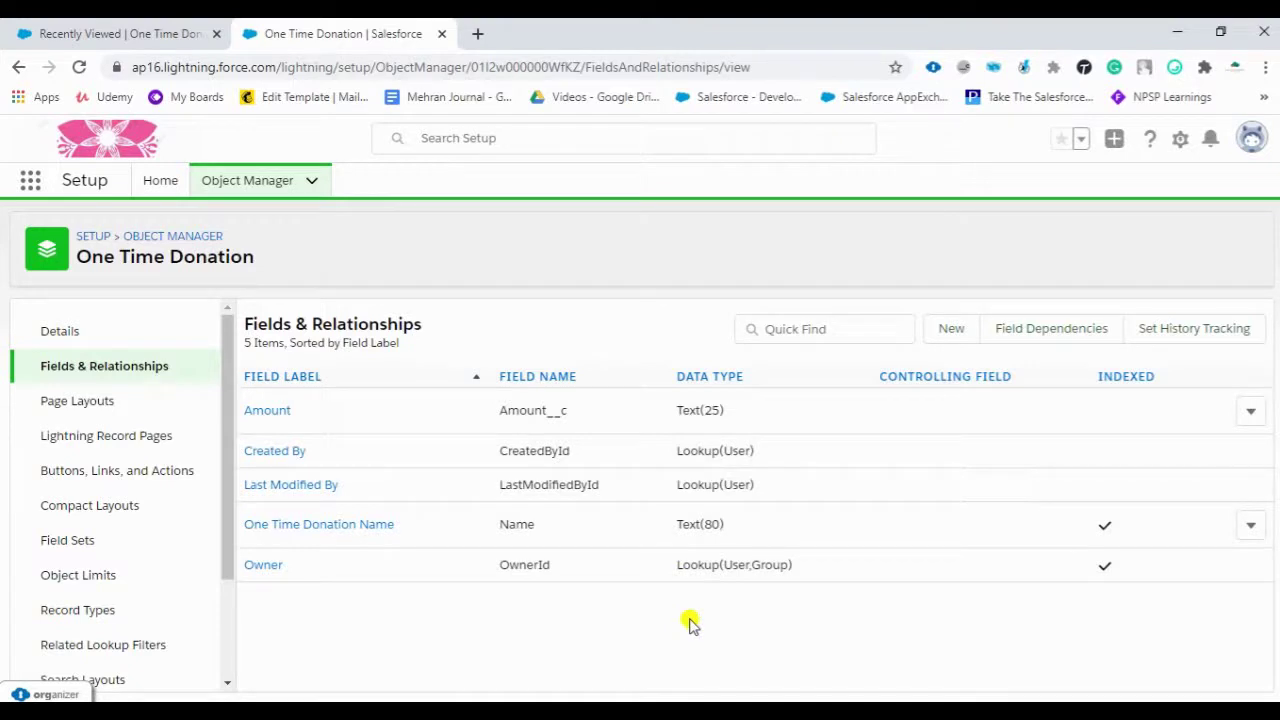
pyautogui.click(952, 330)
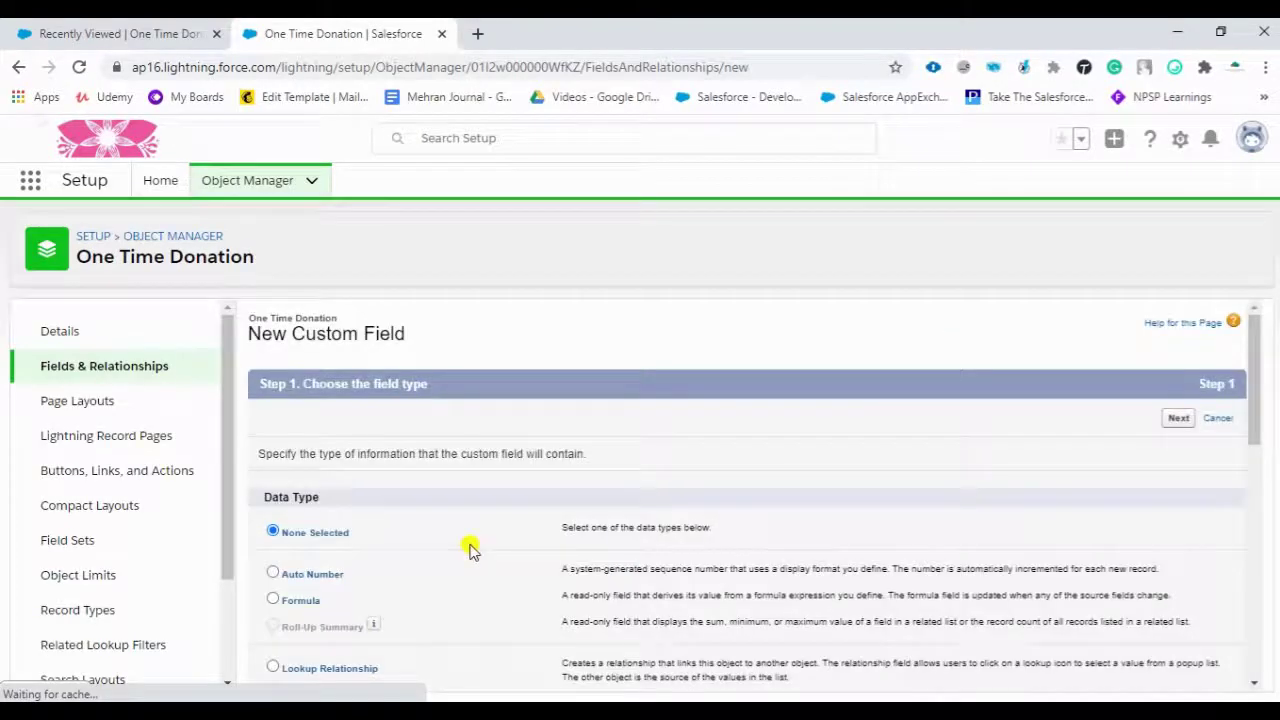
# Choose Email instead of Text as the new field's data type and proceed to its details.
pyautogui.scroll(-10, 400, 555)
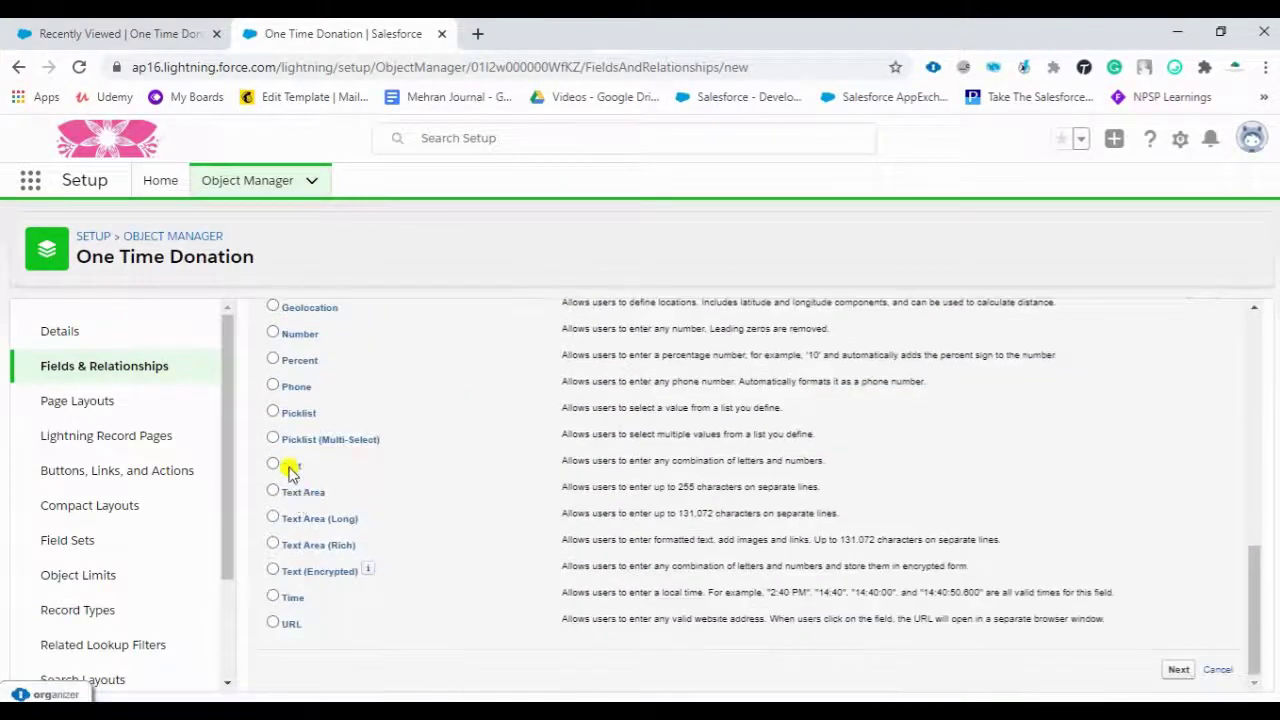
pyautogui.click(273, 467)
pyautogui.scroll(2, 477, 509)
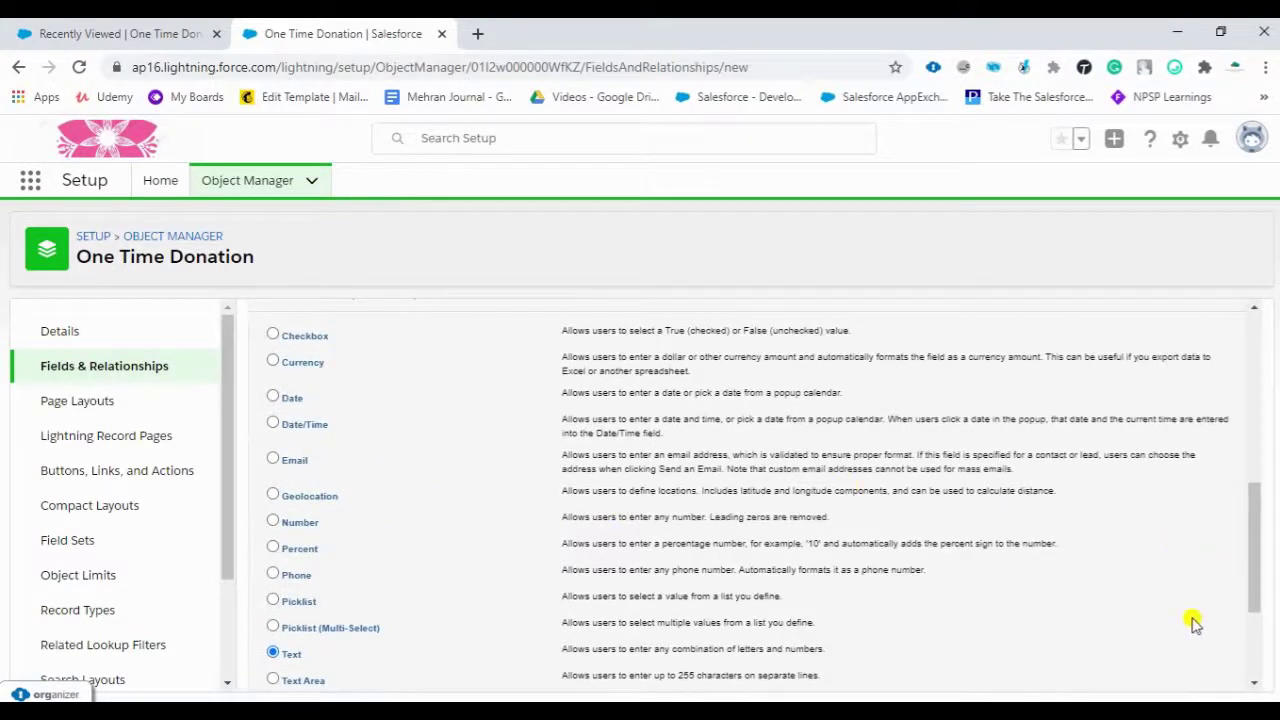
pyautogui.click(273, 459)
pyautogui.scroll(1, 787, 518)
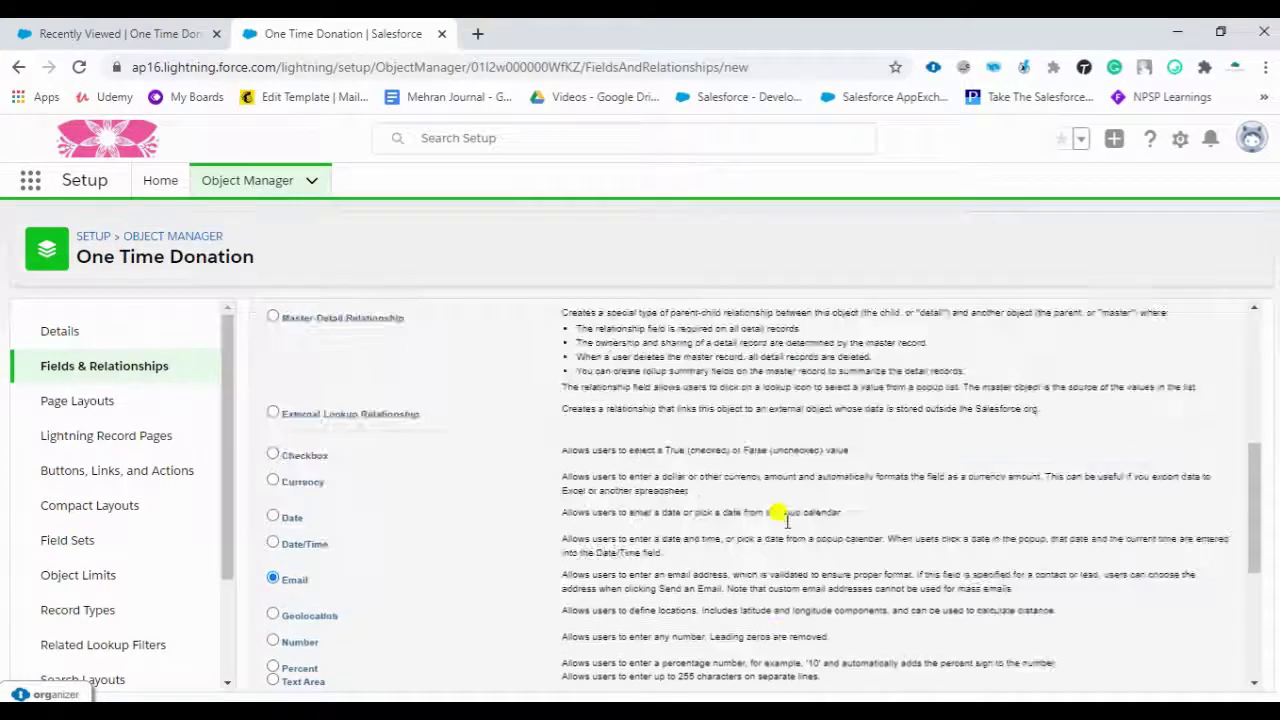
pyautogui.scroll(5, 787, 518)
pyautogui.click(1174, 380)
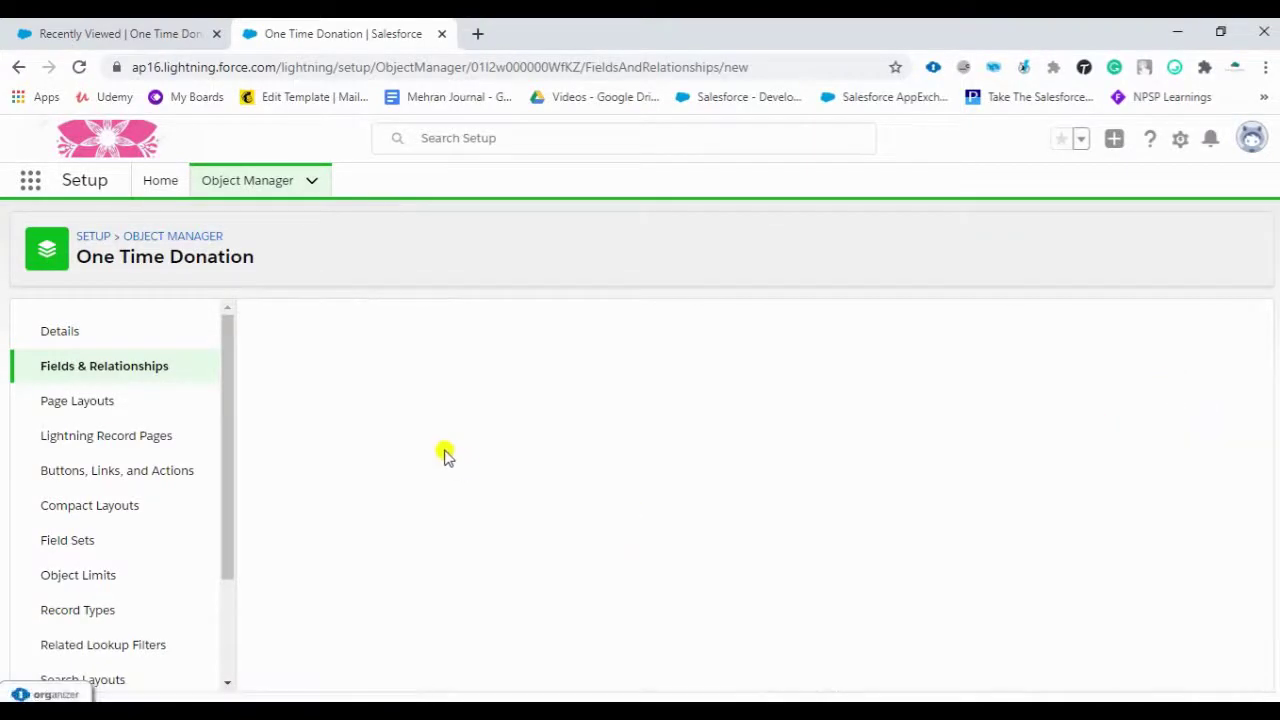
pyautogui.click(493, 455)
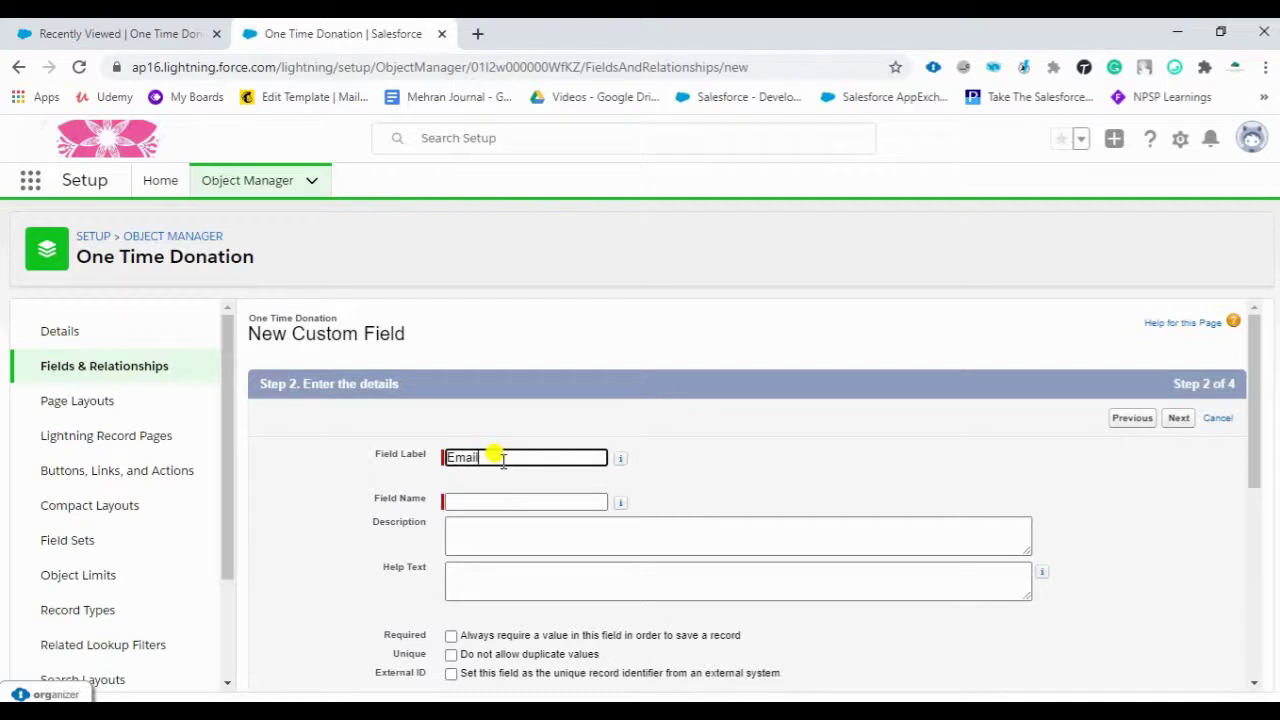
# Label the field Email, with 'Enter the Email' as description and help text.
pyautogui.write('Email')
pyautogui.click(551, 499)
pyautogui.scroll(-2, 689, 546)
pyautogui.click(558, 364)
pyautogui.write('Enter ')
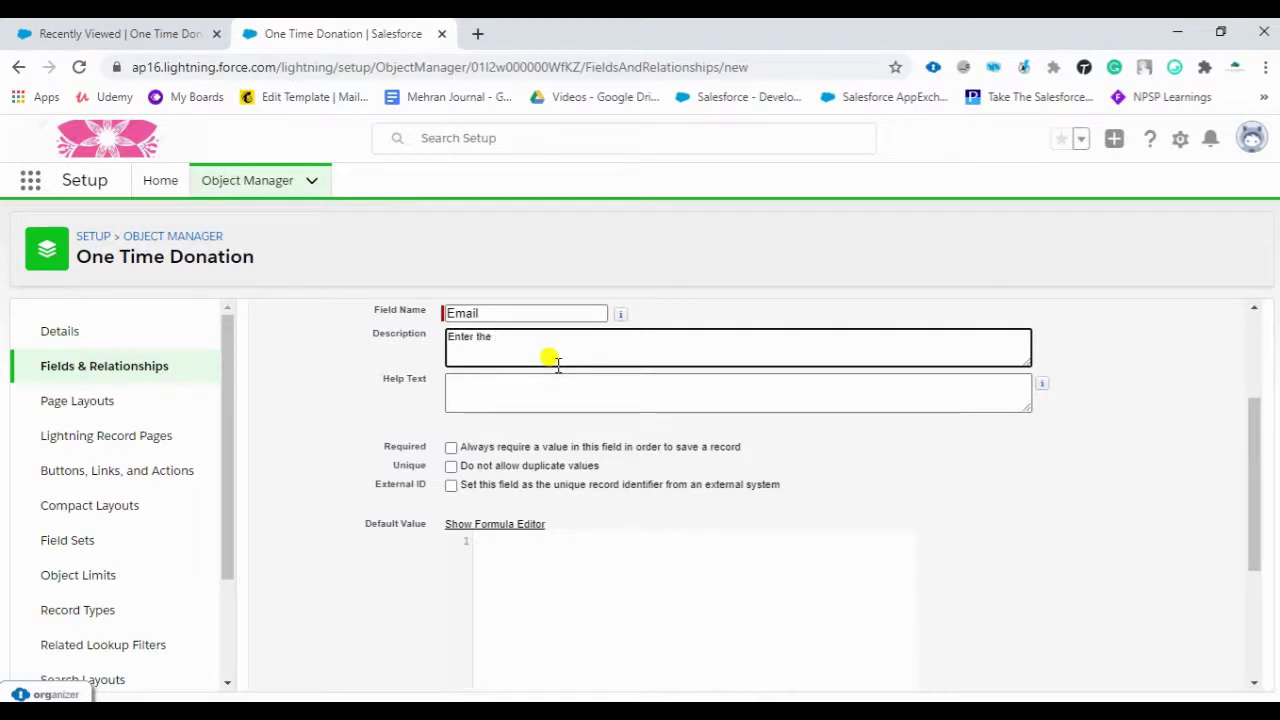
pyautogui.write('the Email')
pyautogui.tripleClick(565, 336)
pyautogui.hotkey('ctrl', 'c')
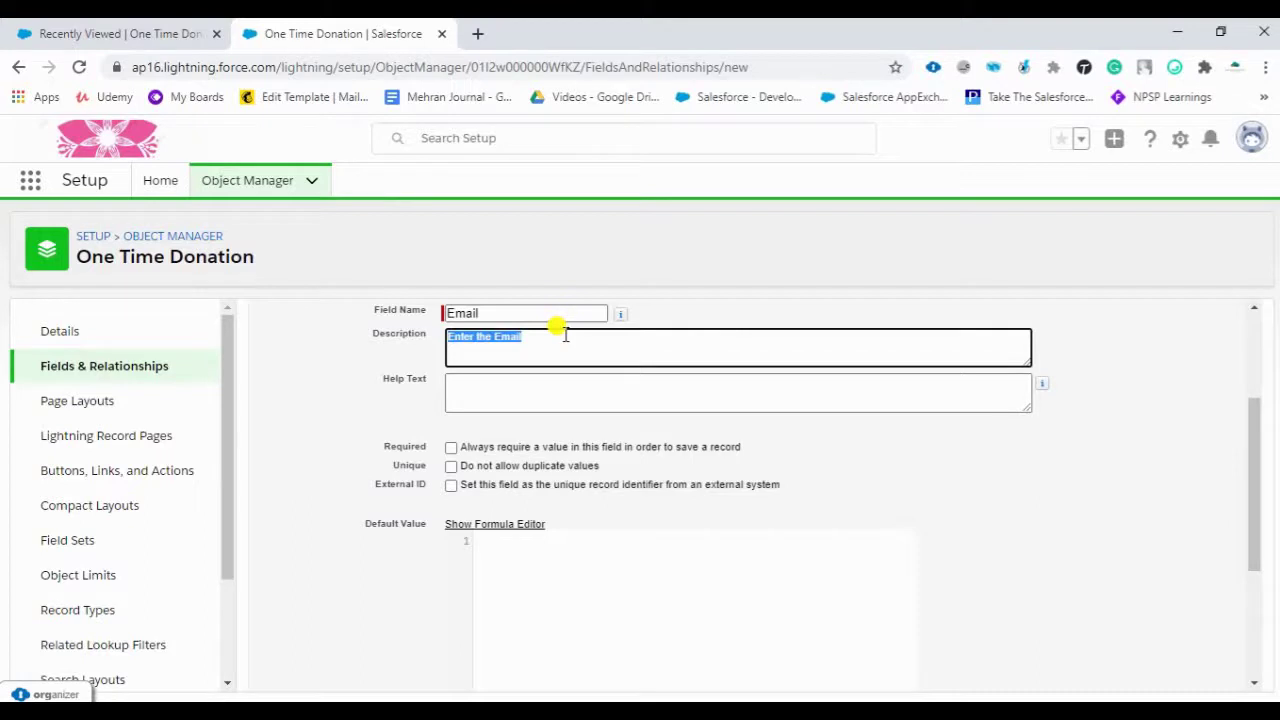
pyautogui.click(551, 380)
pyautogui.hotkey('ctrl', 'v')
# Make Email an External ID, leave it not required, and continue to field-level security.
pyautogui.scroll(-1, 556, 390)
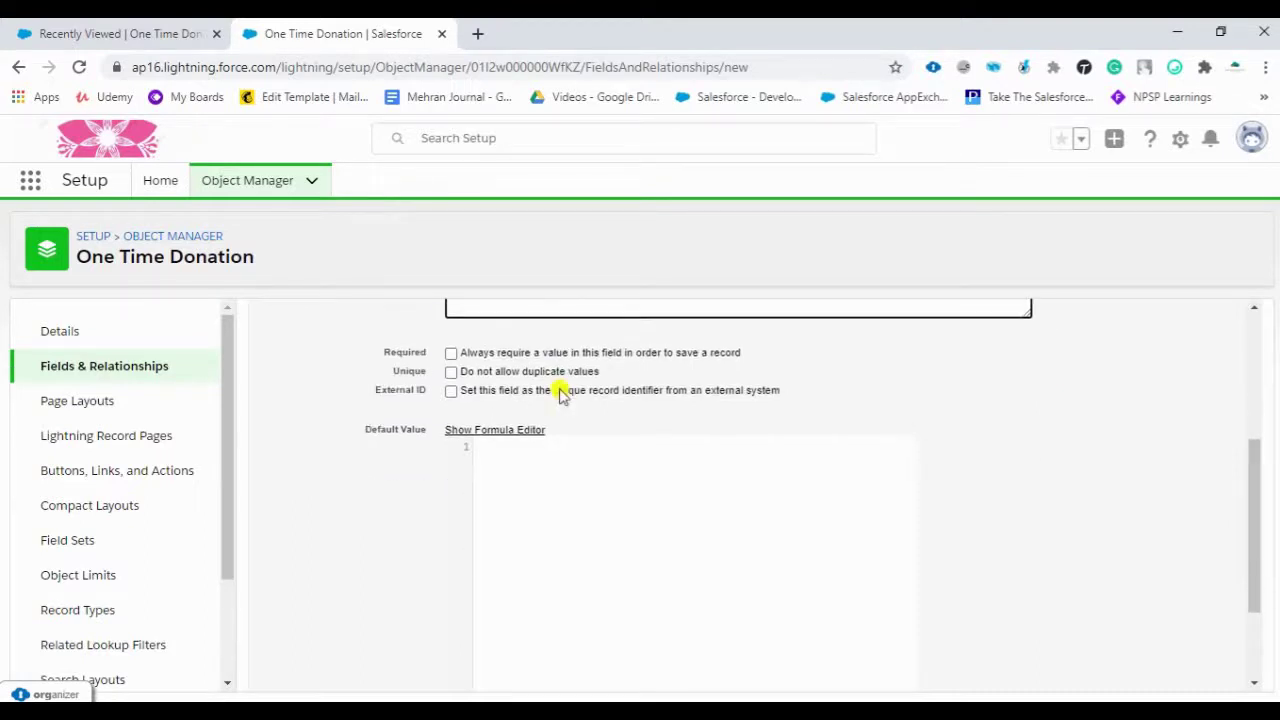
pyautogui.scroll(1, 582, 452)
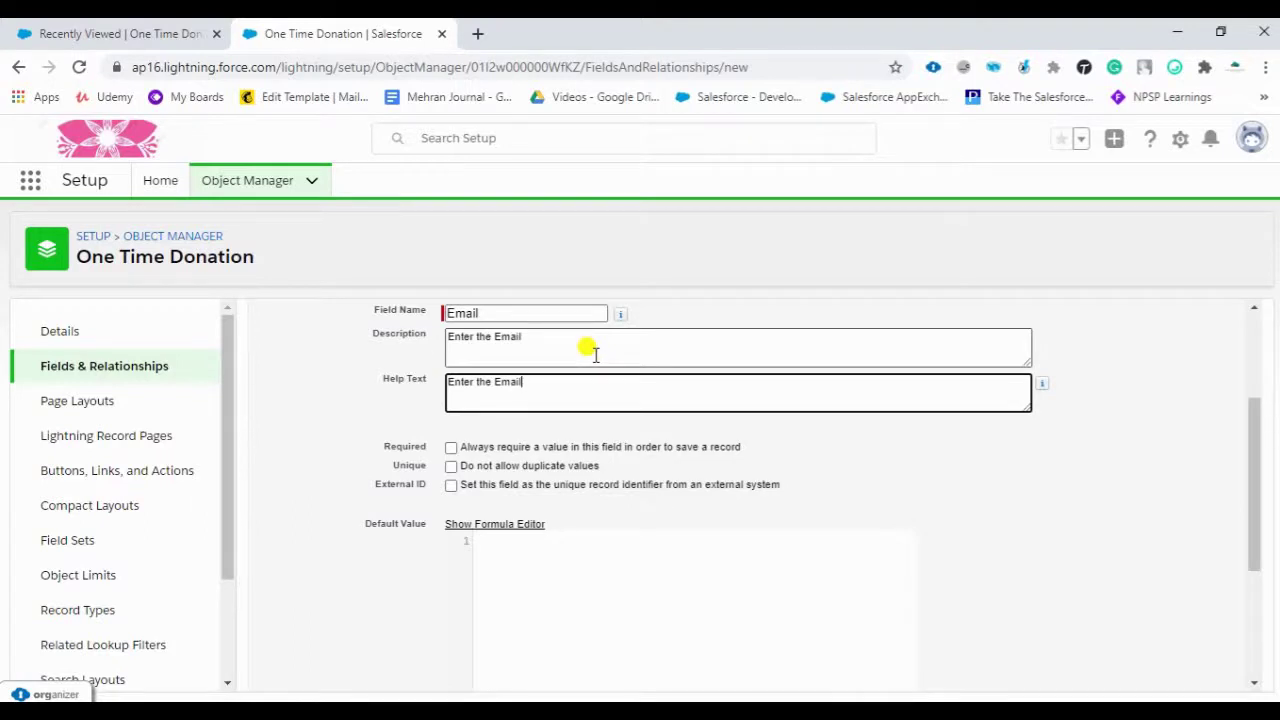
pyautogui.click(452, 449)
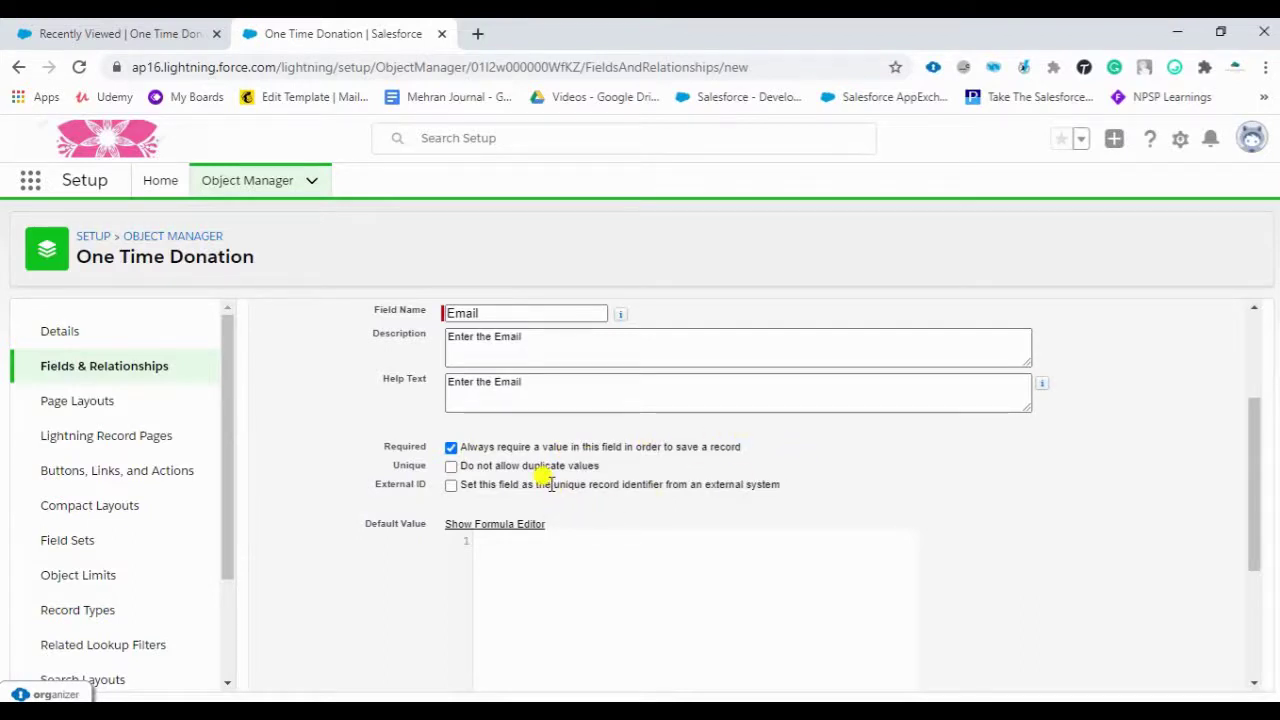
pyautogui.click(453, 488)
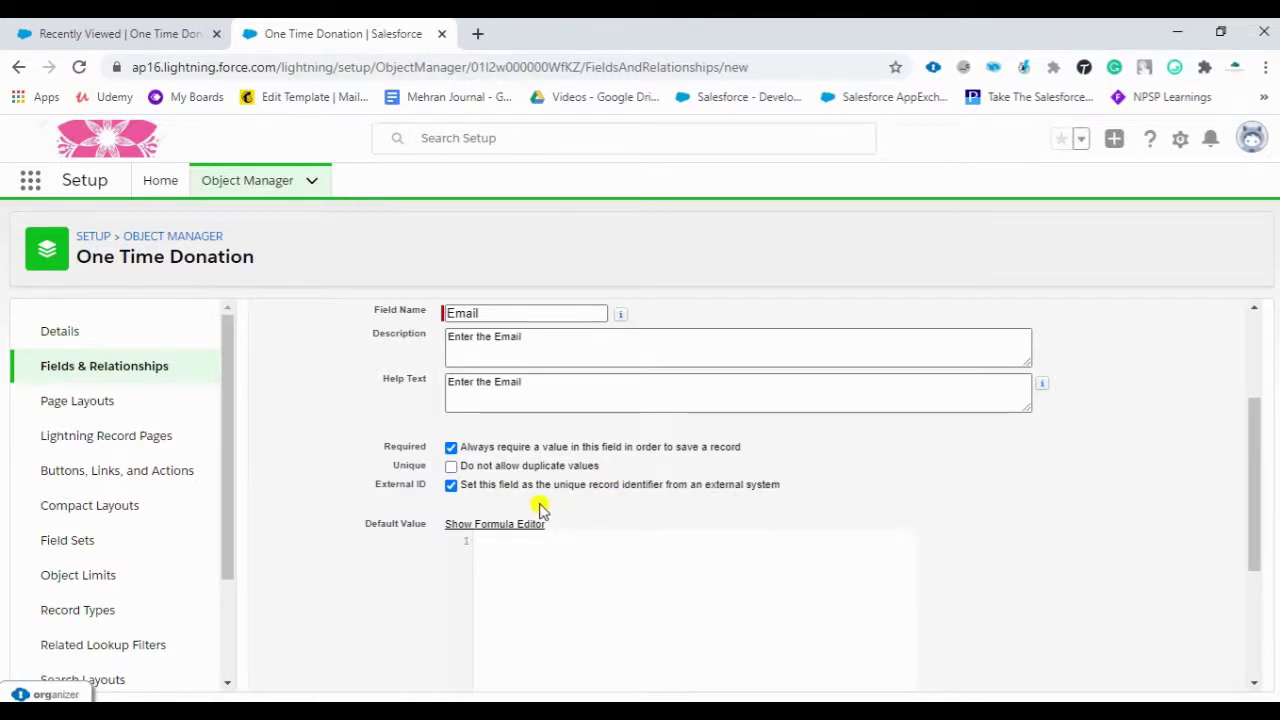
pyautogui.click(451, 447)
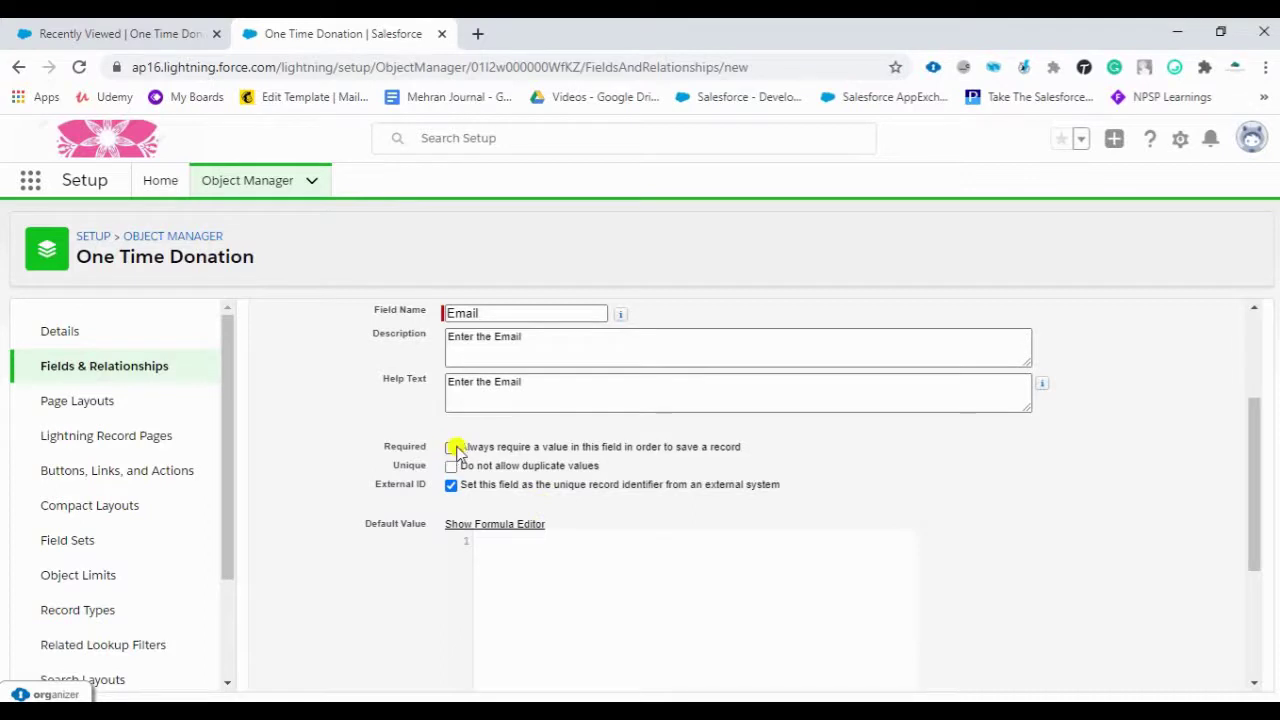
pyautogui.scroll(-5, 455, 449)
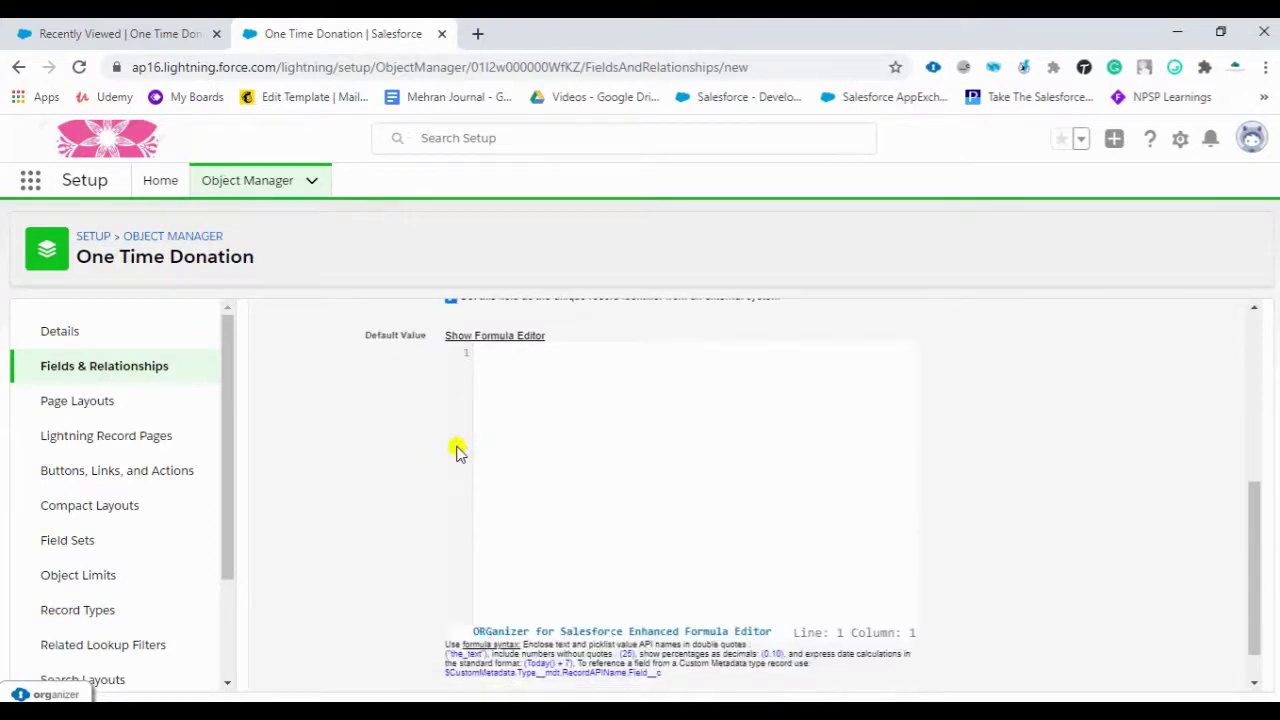
pyautogui.click(1168, 671)
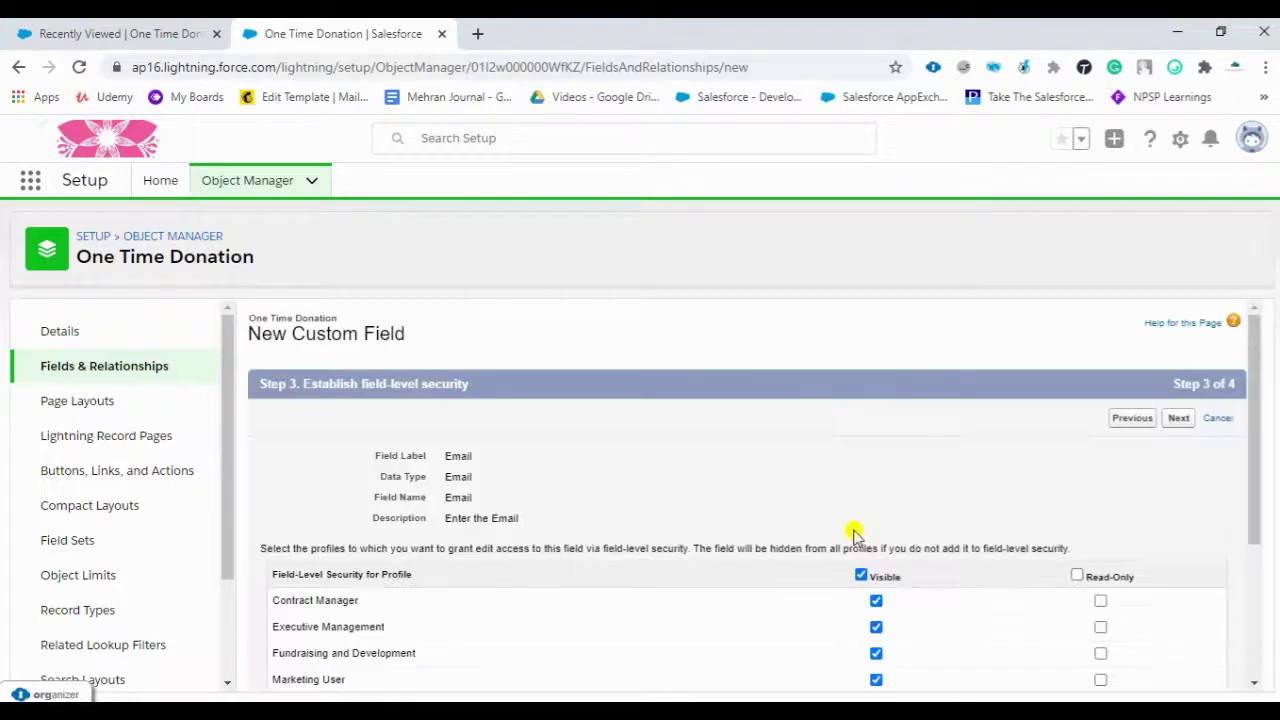
# Save the Email field with default security and layouts, then reload the One Time Donations list.
pyautogui.click(1180, 420)
pyautogui.click(1177, 420)
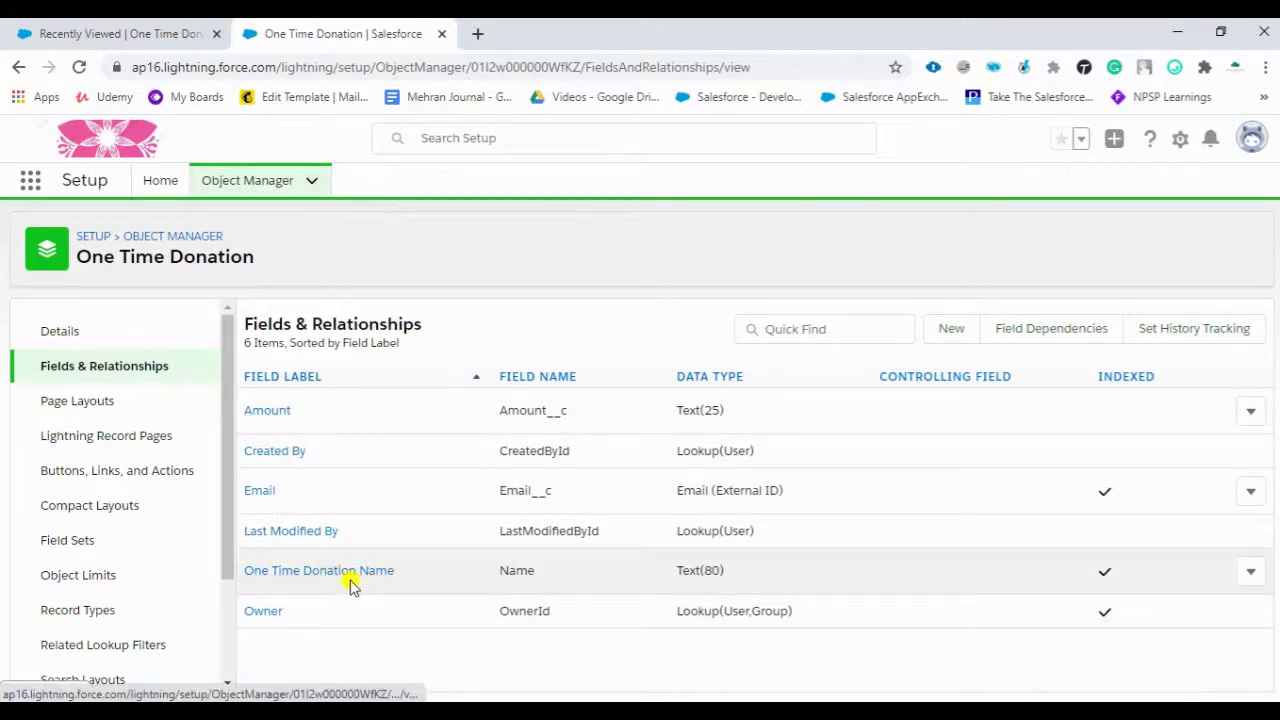
pyautogui.click(126, 36)
pyautogui.click(79, 66)
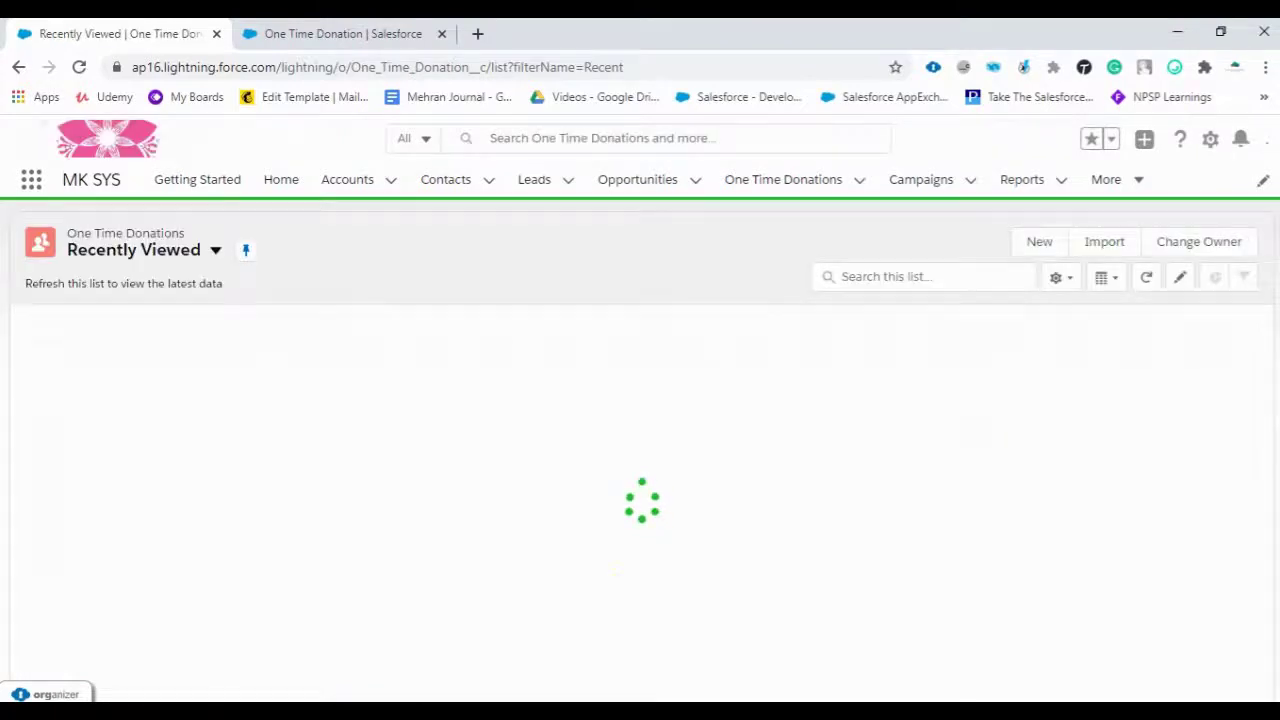
pyautogui.click(1040, 243)
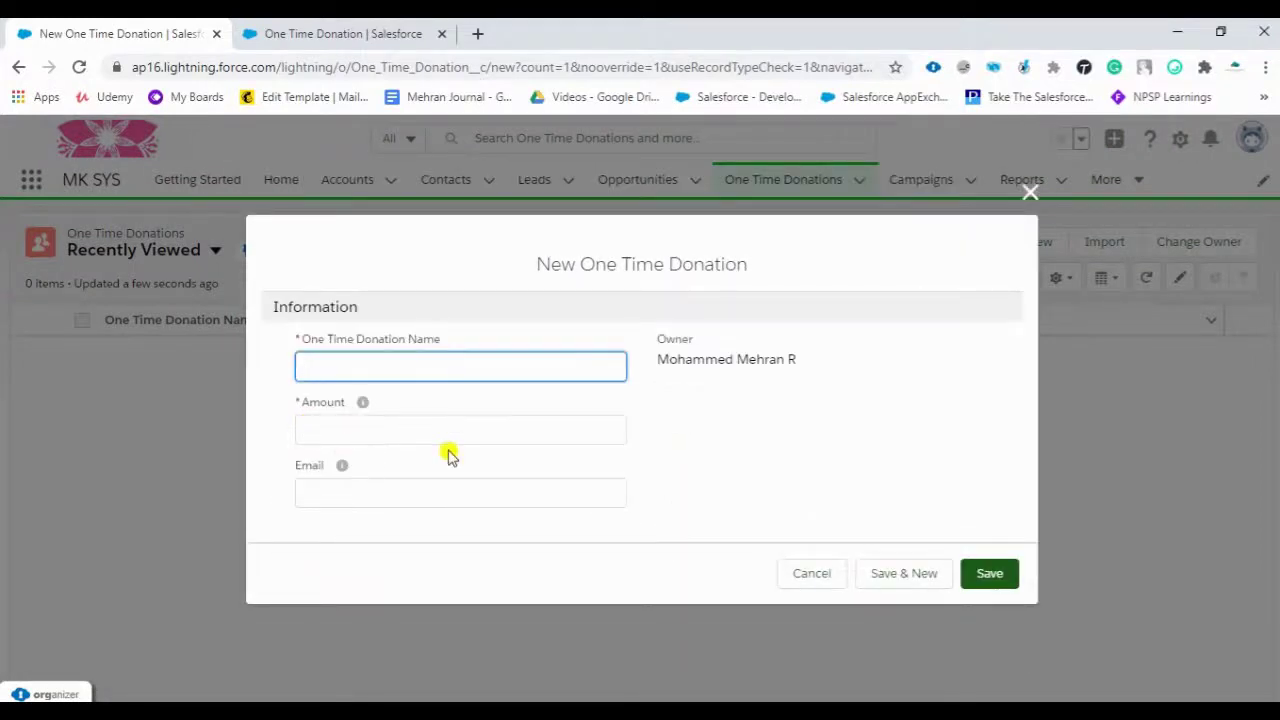
pyautogui.click(340, 431)
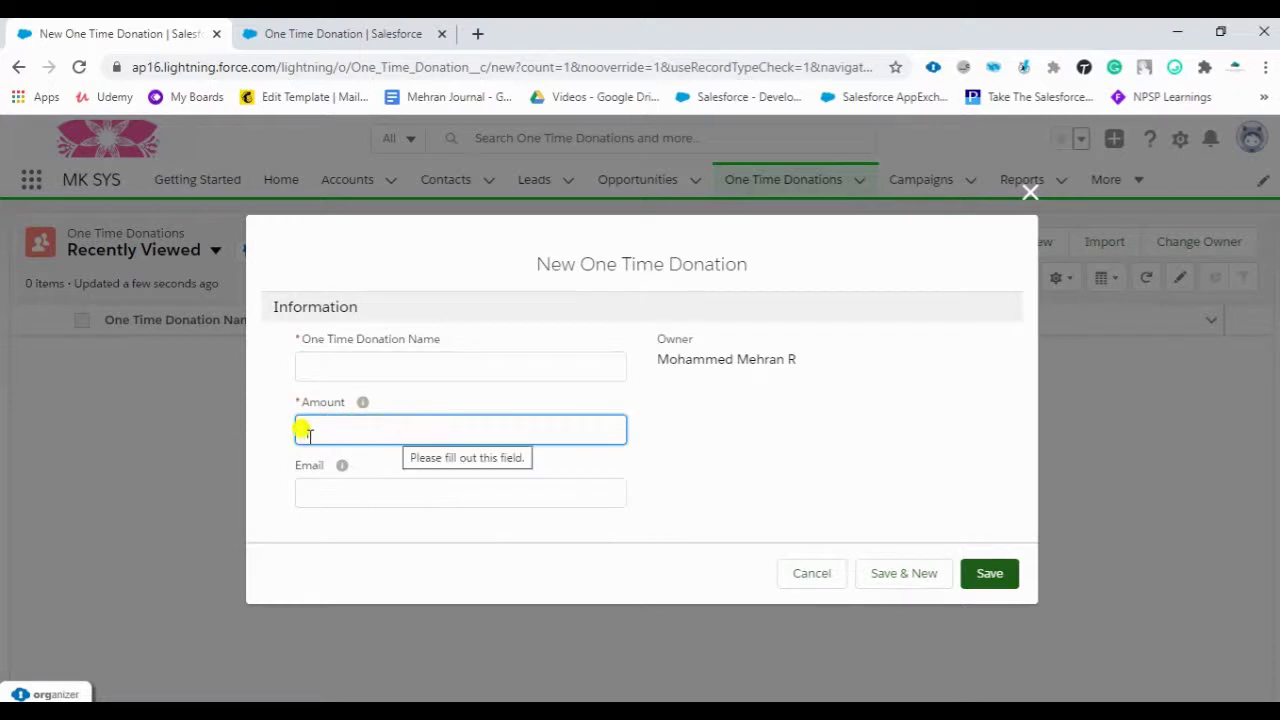
pyautogui.click(986, 576)
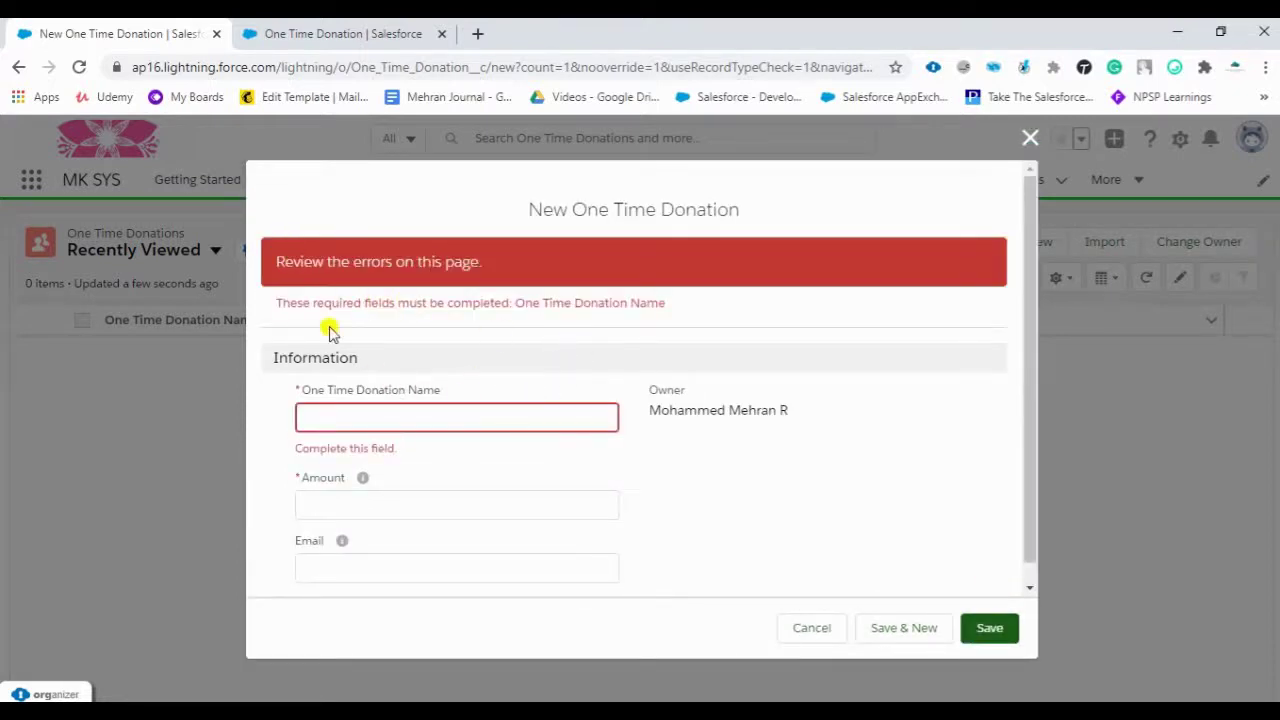
pyautogui.scroll(-1, 557, 409)
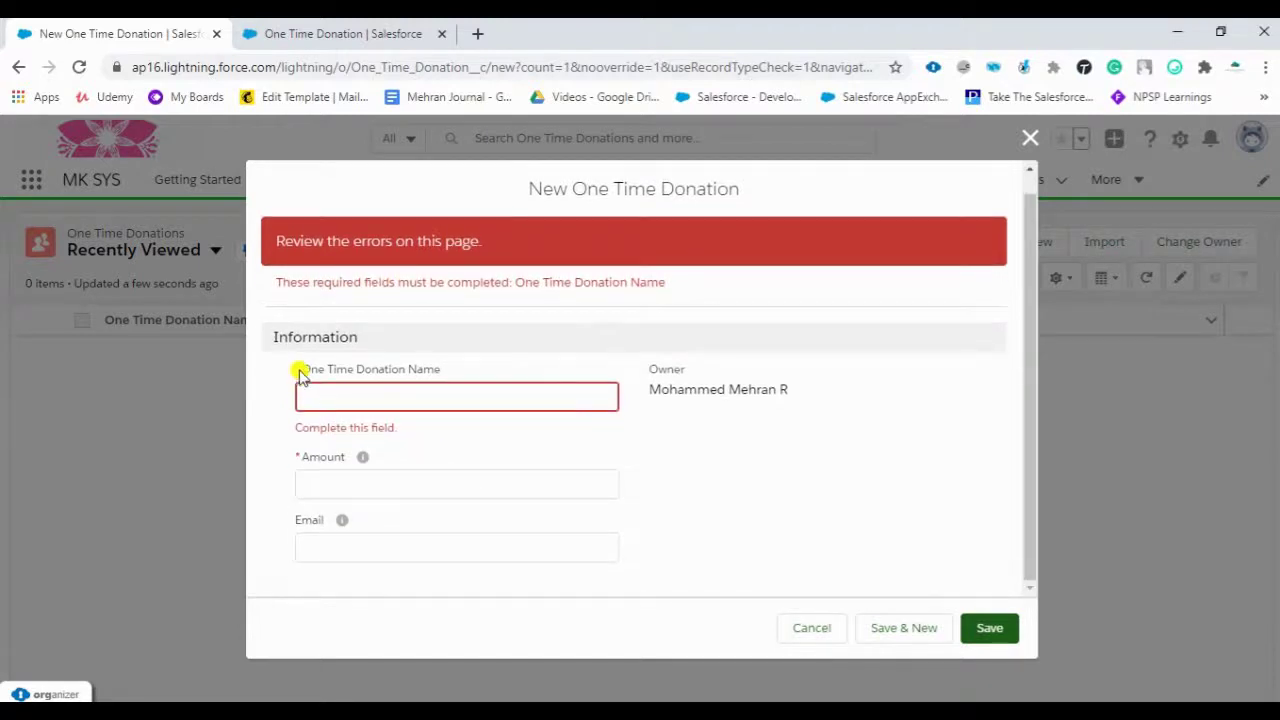
pyautogui.click(367, 541)
pyautogui.moveTo(346, 526)
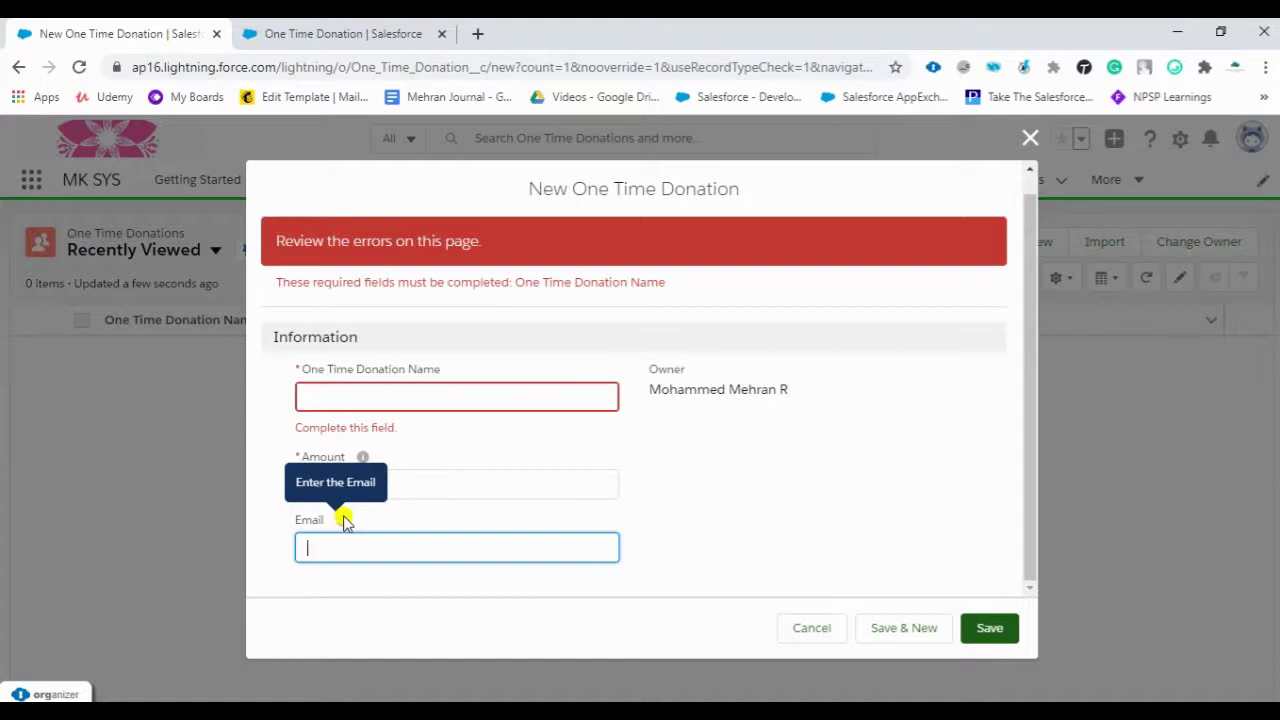
pyautogui.moveTo(363, 460)
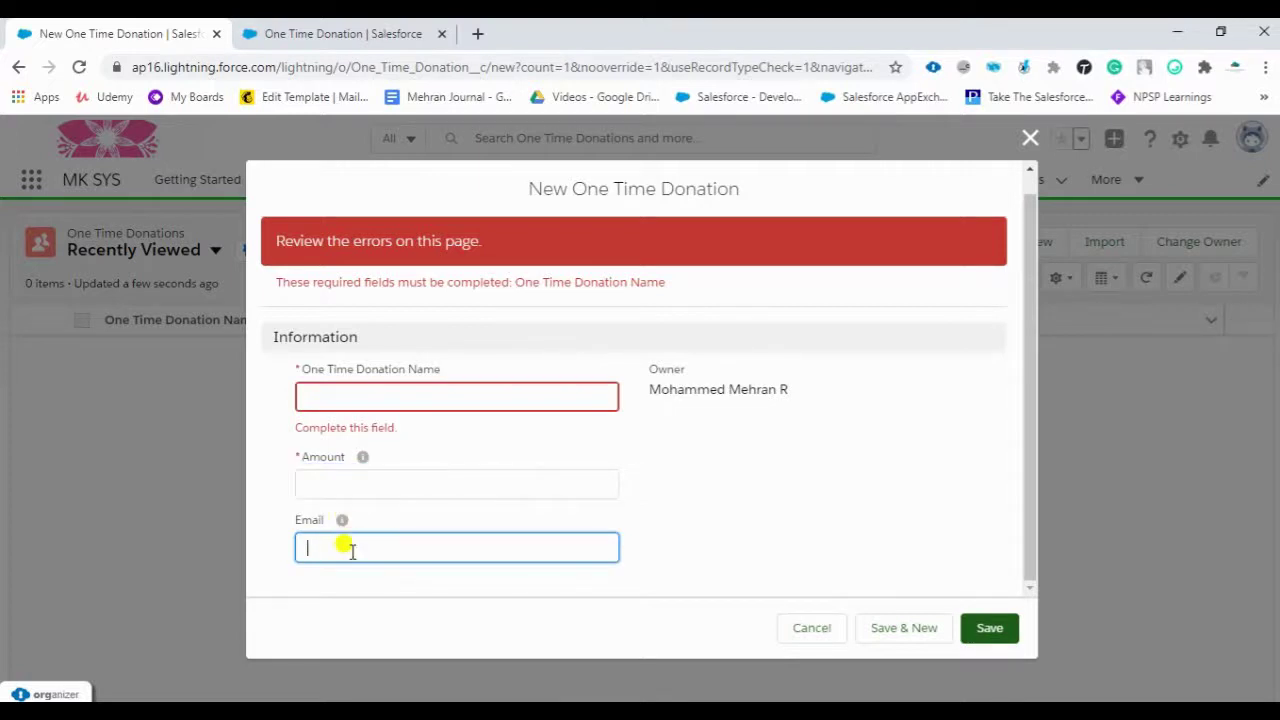
pyautogui.click(362, 487)
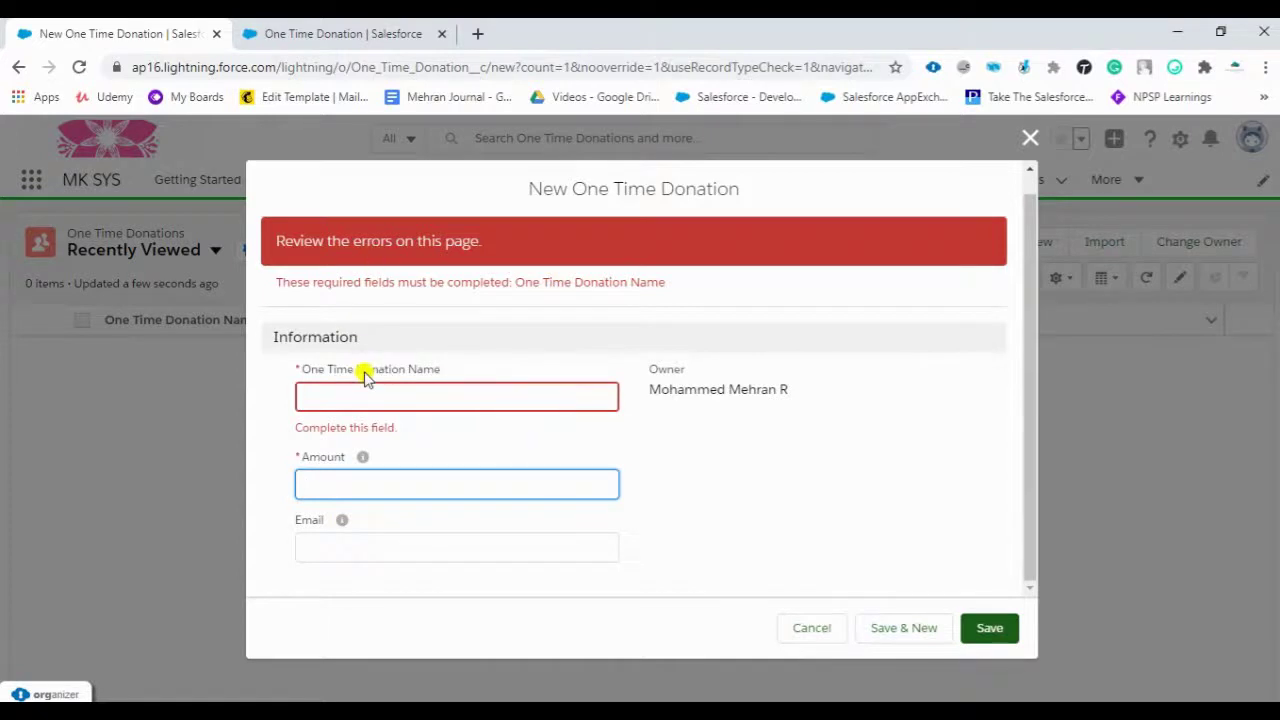
pyautogui.scroll(1, 375, 368)
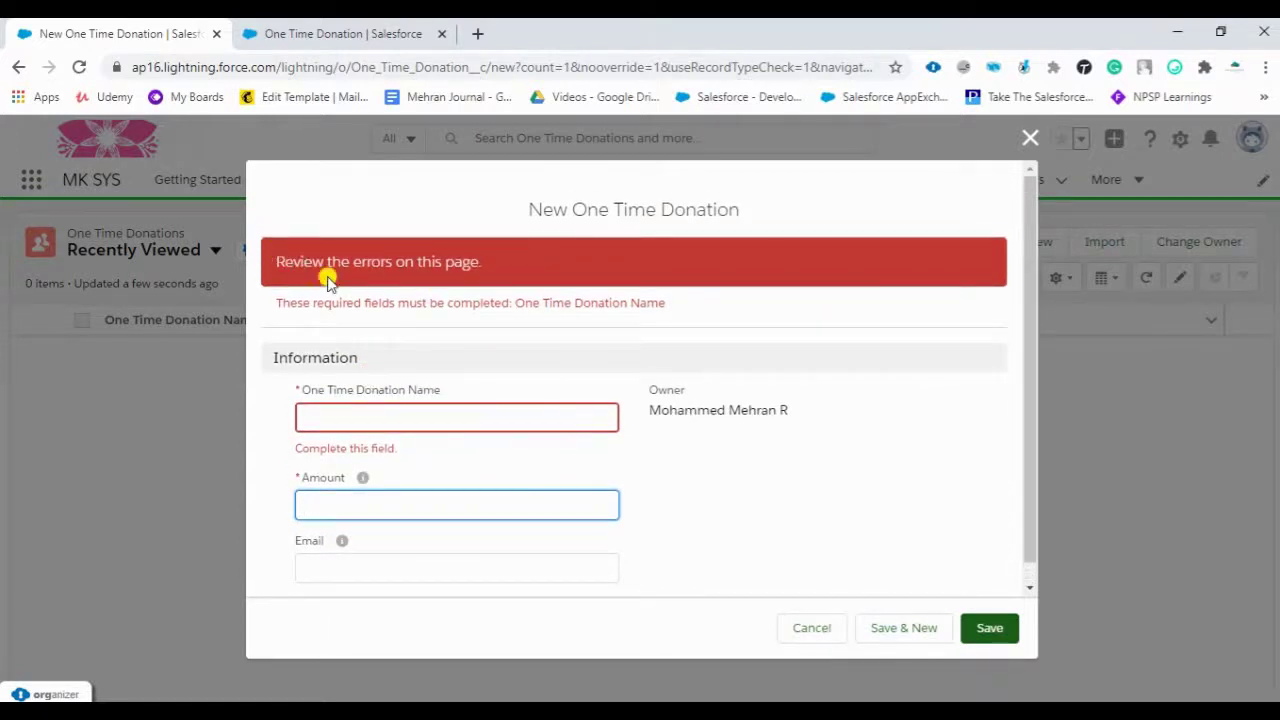
pyautogui.click(1022, 140)
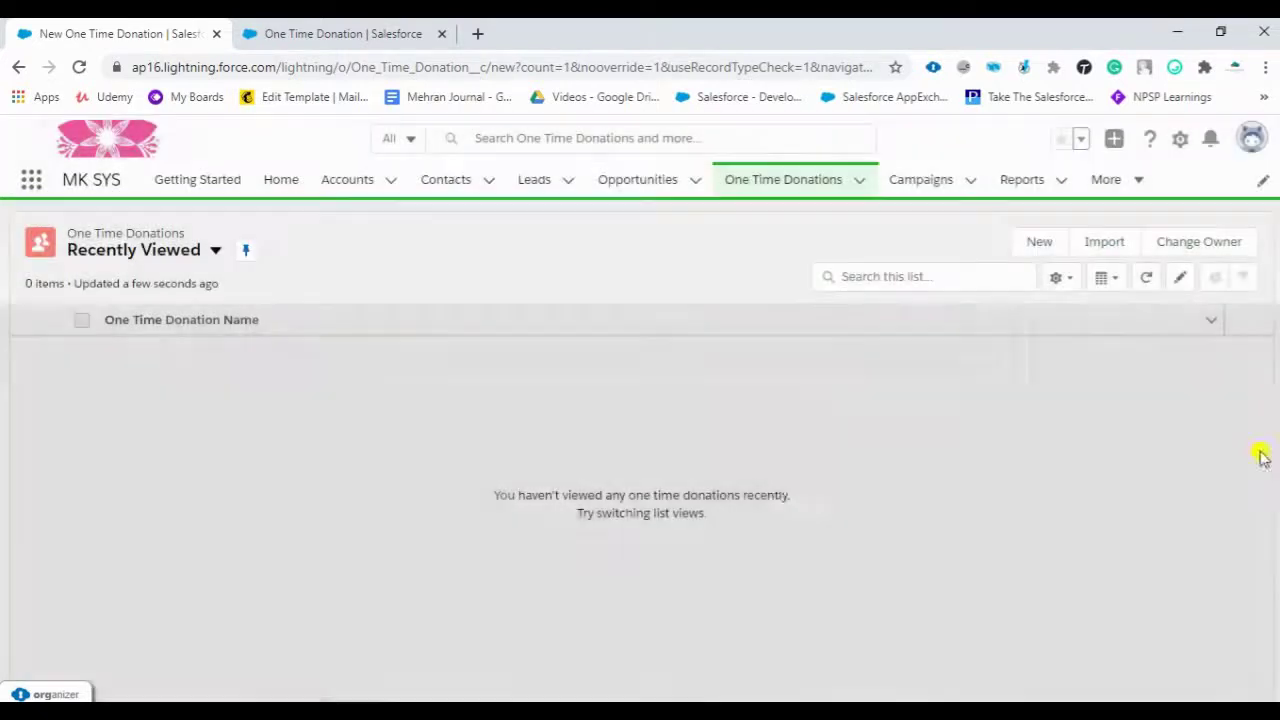
# Save a new One Time Donation with the donor's name, Amount 1000 and their e-mail address.
pyautogui.click(1036, 252)
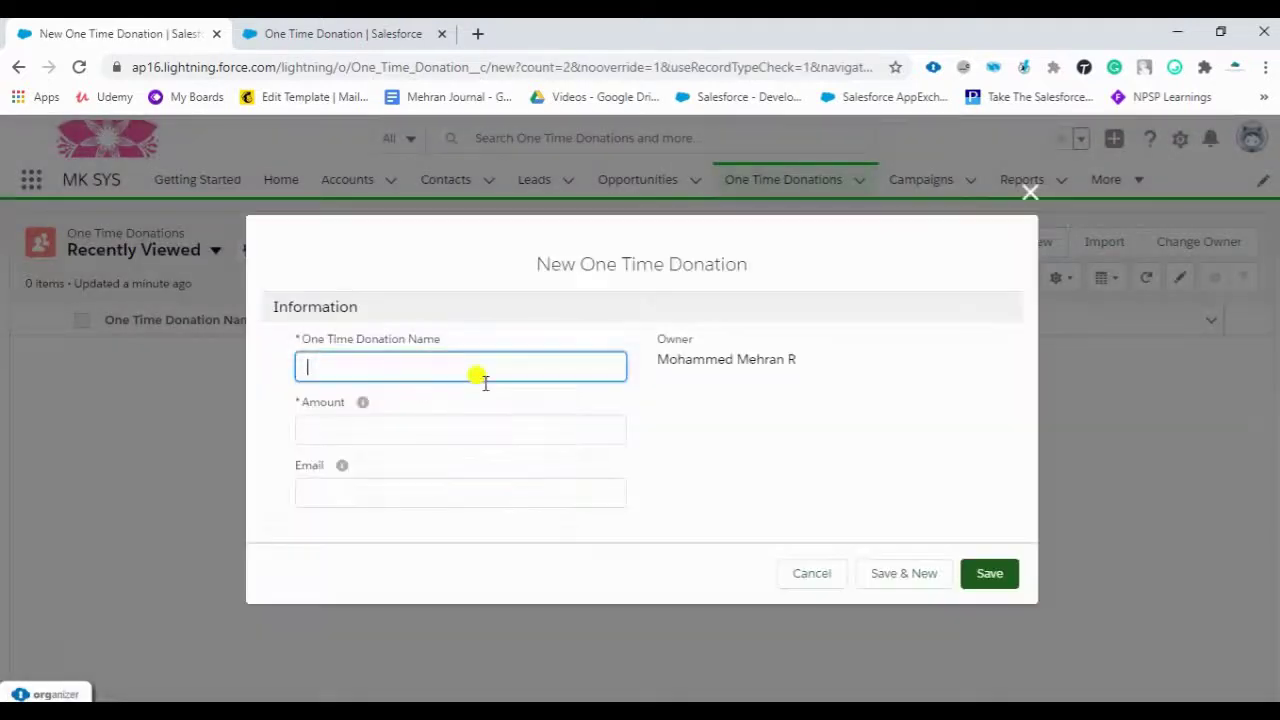
pyautogui.click(425, 369)
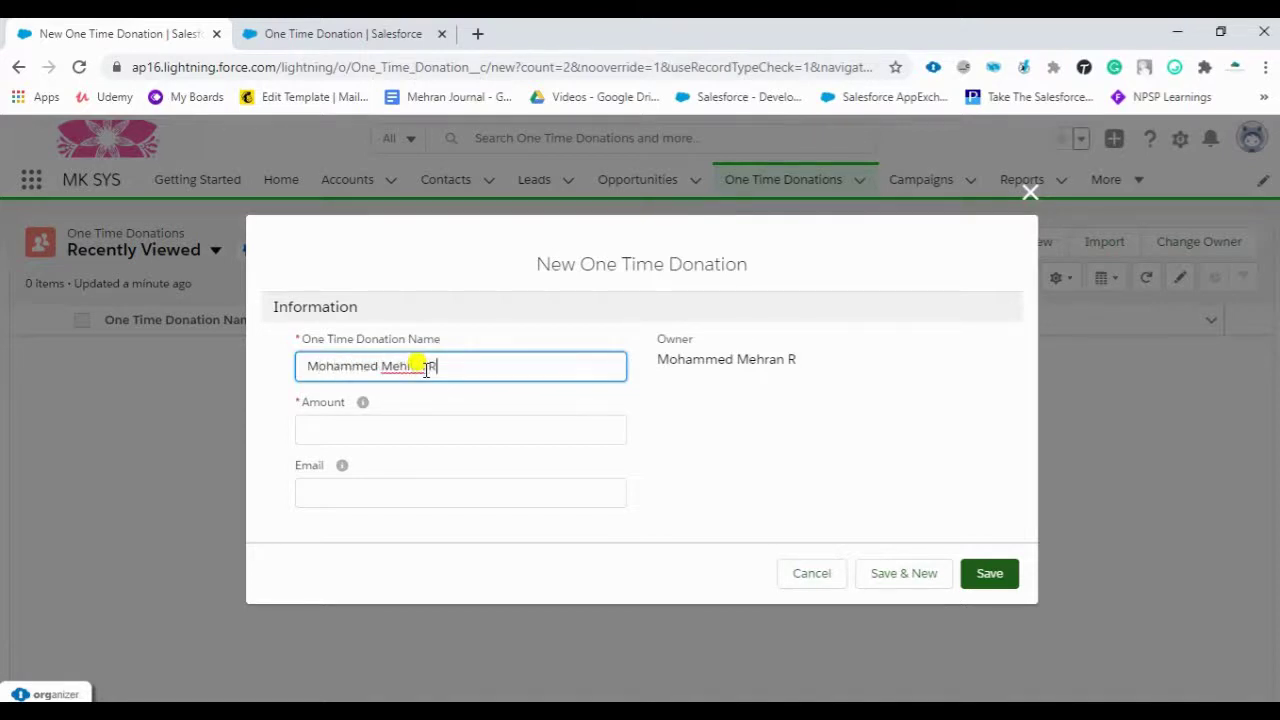
pyautogui.click(427, 429)
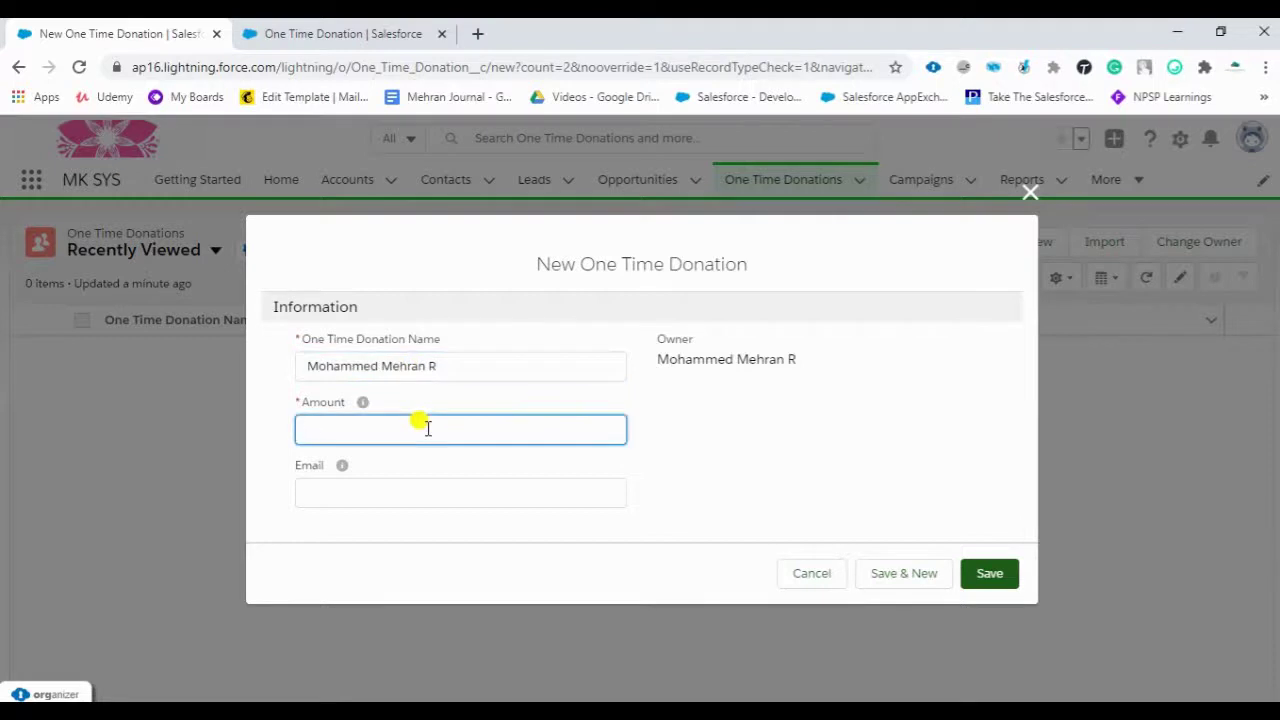
pyautogui.write('1000')
pyautogui.click(452, 490)
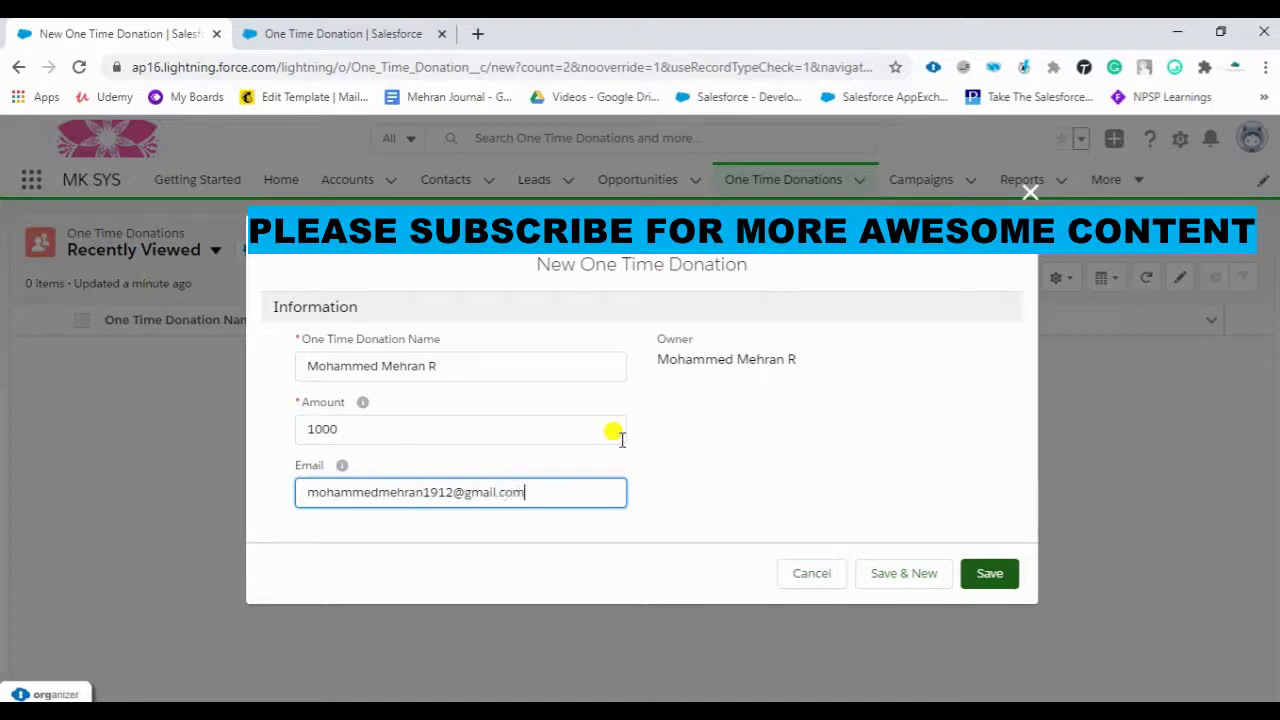
pyautogui.click(990, 574)
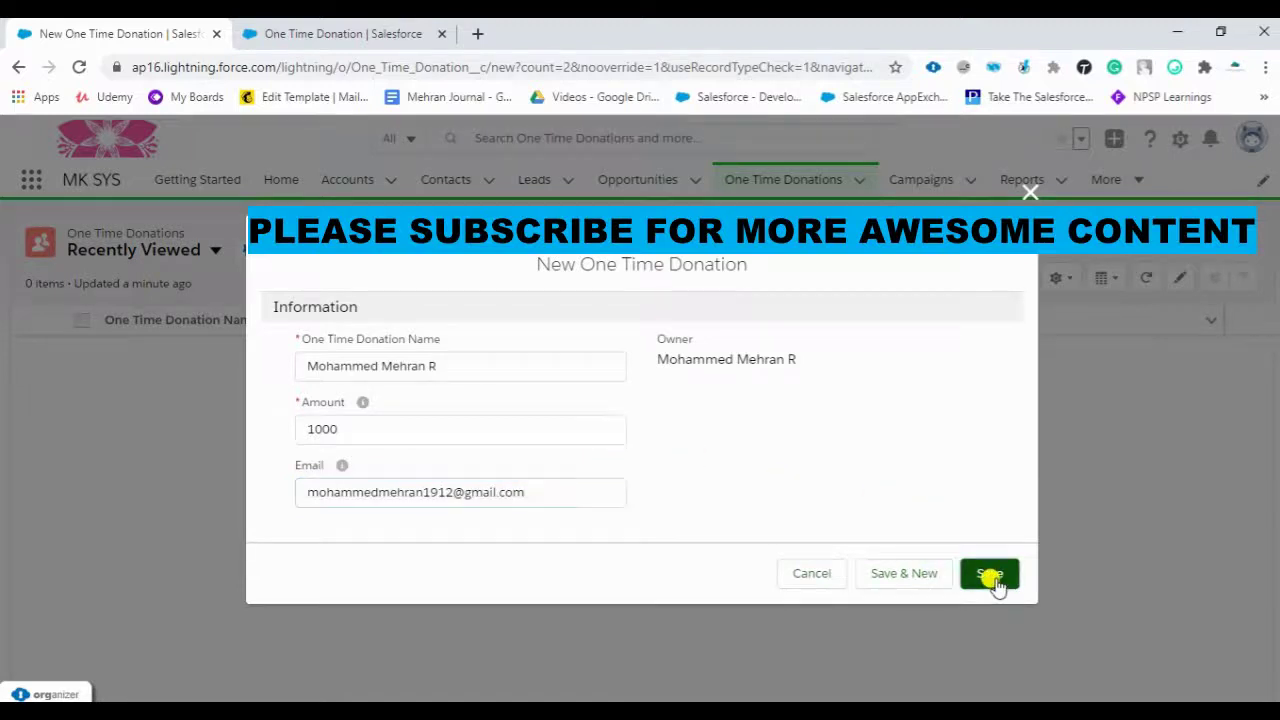